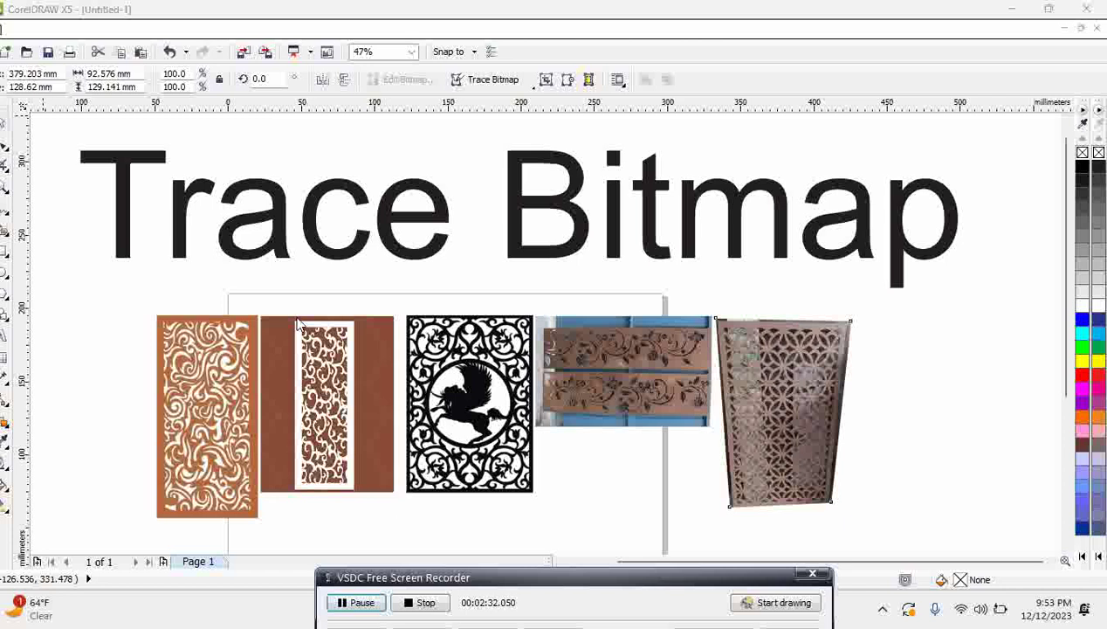
Examine the edges of the orange swirl panel, the brown scroll panel and the black winged-horse panel up close for image quality.
click(222, 312)
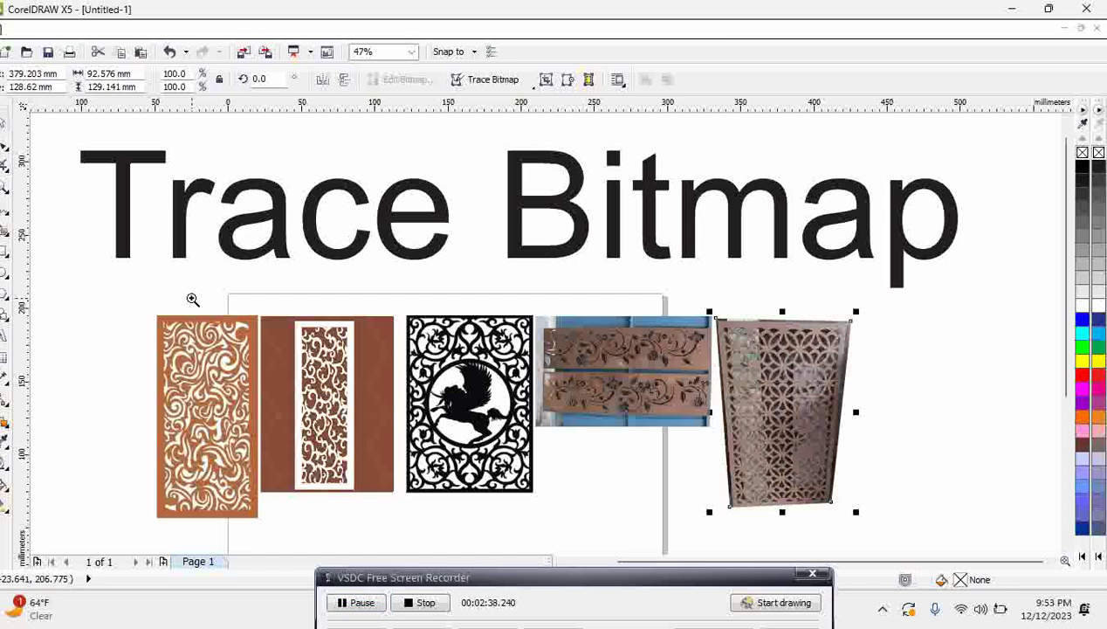
drag(193, 300, 335, 388)
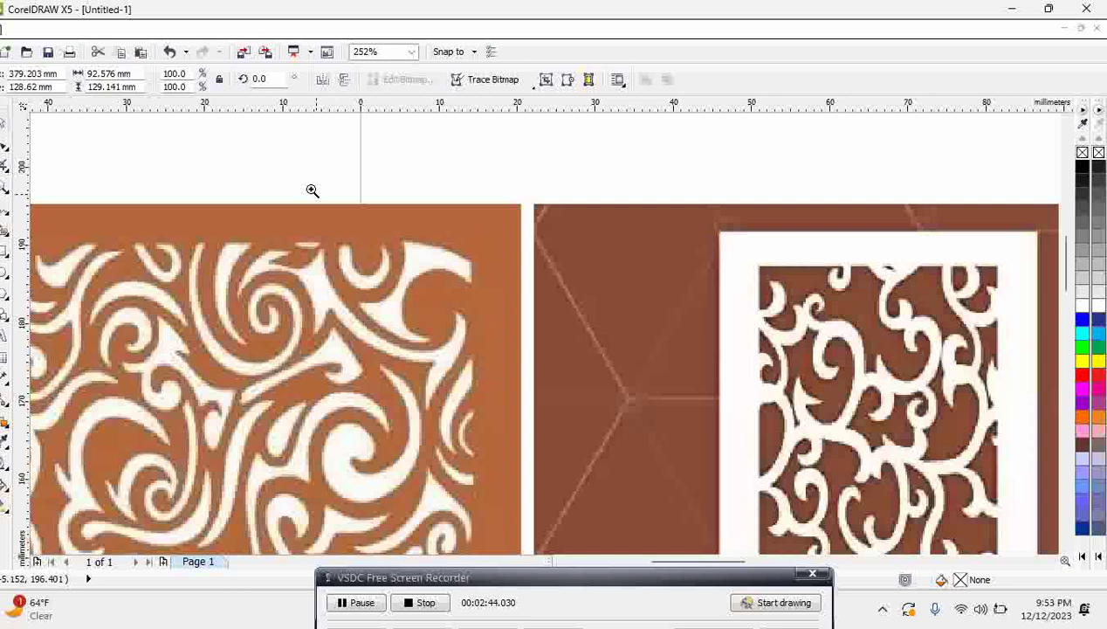
drag(363, 185, 995, 431)
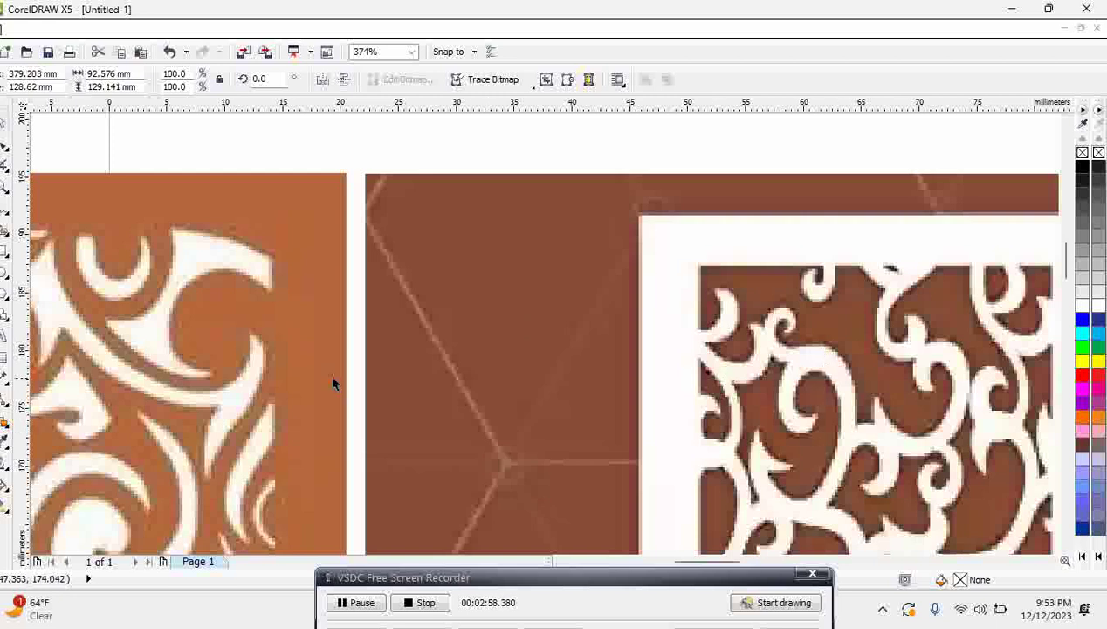
drag(167, 302, 808, 461)
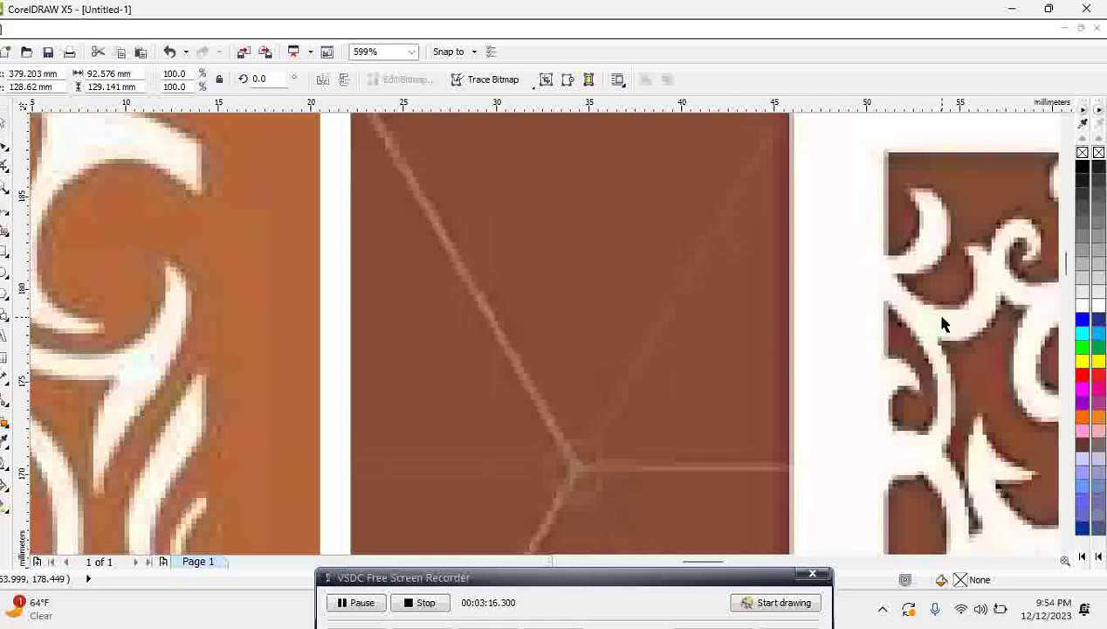
scroll(887, 309, down, 4)
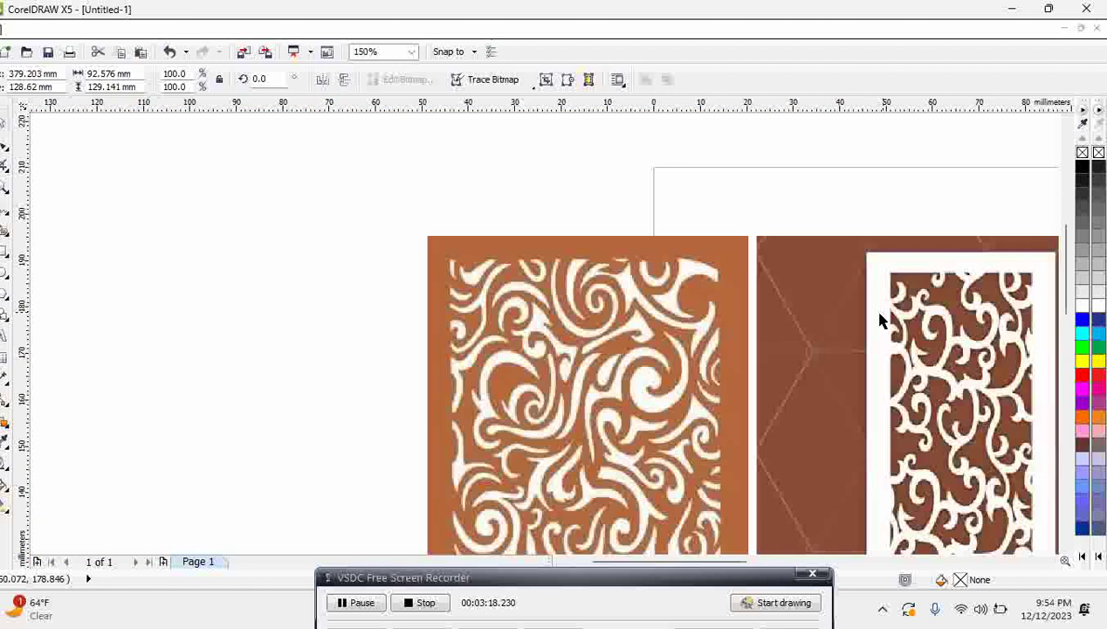
scroll(783, 348, down, 1)
key(z)
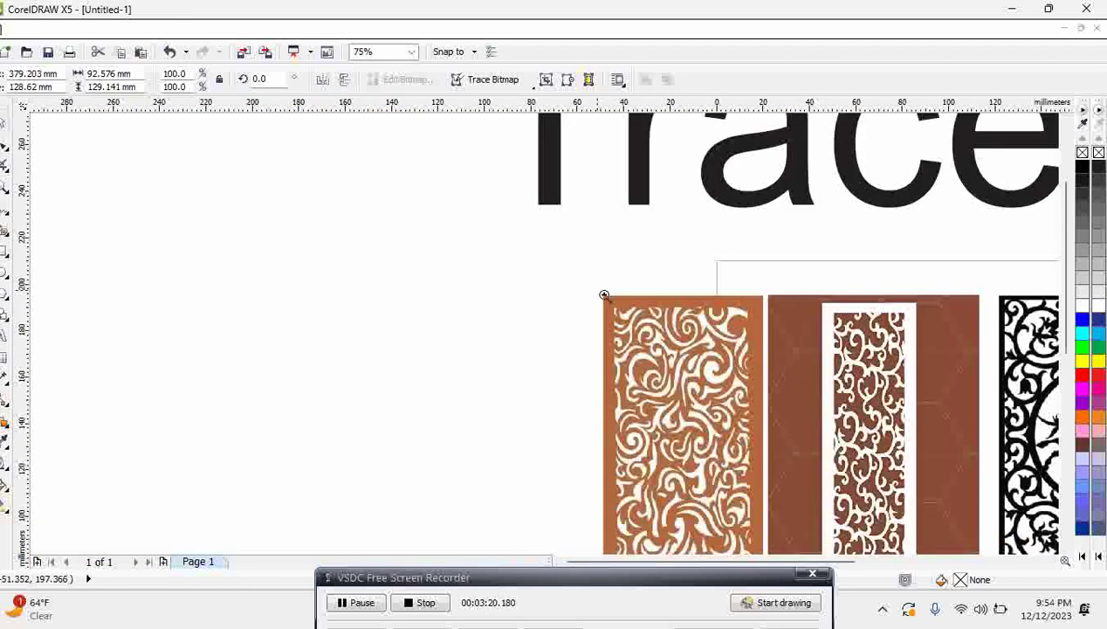
drag(598, 290, 825, 372)
click(826, 372)
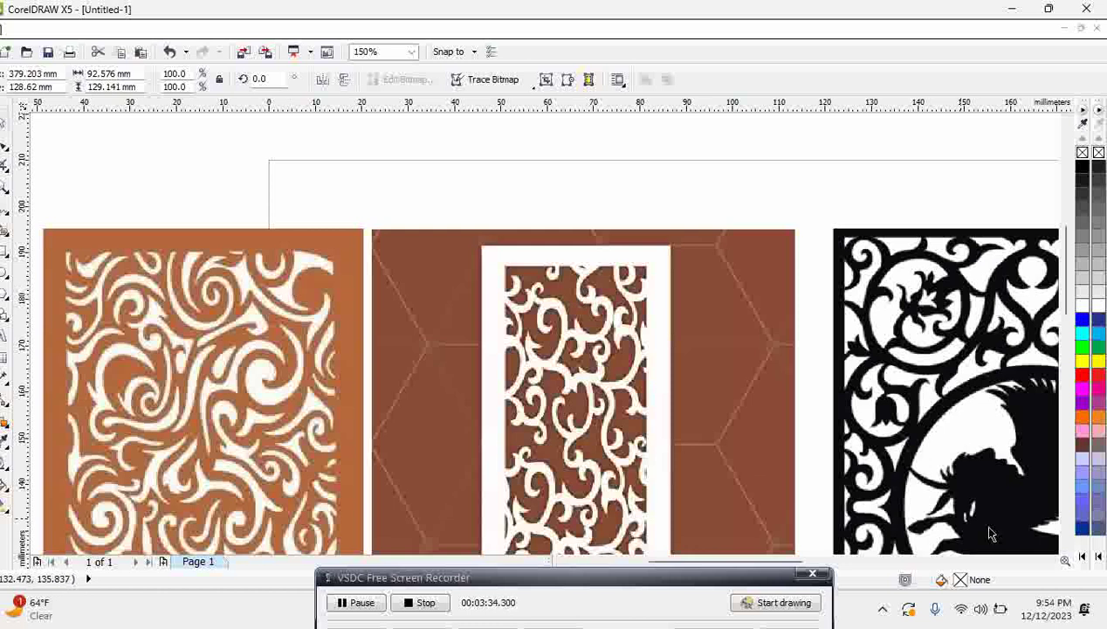
click(1053, 562)
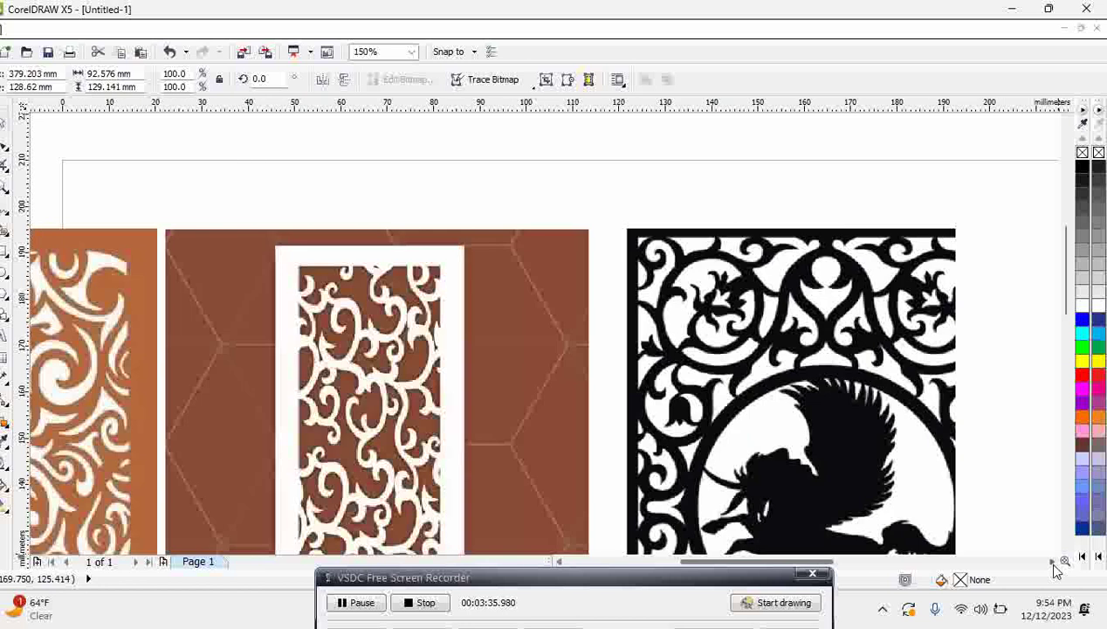
drag(455, 218, 730, 434)
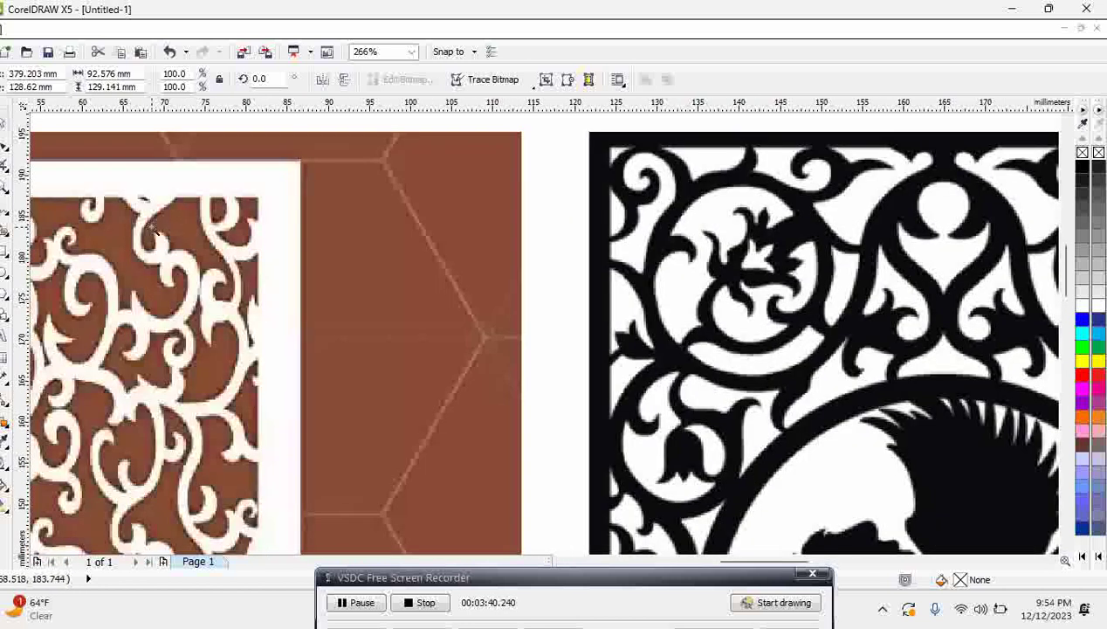
drag(153, 229, 718, 434)
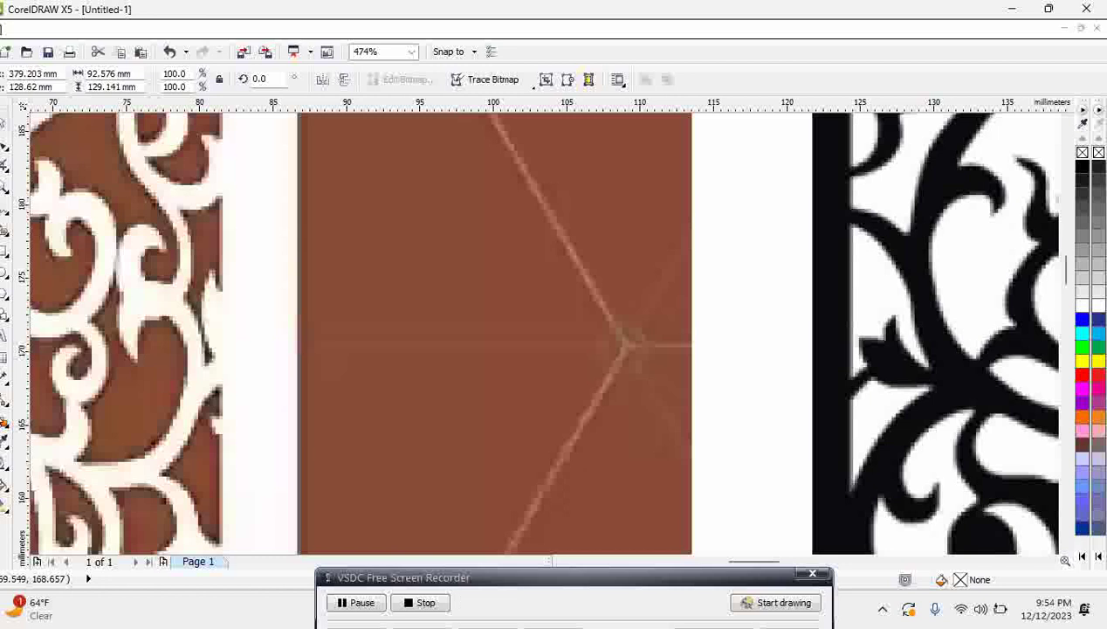
right_click(189, 342)
right_click(585, 428)
right_click(758, 380)
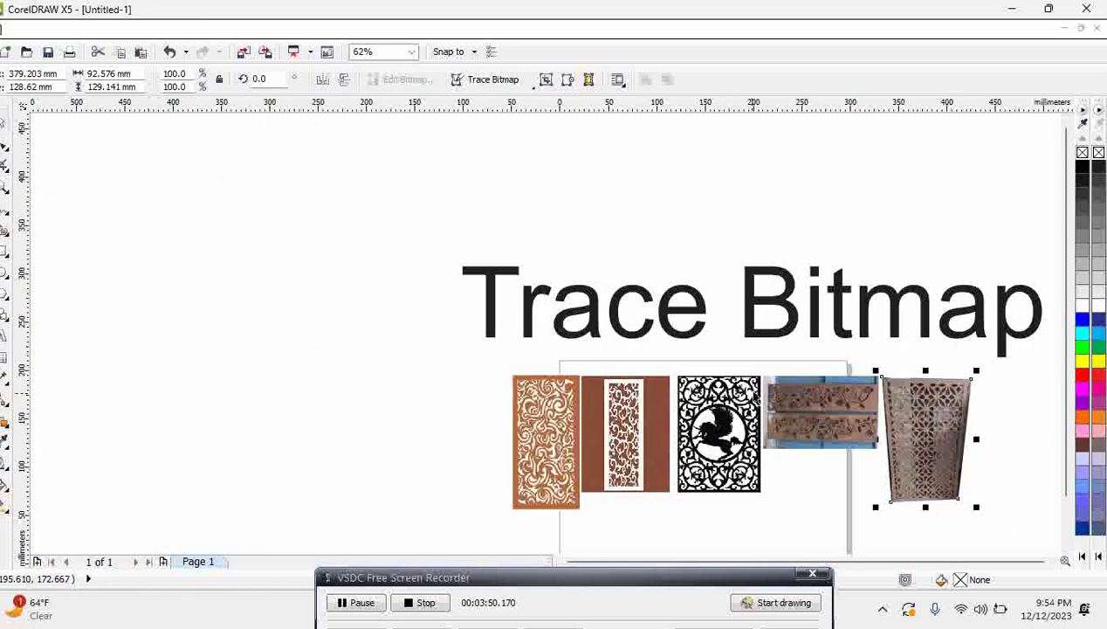
Examine the cut-out details of the floral panel photo and the tapered geometric lattice photo up close.
drag(732, 368, 875, 449)
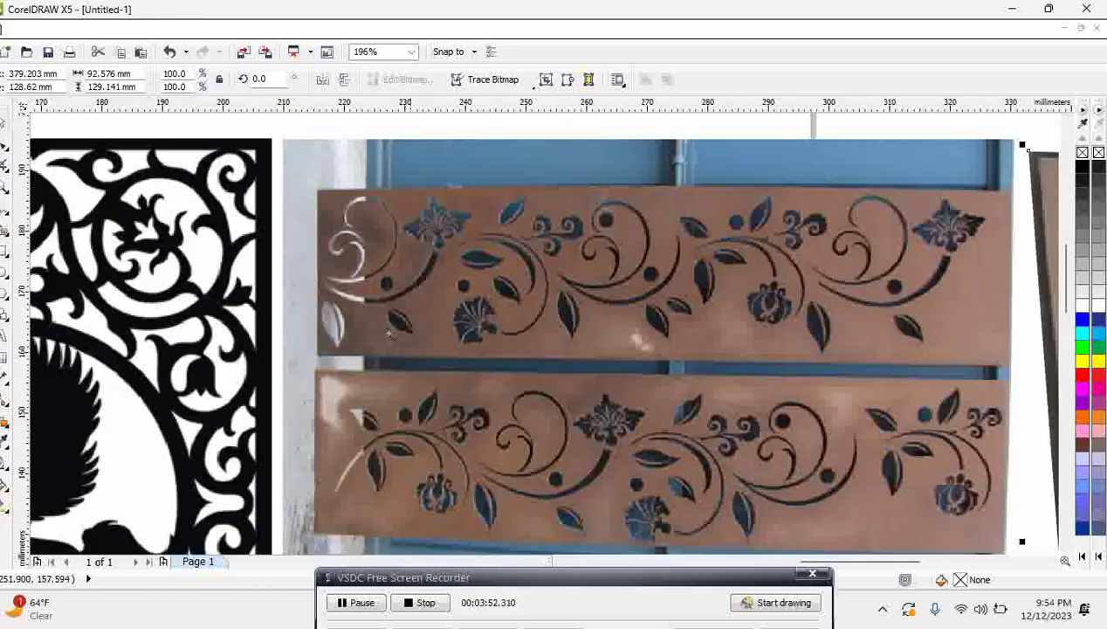
drag(224, 220, 656, 355)
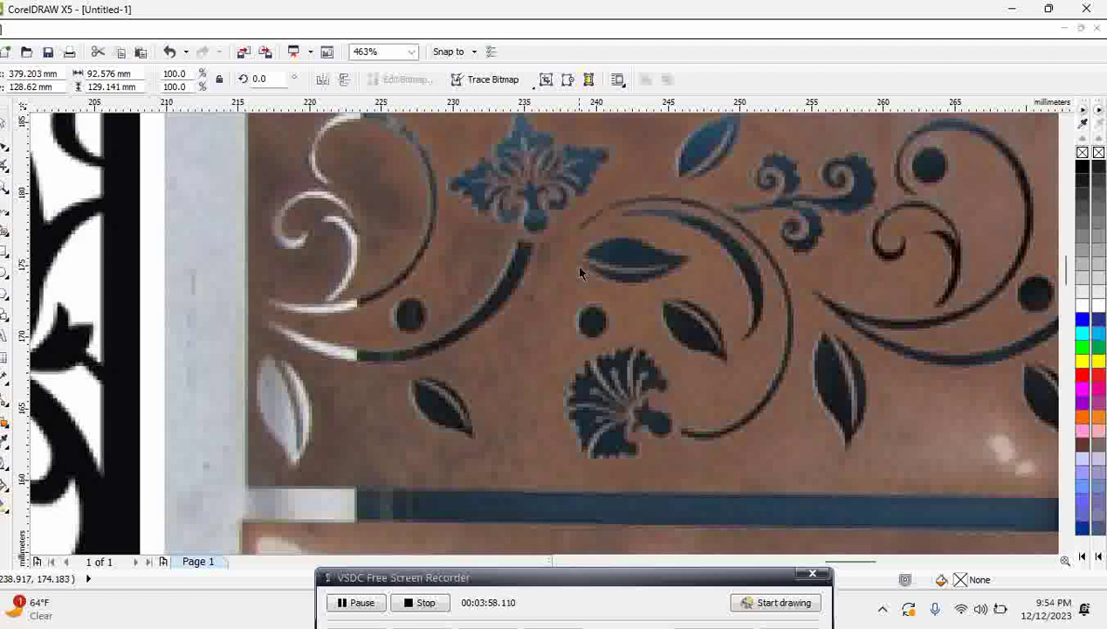
scroll(583, 212, down, 2)
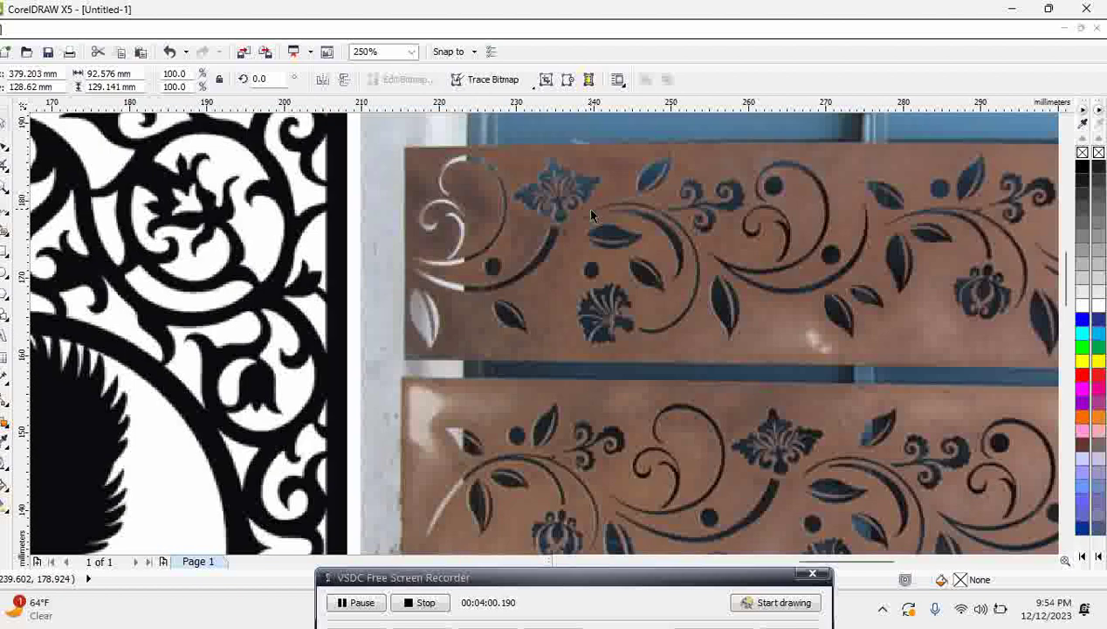
scroll(600, 209, down, 2)
scroll(600, 209, down, 2)
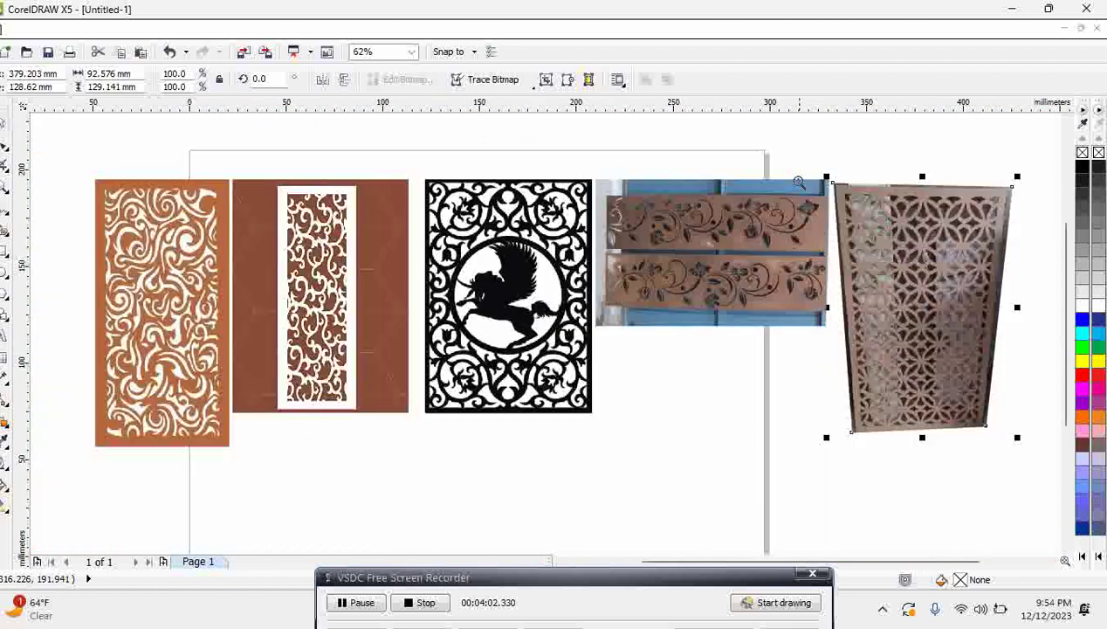
scroll(838, 180, up, 4)
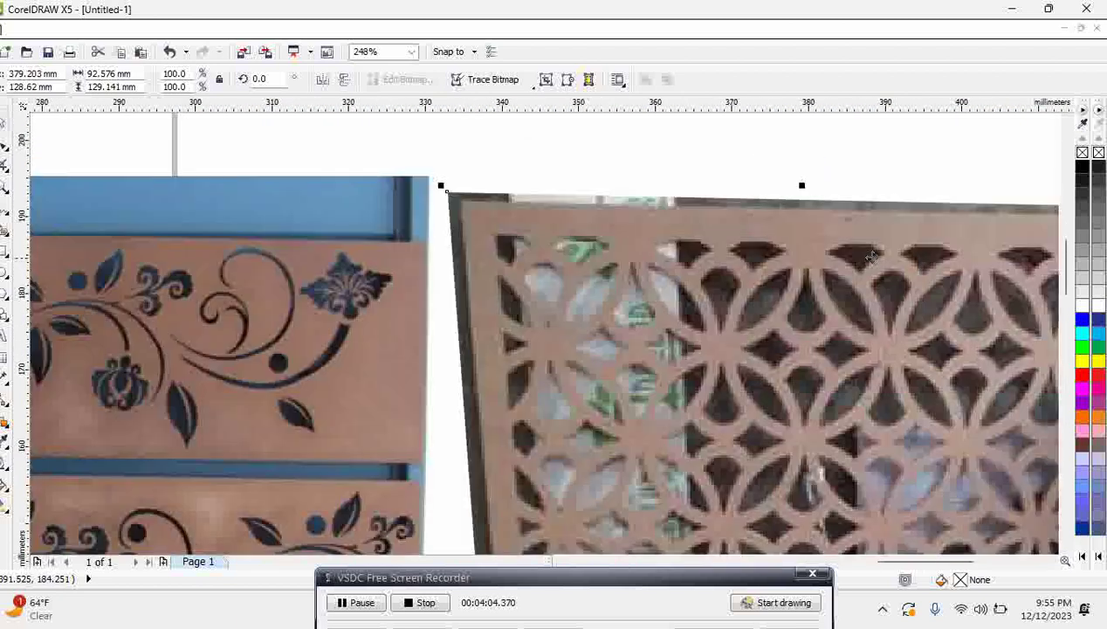
scroll(702, 256, up, 1)
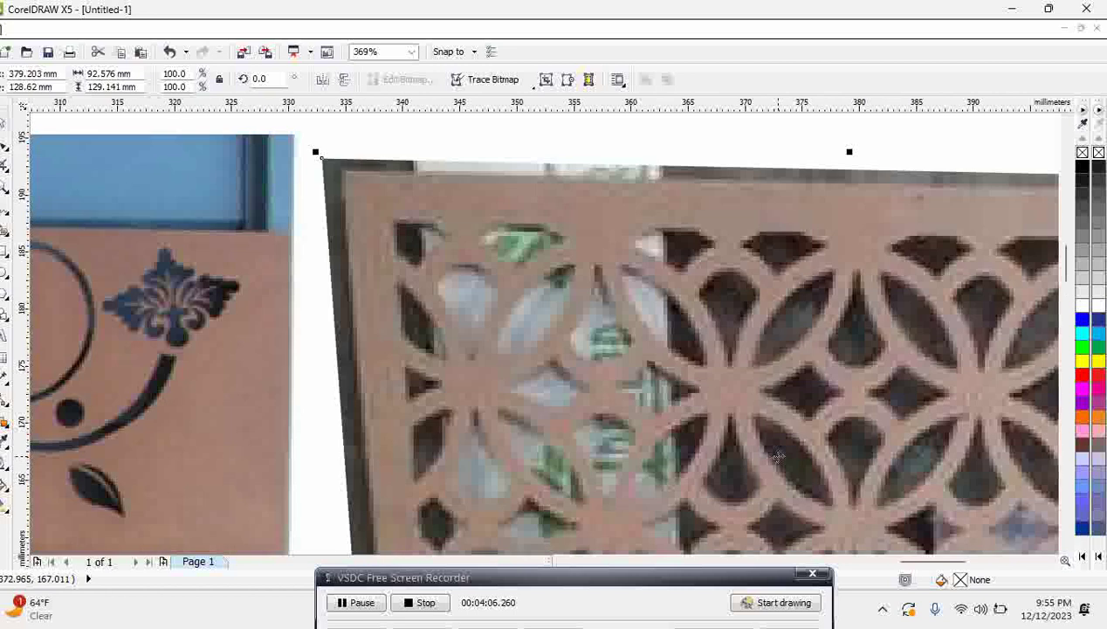
scroll(771, 451, down, 2)
scroll(775, 451, down, 6)
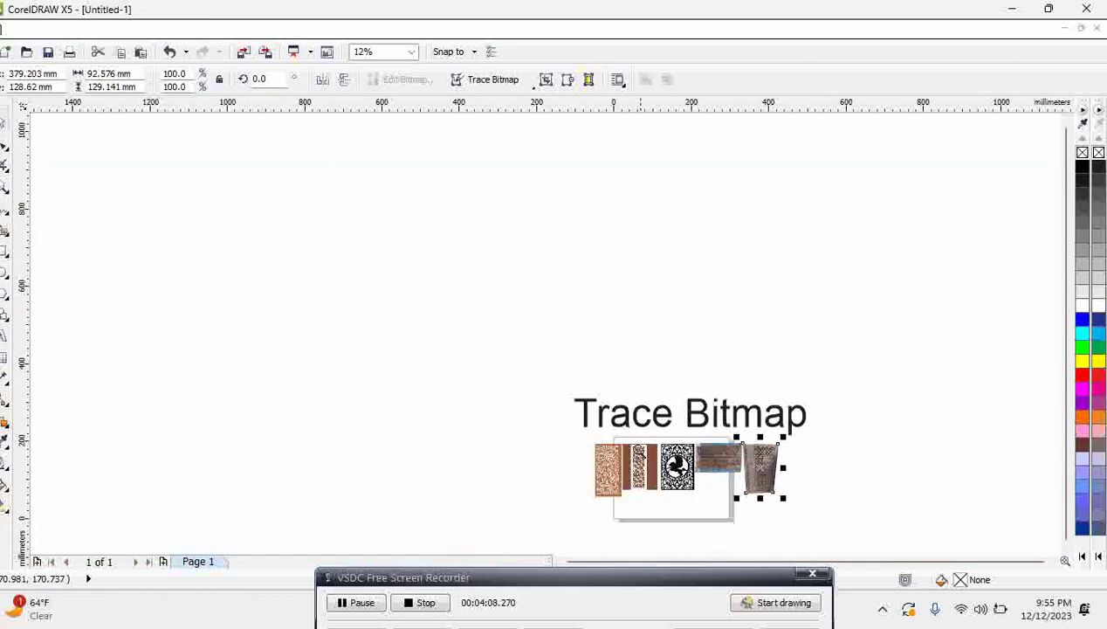
Apply Auto Adjust to the brown scroll-pattern bitmap with the white frame.
drag(586, 437, 793, 518)
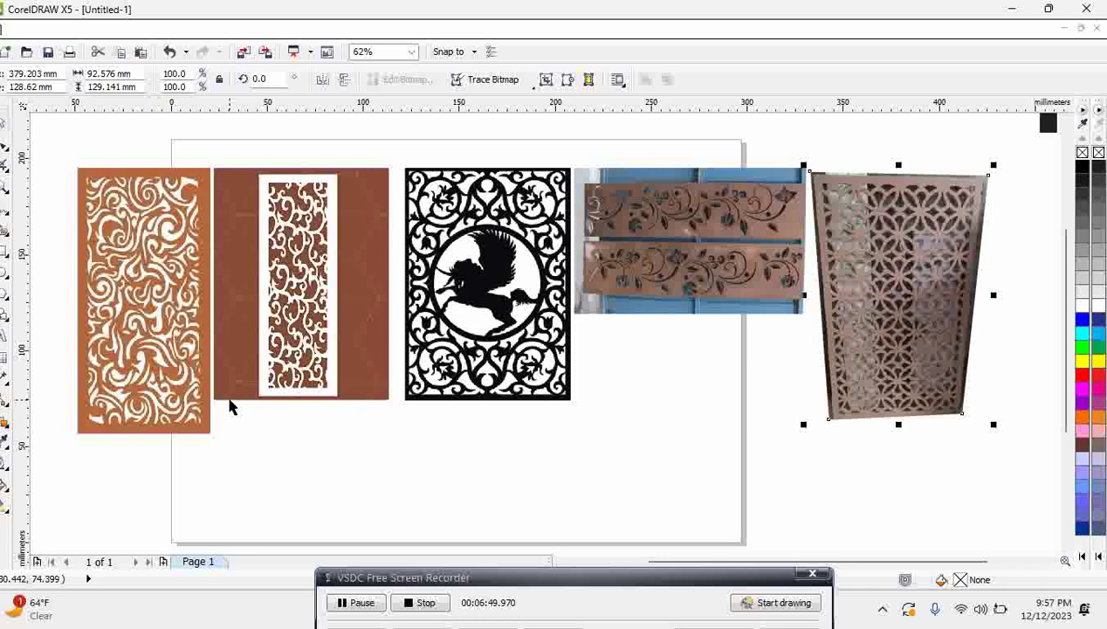
key(z)
drag(66, 165, 639, 434)
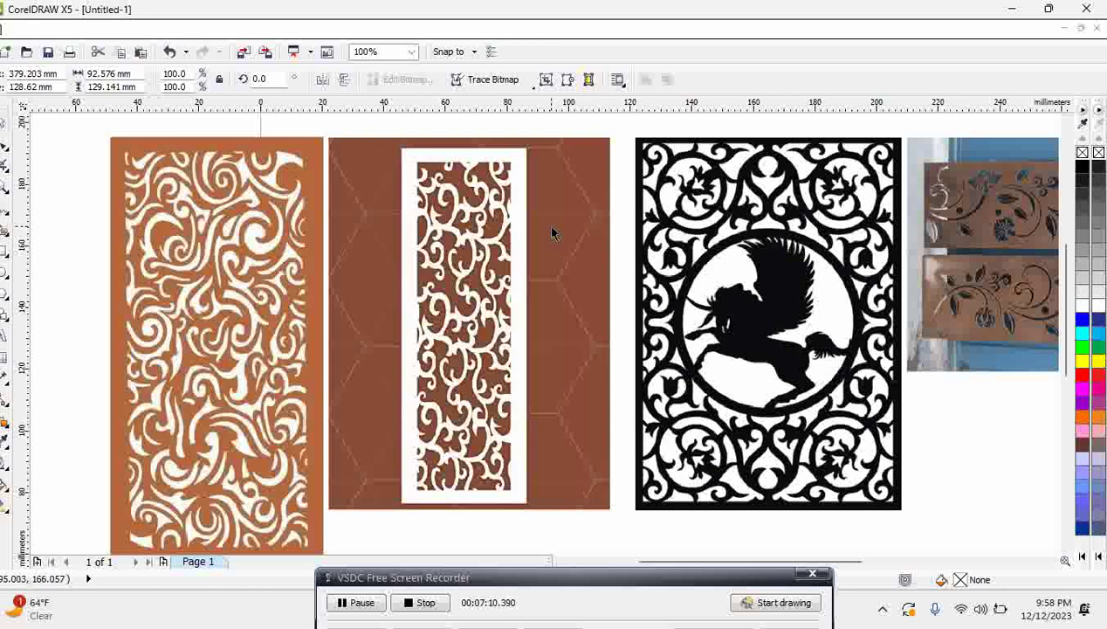
click(351, 223)
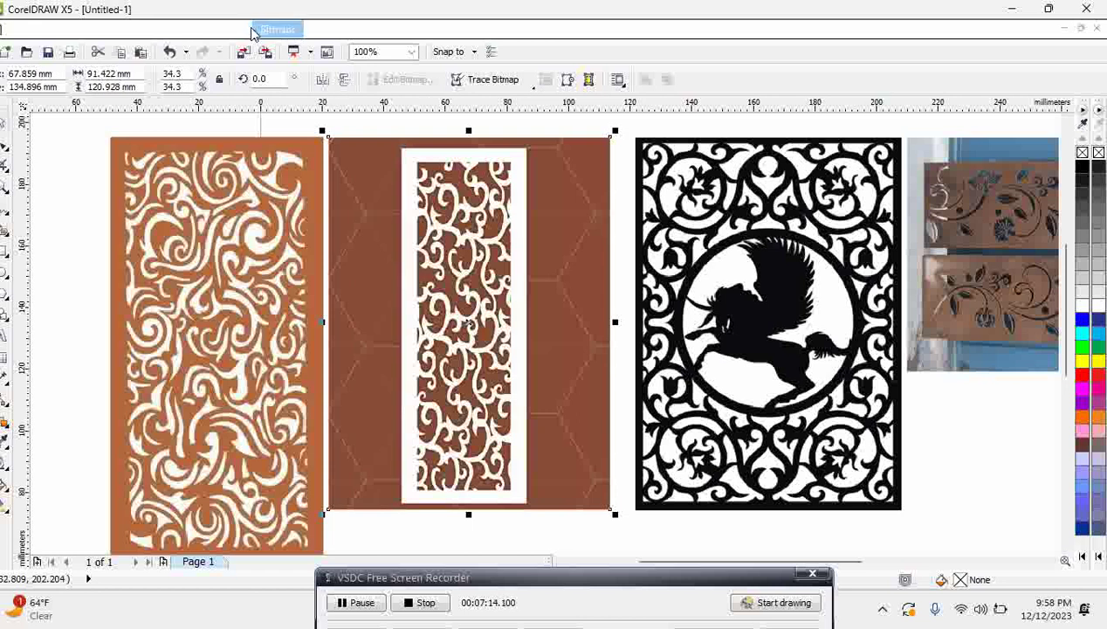
click(278, 31)
click(314, 72)
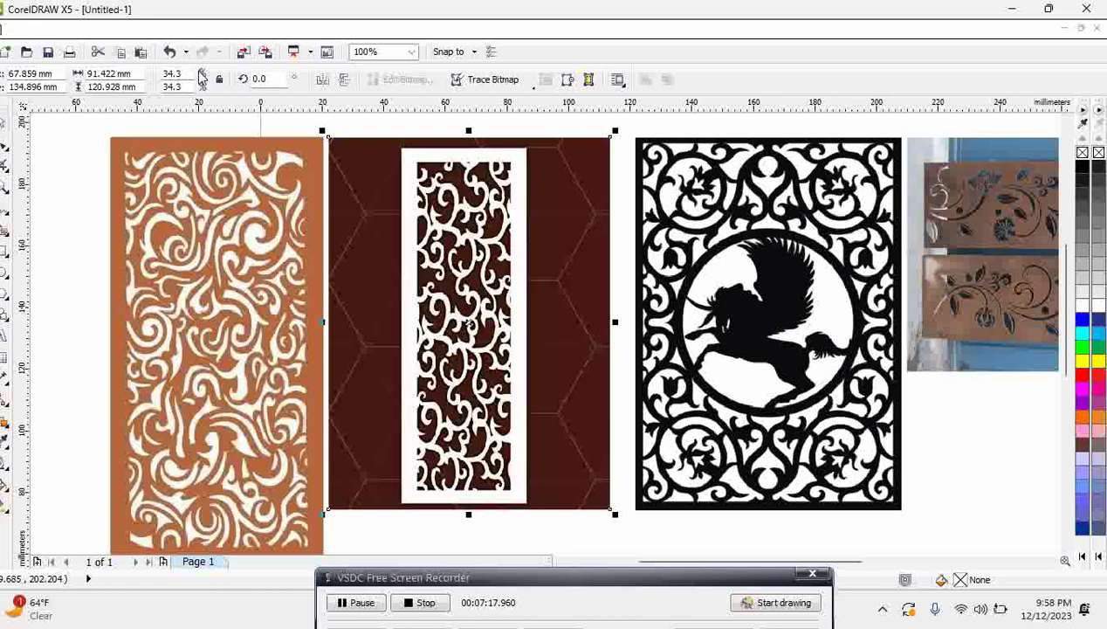
Apply Auto Adjust to the orange swirl-pattern bitmap.
click(204, 150)
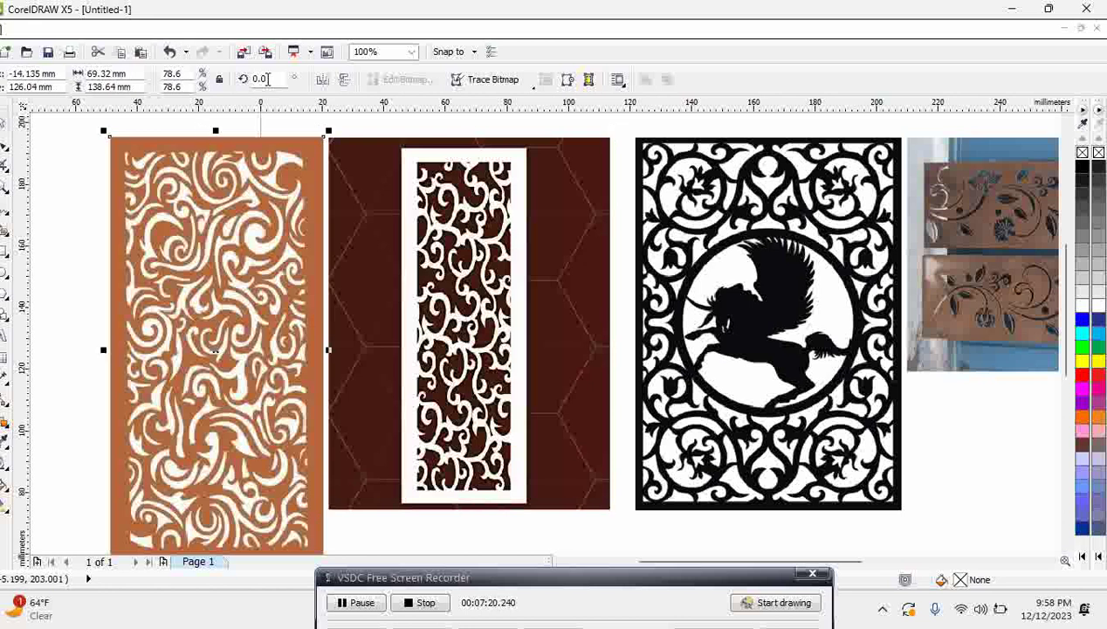
click(276, 33)
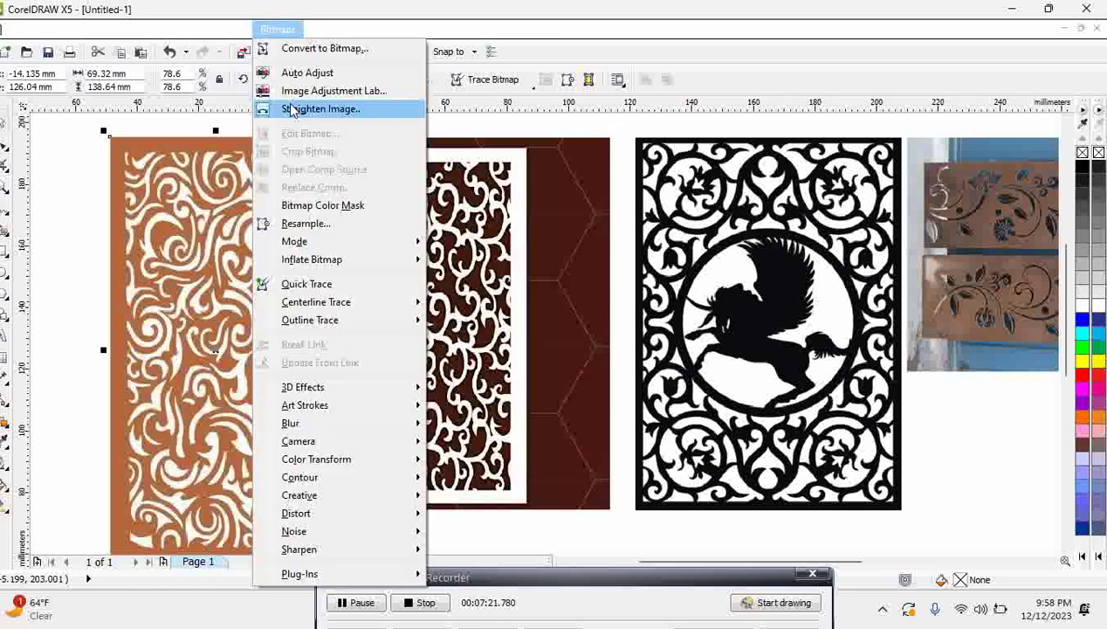
click(280, 73)
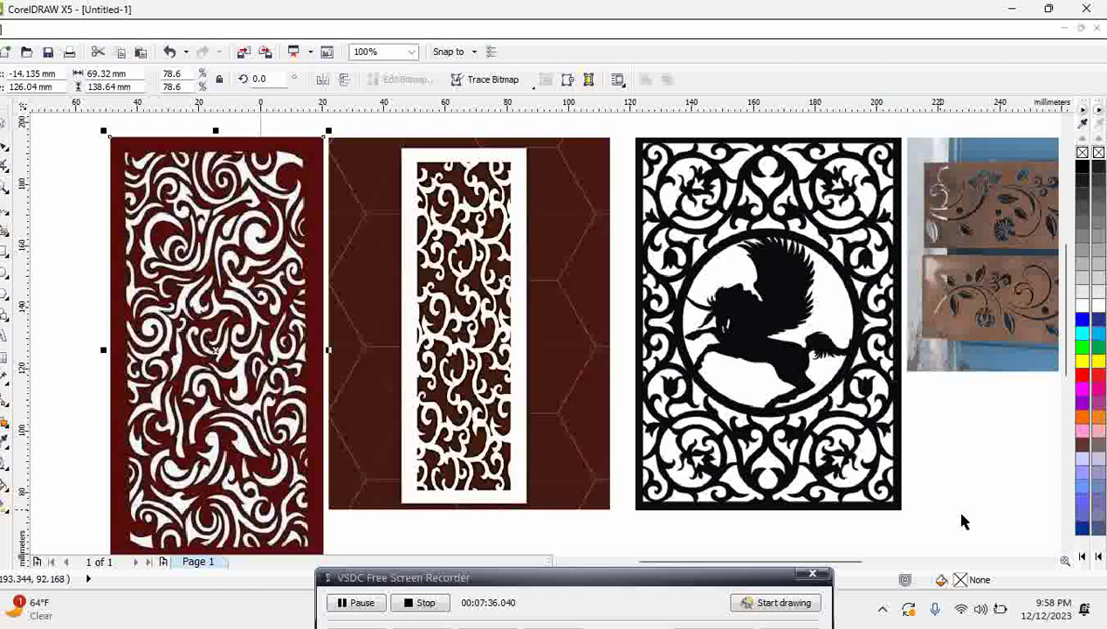
Apply Auto Adjust to the photo of the two floral panels on the blue background.
scroll(1066, 566, right, 5)
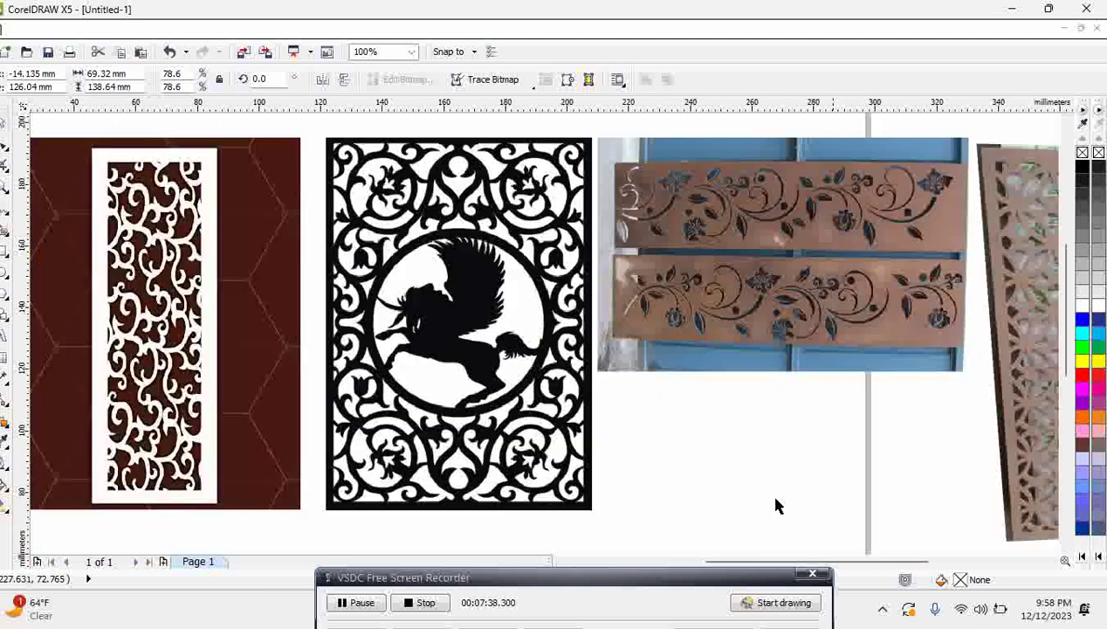
click(637, 279)
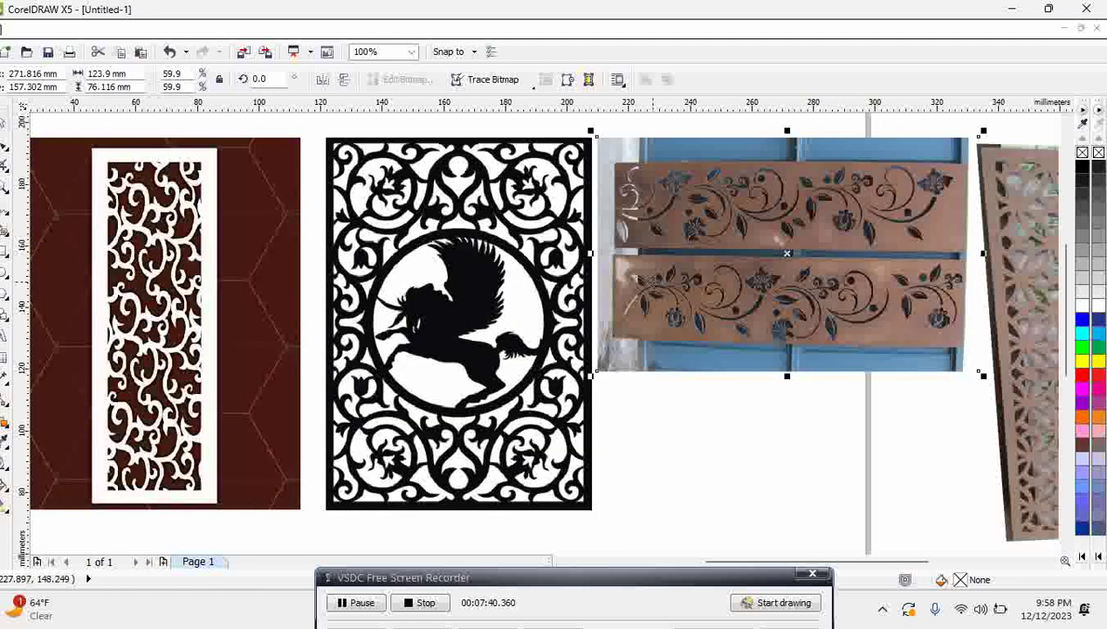
click(266, 30)
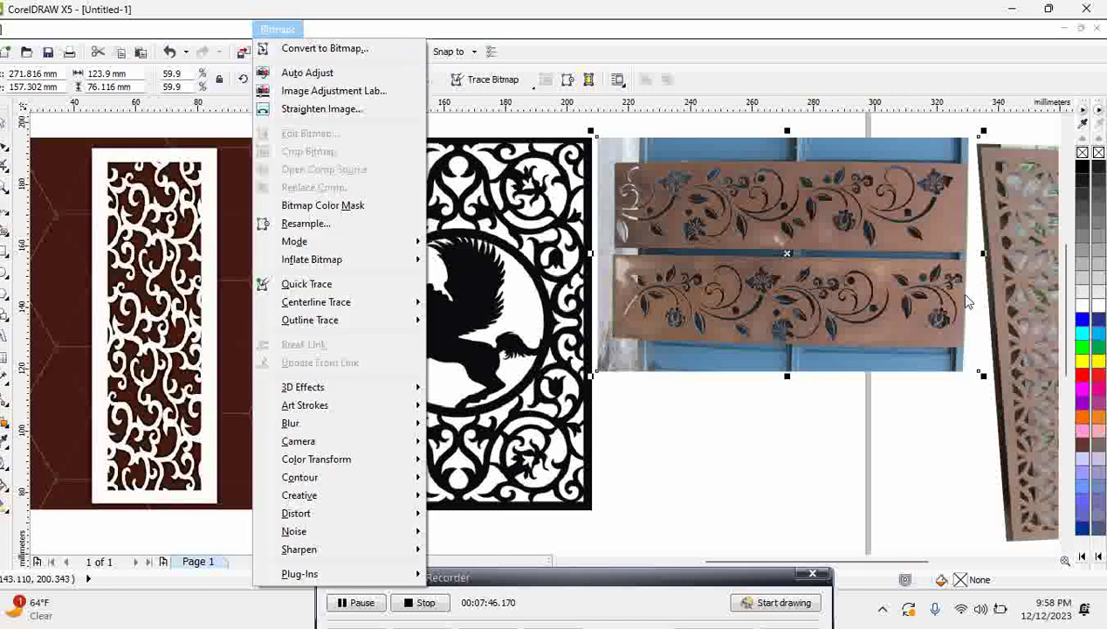
click(314, 74)
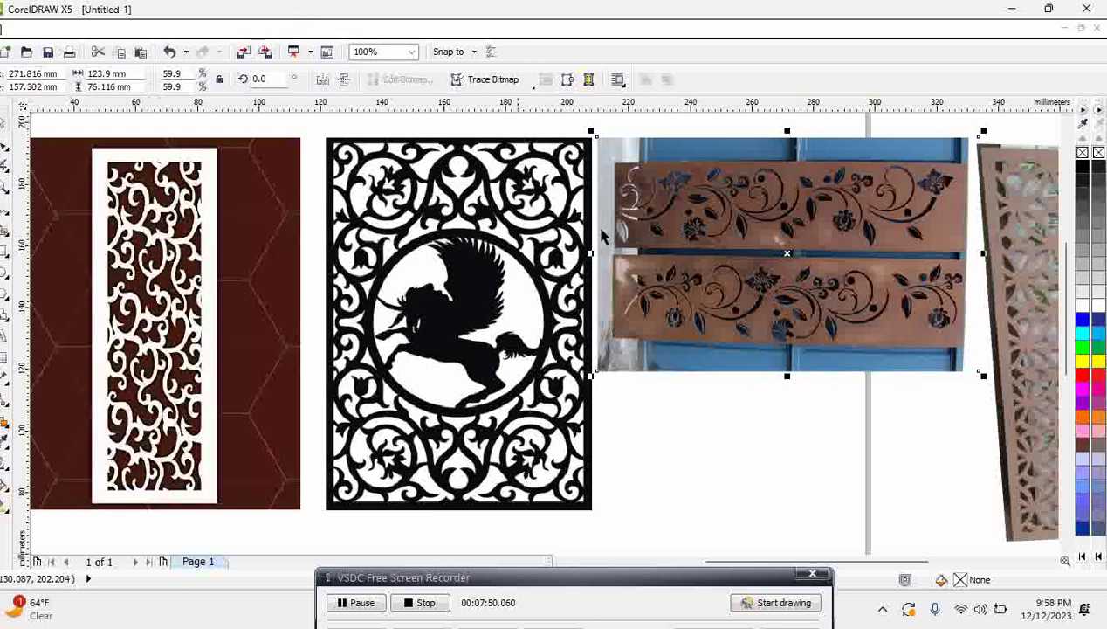
Apply Auto Adjust to the tapered geometric lattice photo, then deselect it and show the whole drawing.
scroll(1063, 568, right, 2)
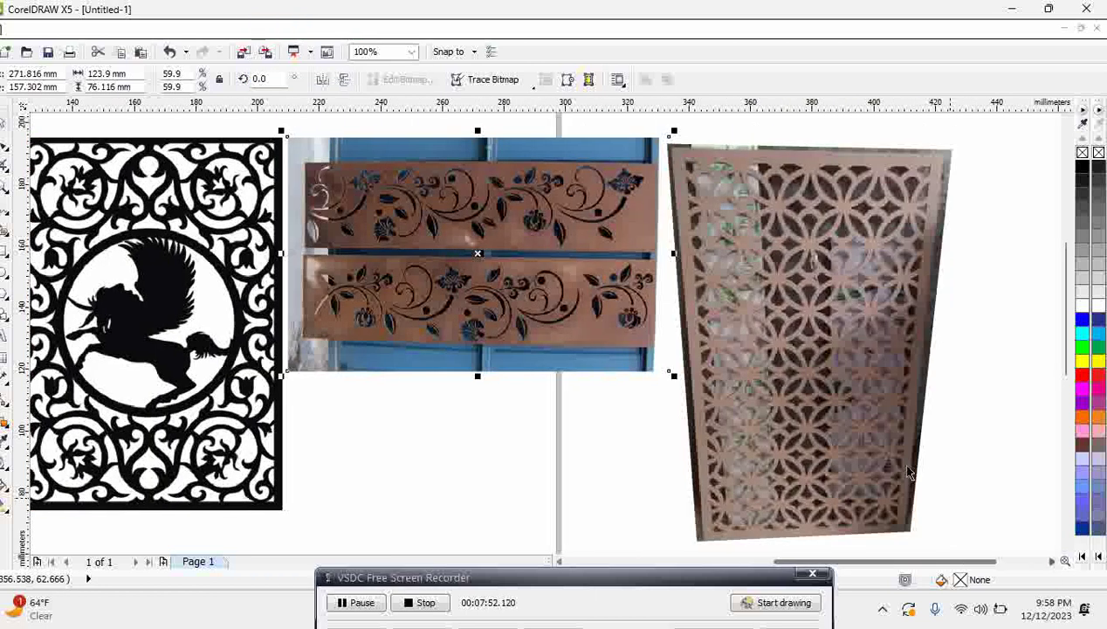
key(Tab)
click(217, 29)
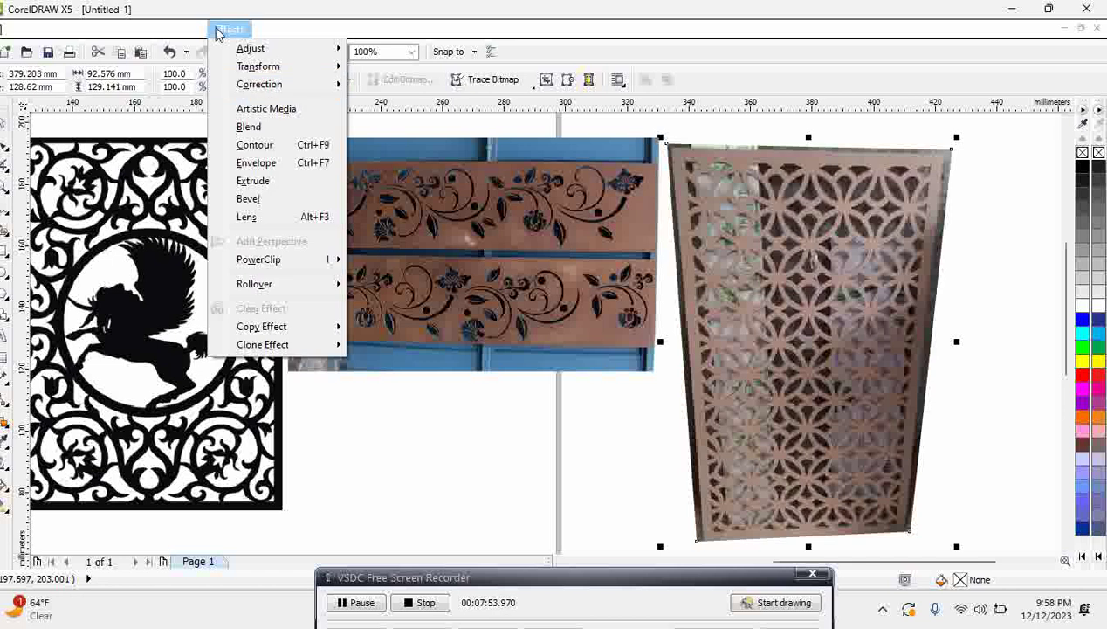
click(196, 29)
mouse_move(219, 32)
mouse_move(267, 33)
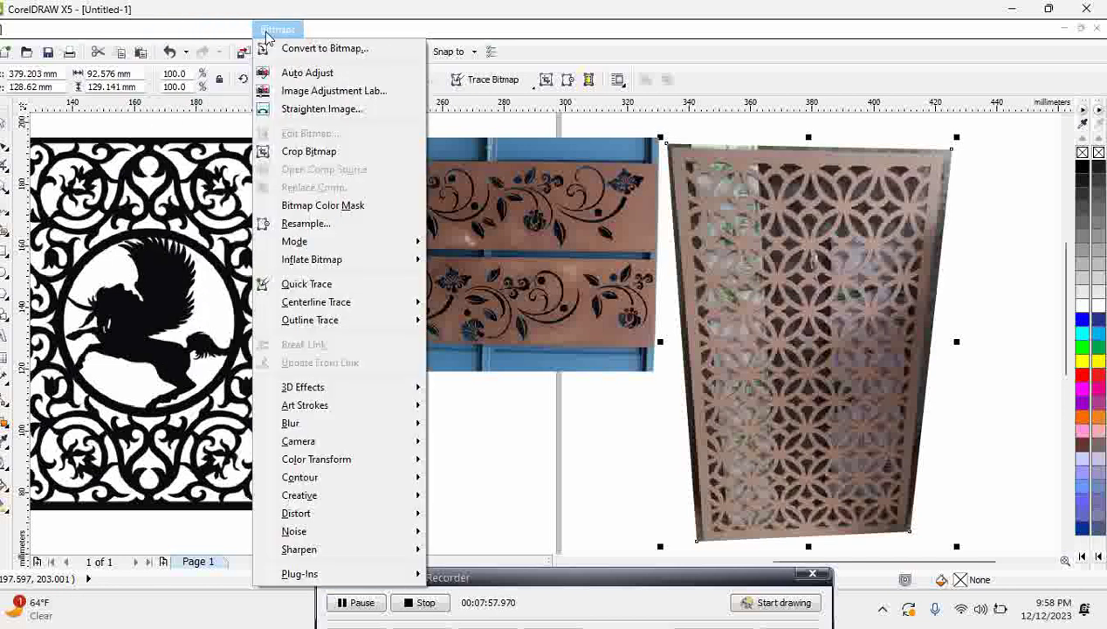
click(292, 75)
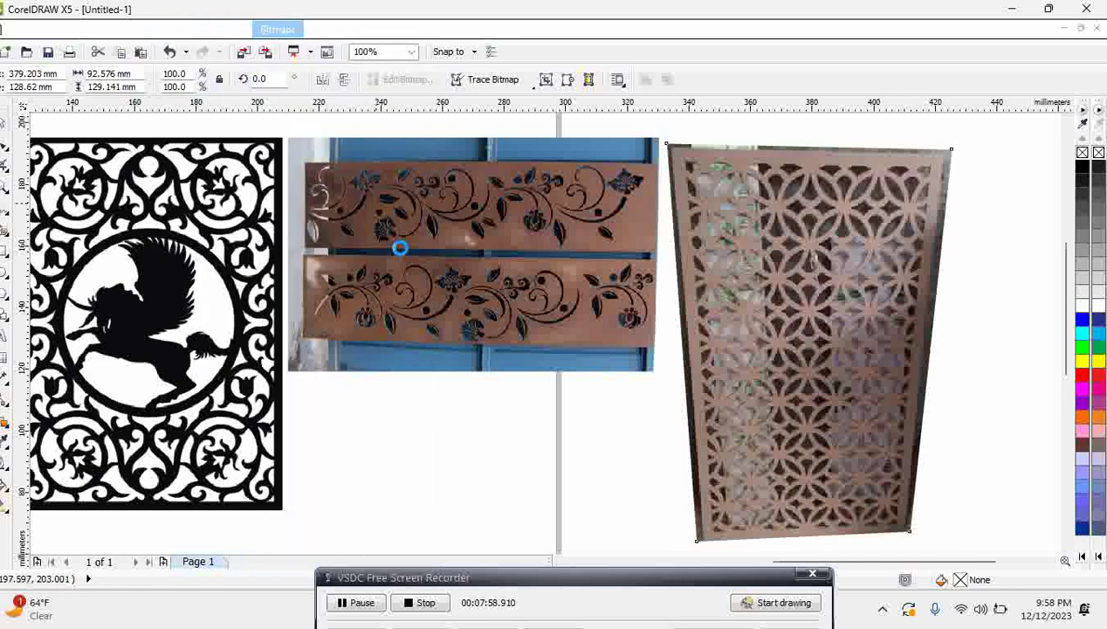
click(563, 451)
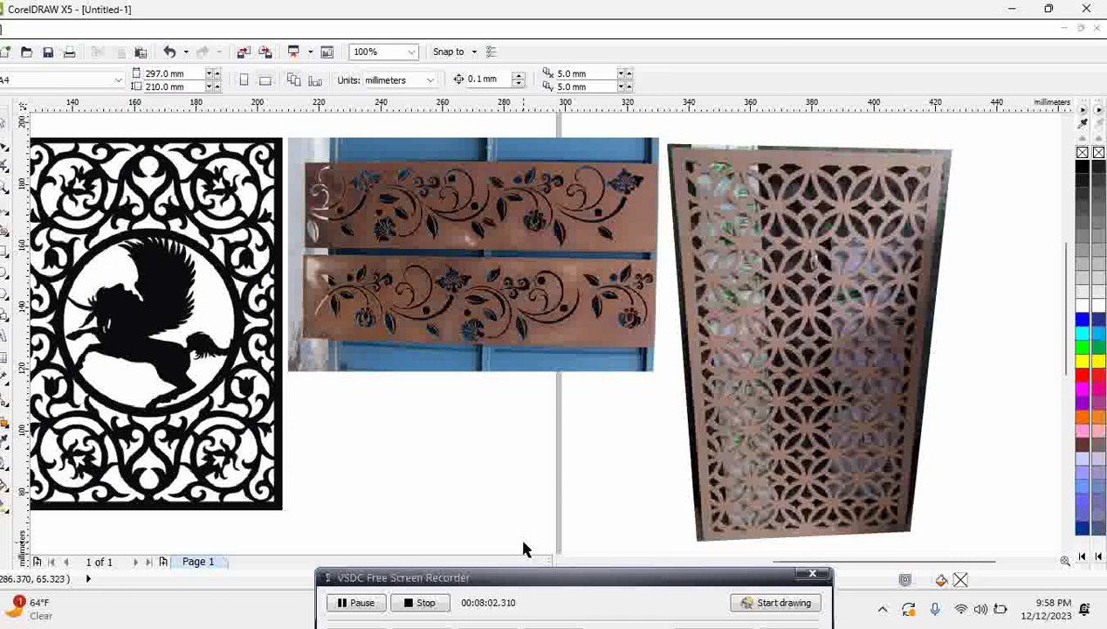
key(F4)
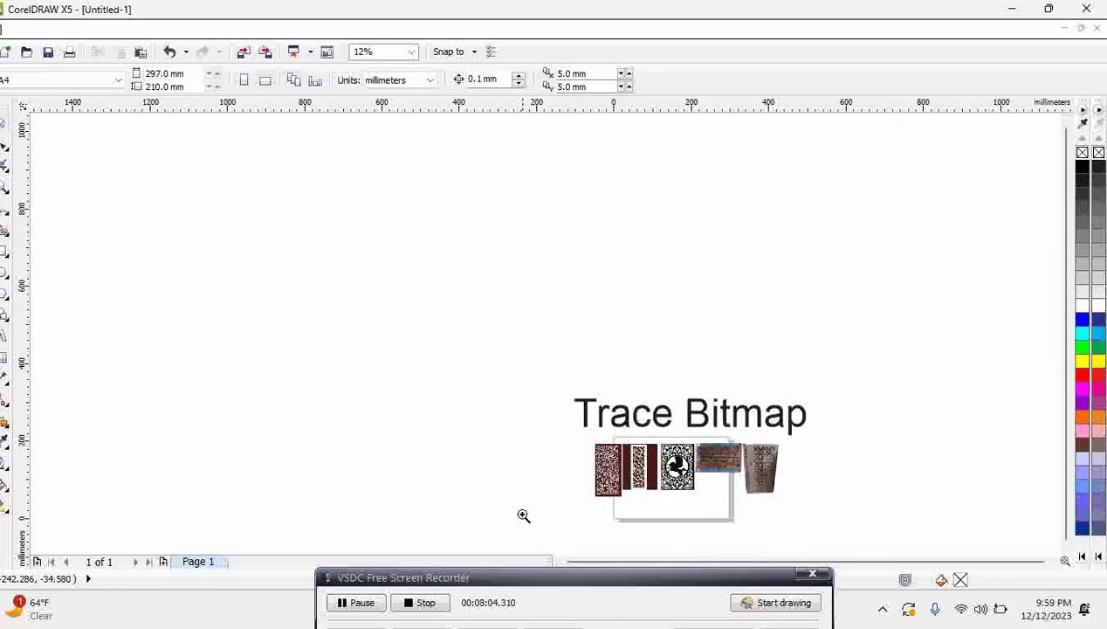
Open the Brightness/Contrast/Intensity adjustment for the brown scroll-pattern bitmap with the white frame, keeping the bitmap in view.
drag(583, 437, 791, 535)
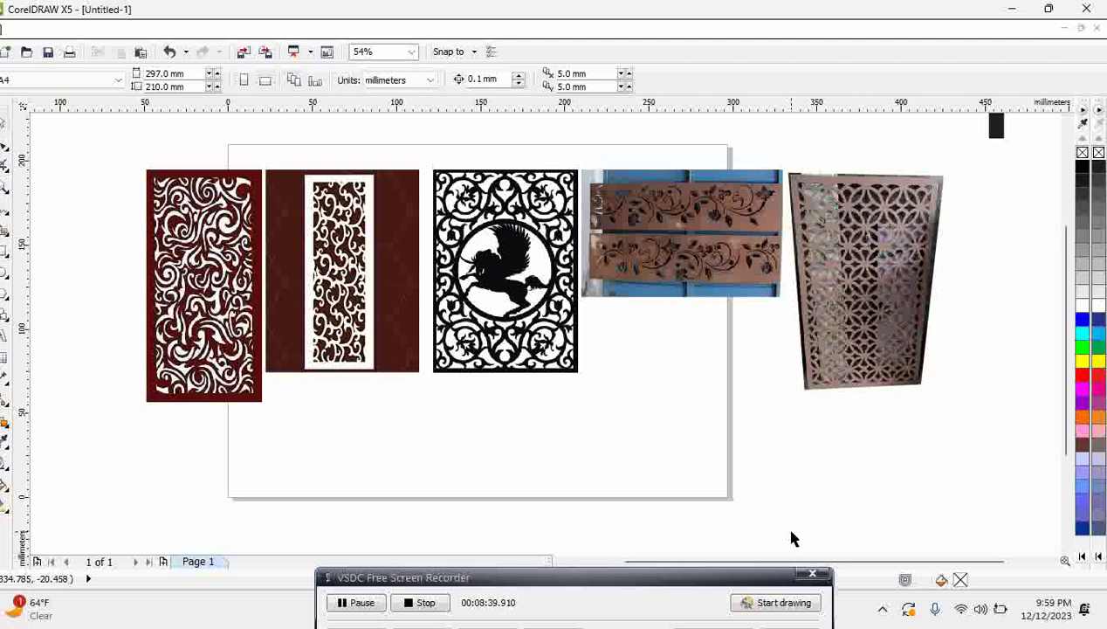
click(318, 229)
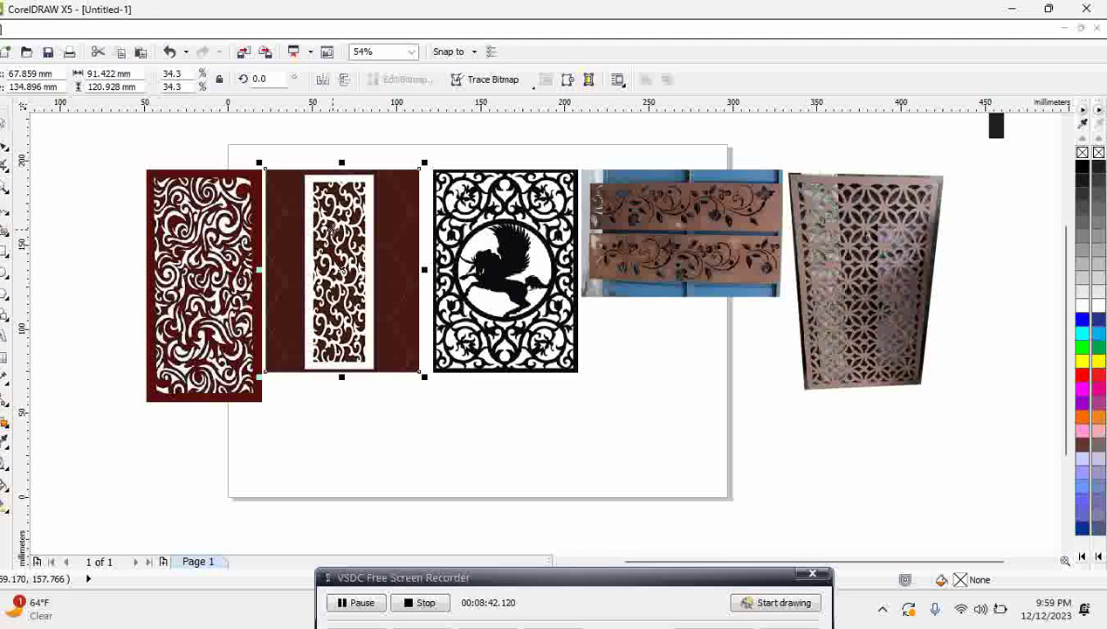
click(187, 28)
mouse_move(229, 29)
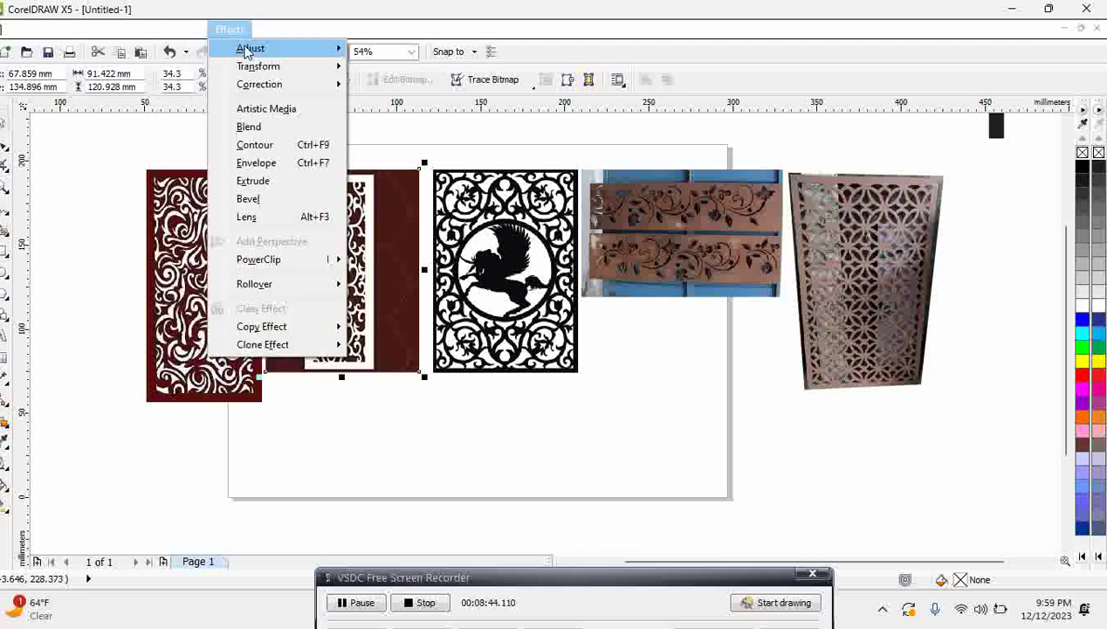
mouse_move(249, 50)
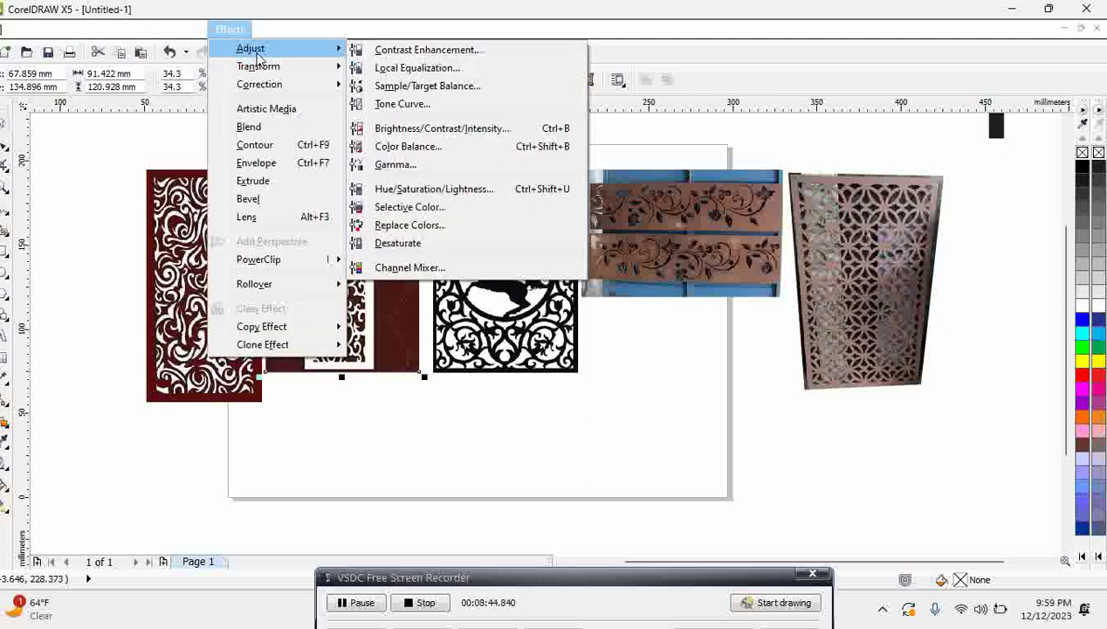
click(413, 128)
drag(496, 225, 649, 140)
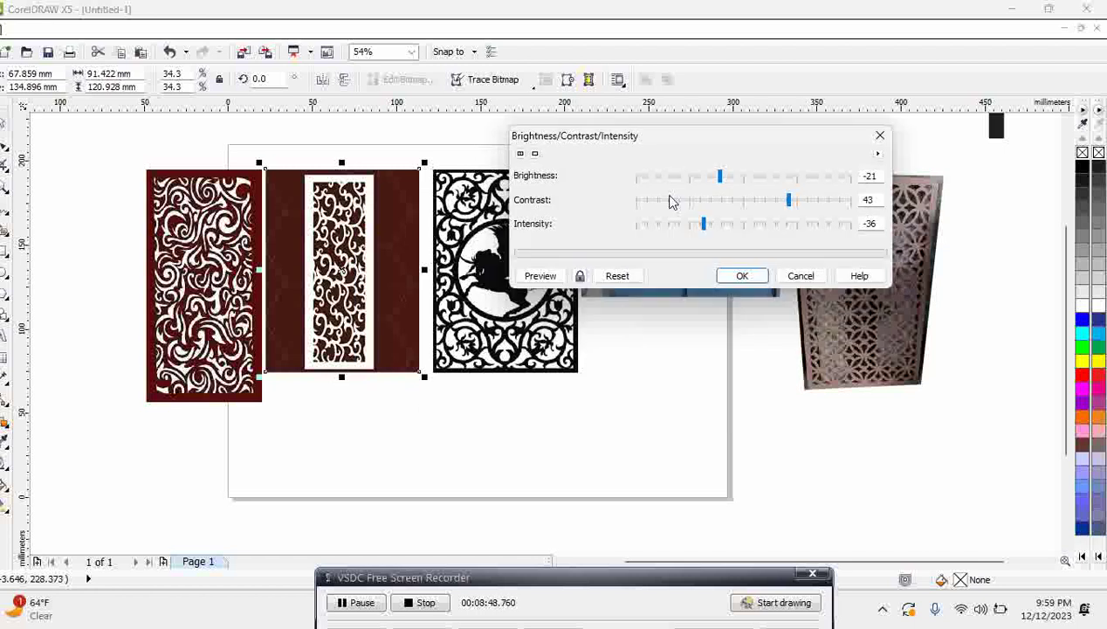
Try brightness 0 and contrast 3 on the white-framed bitmap, previewing it with intensity 39 and -72.
click(780, 205)
drag(780, 205, 743, 180)
drag(704, 224, 784, 225)
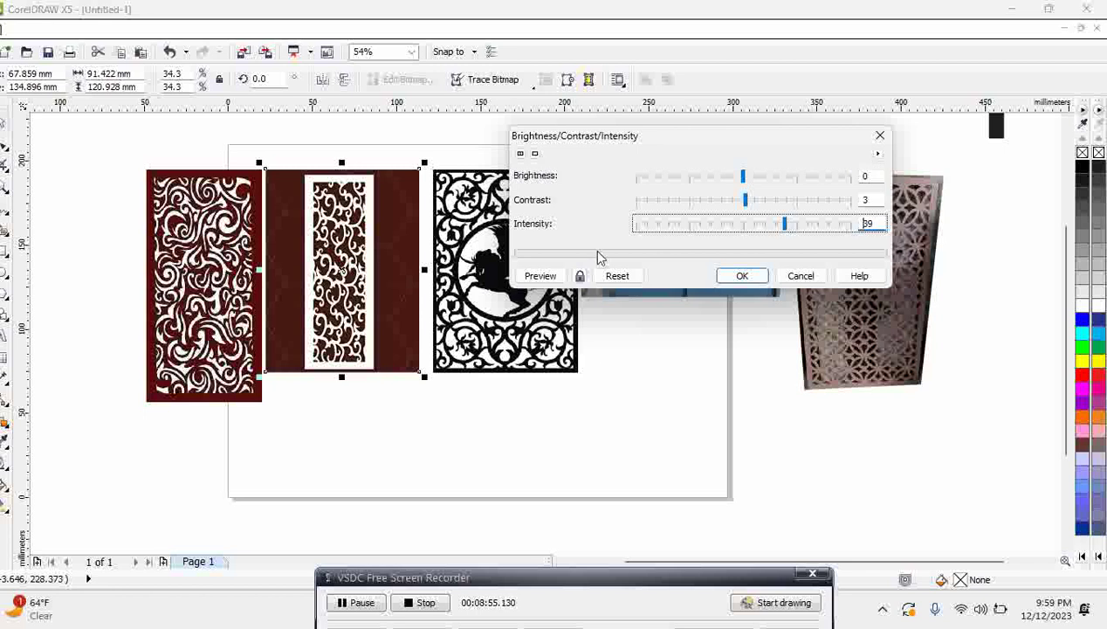
click(540, 276)
drag(784, 224, 665, 223)
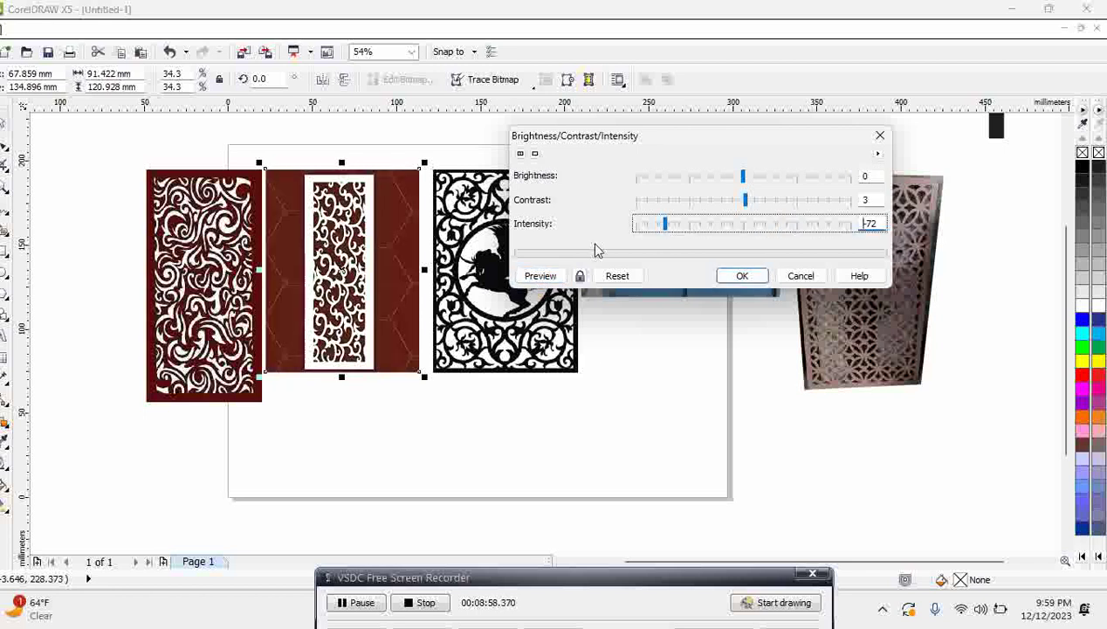
click(540, 276)
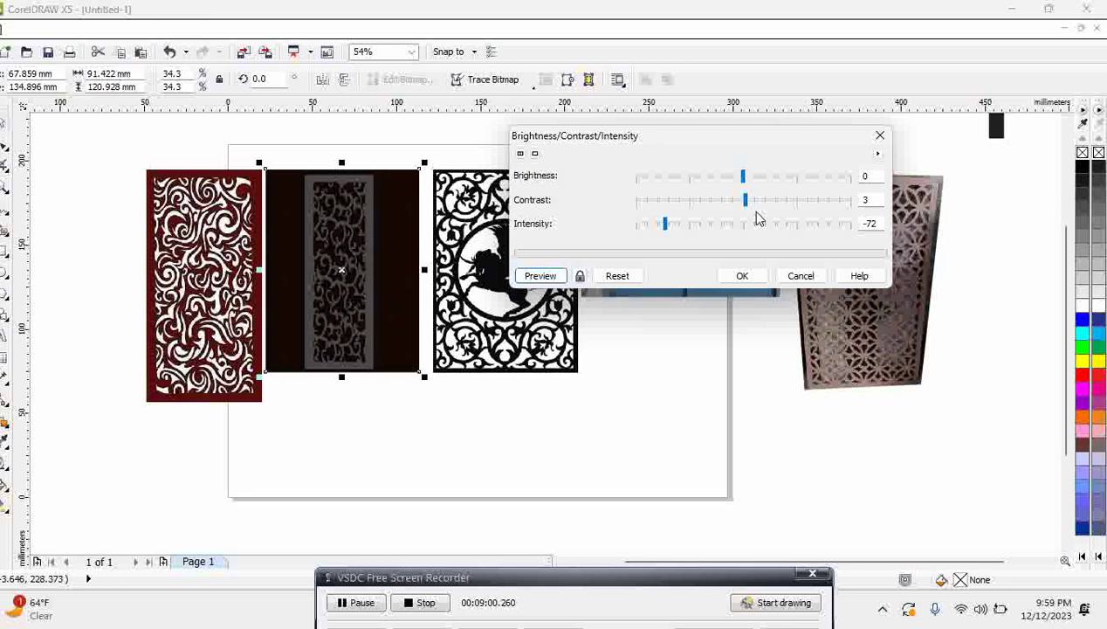
Preview the white-framed bitmap with contrast 47, with brightness raised to 60, and with contrast lowered to -6.
click(811, 202)
click(543, 276)
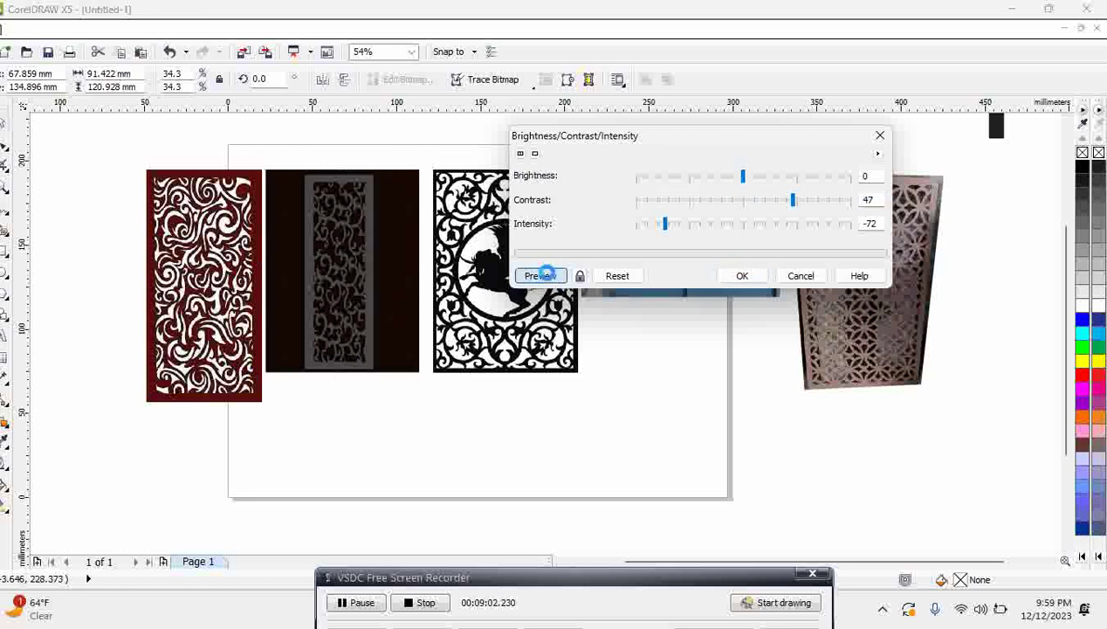
click(809, 178)
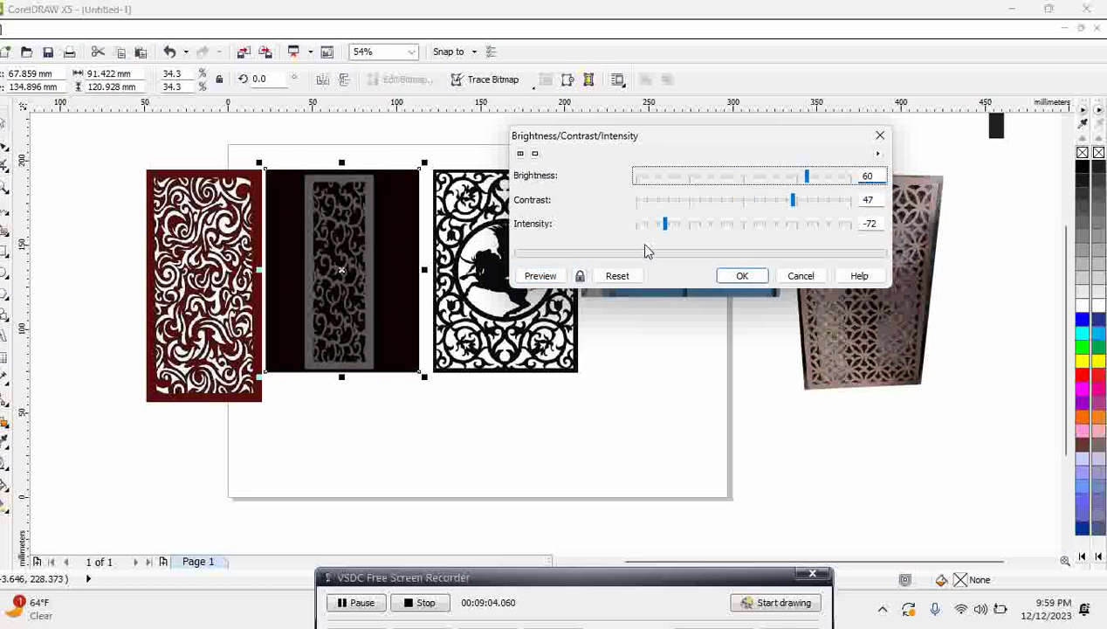
click(551, 276)
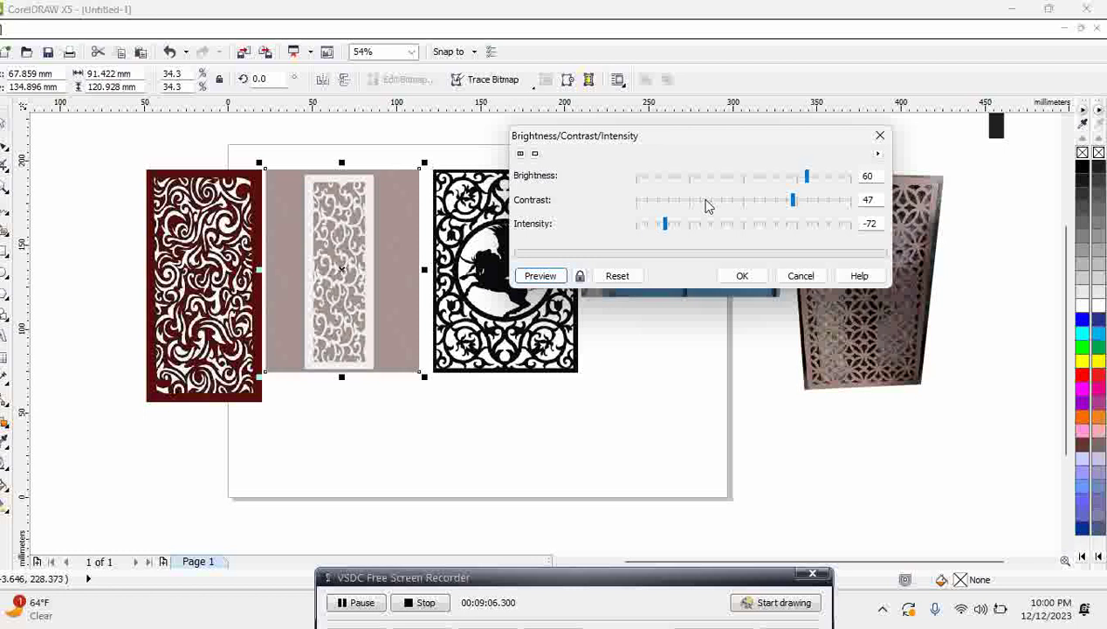
click(738, 201)
click(555, 276)
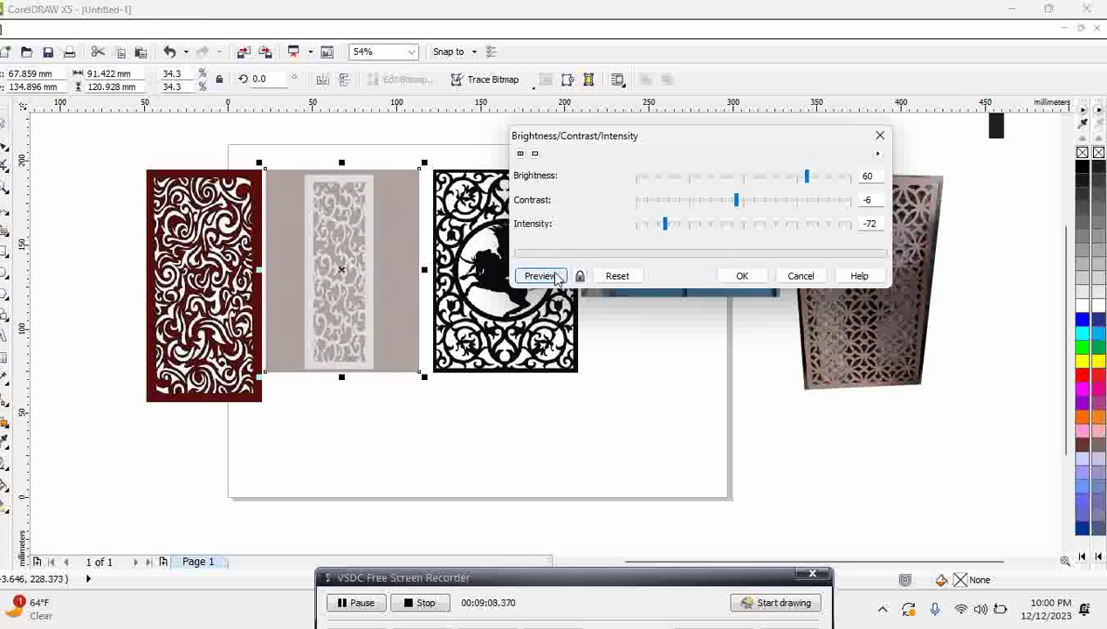
Compare intensity values of 8, 82 and -3 in the preview of the white-framed bitmap.
click(751, 225)
click(548, 278)
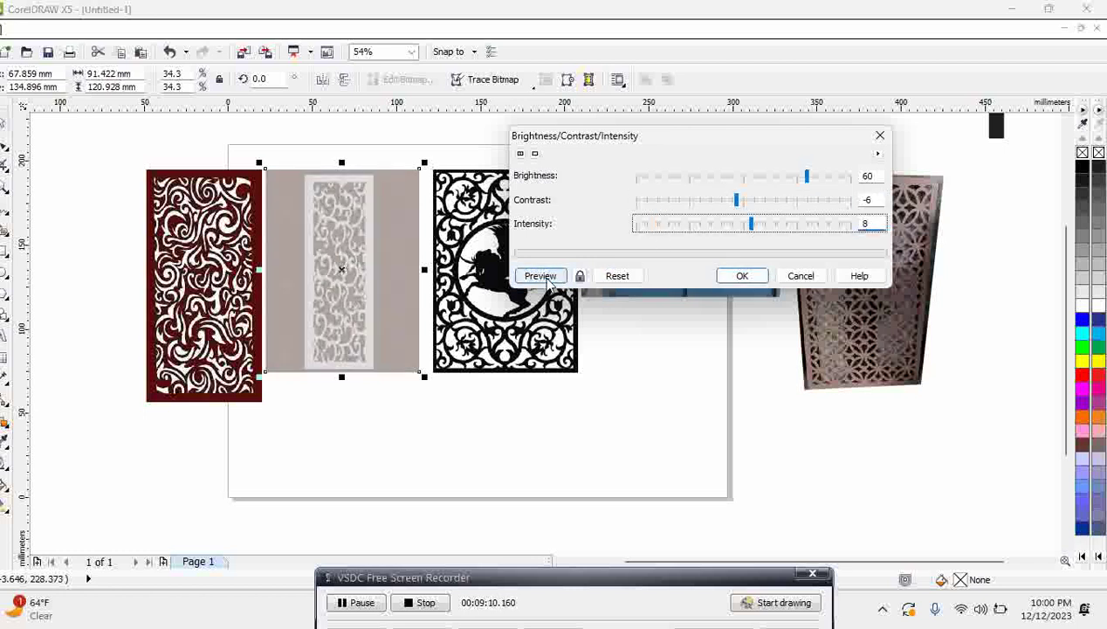
click(831, 224)
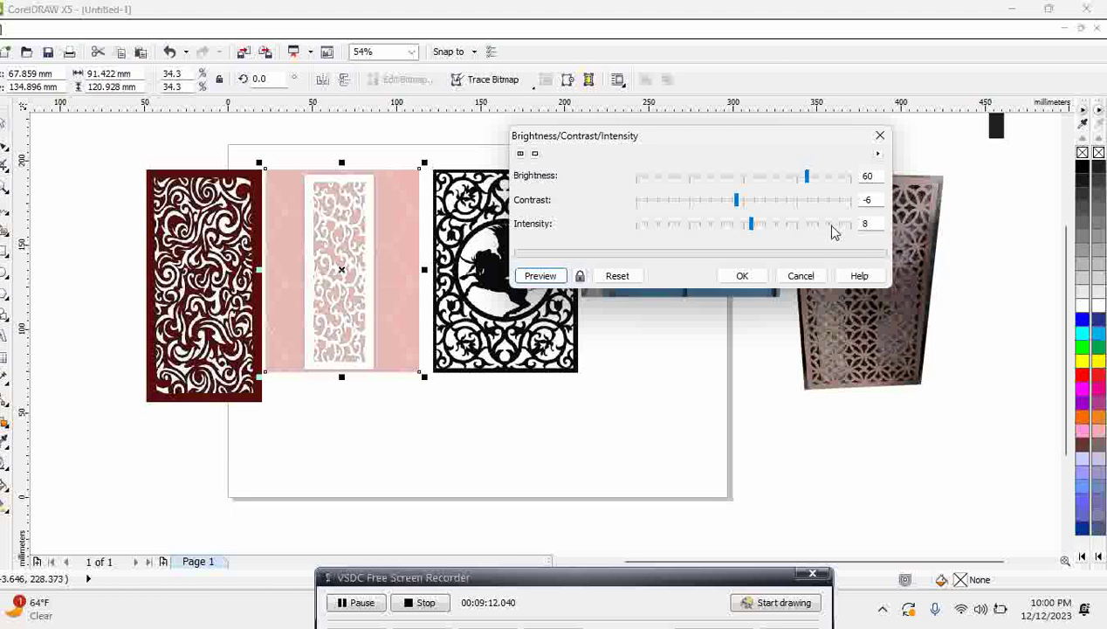
click(541, 276)
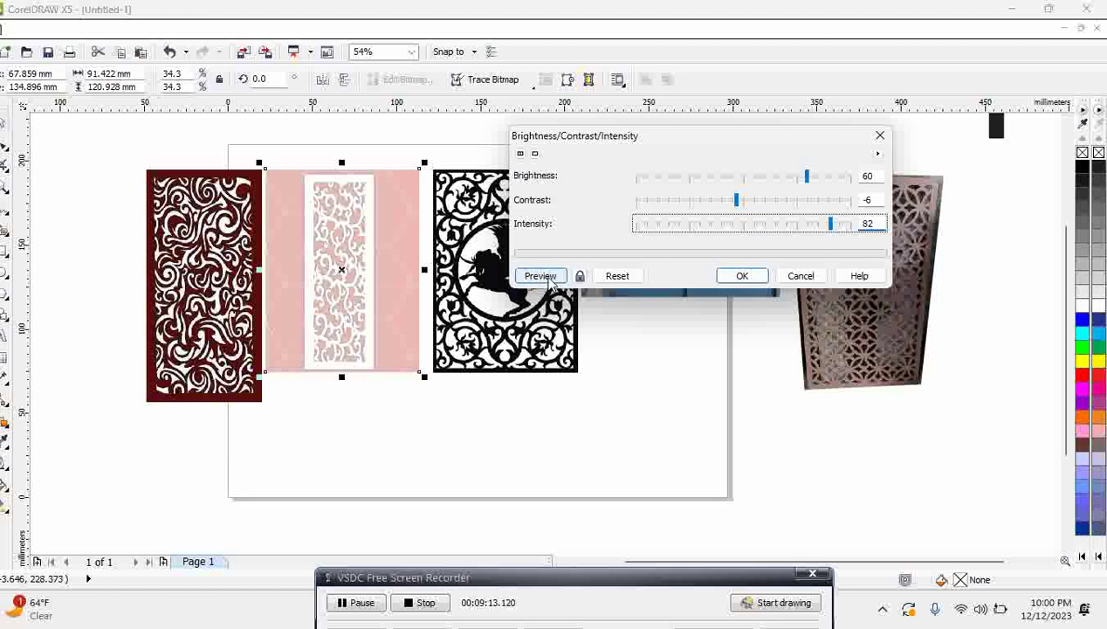
click(741, 226)
click(539, 275)
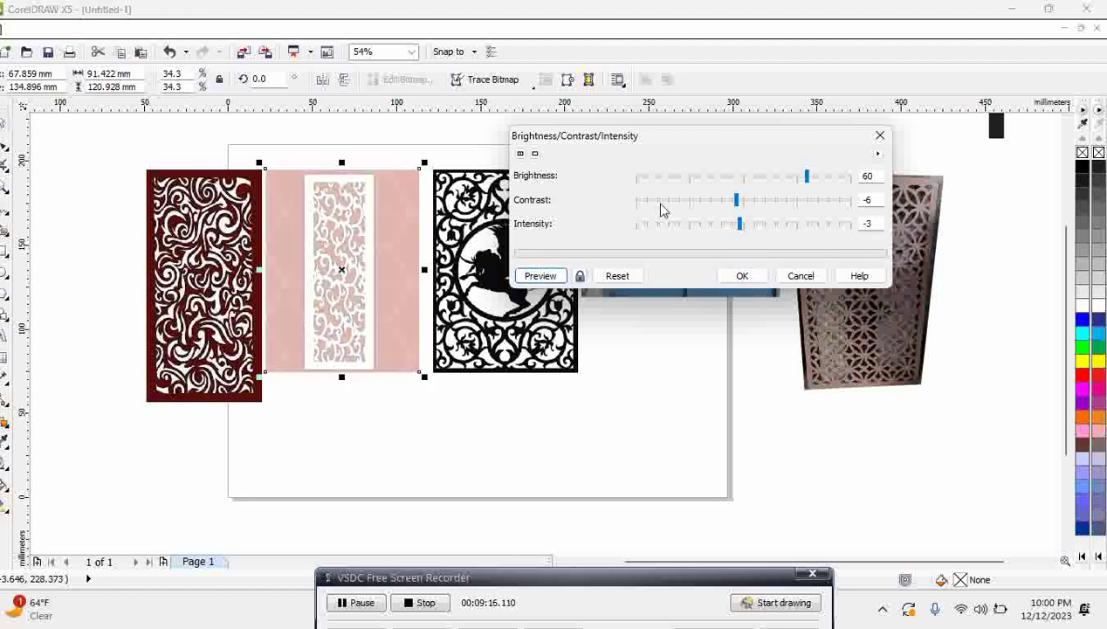
Set brightness to 1, intensity to -33 and contrast to 49 for the white-framed scroll-pattern bitmap, previewing and applying the adjustment.
click(745, 179)
click(541, 276)
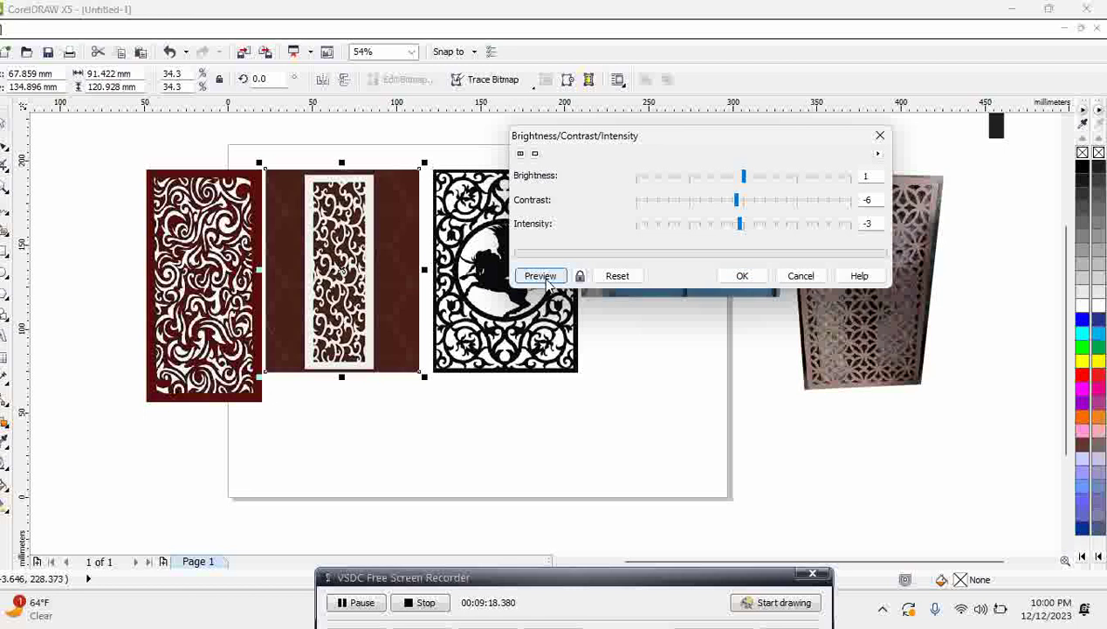
click(707, 225)
click(563, 276)
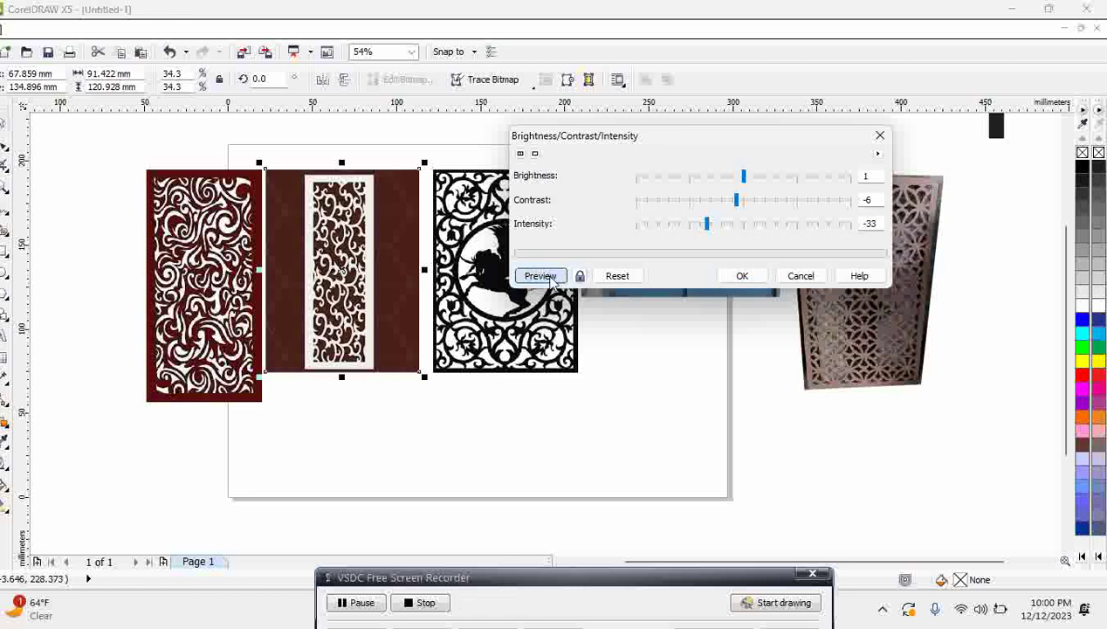
click(767, 201)
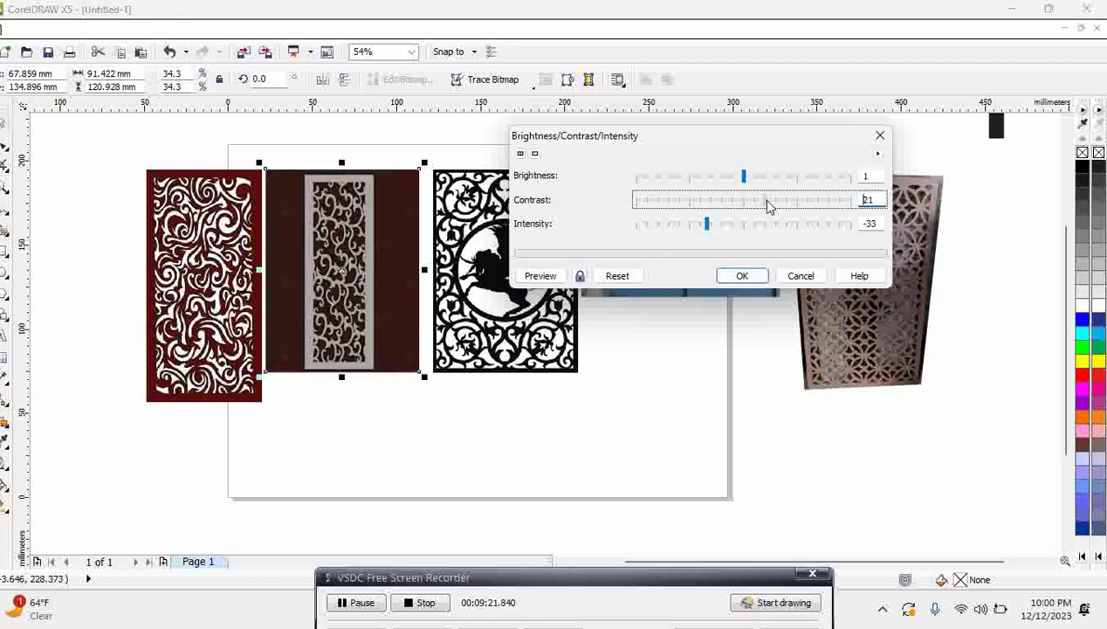
click(548, 277)
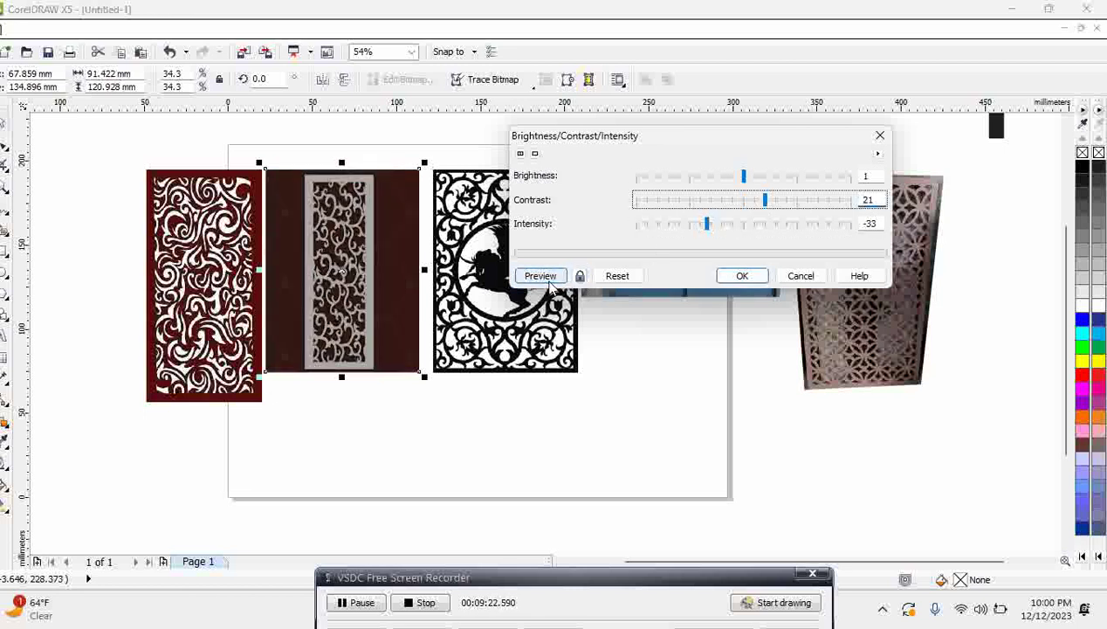
click(793, 202)
click(539, 276)
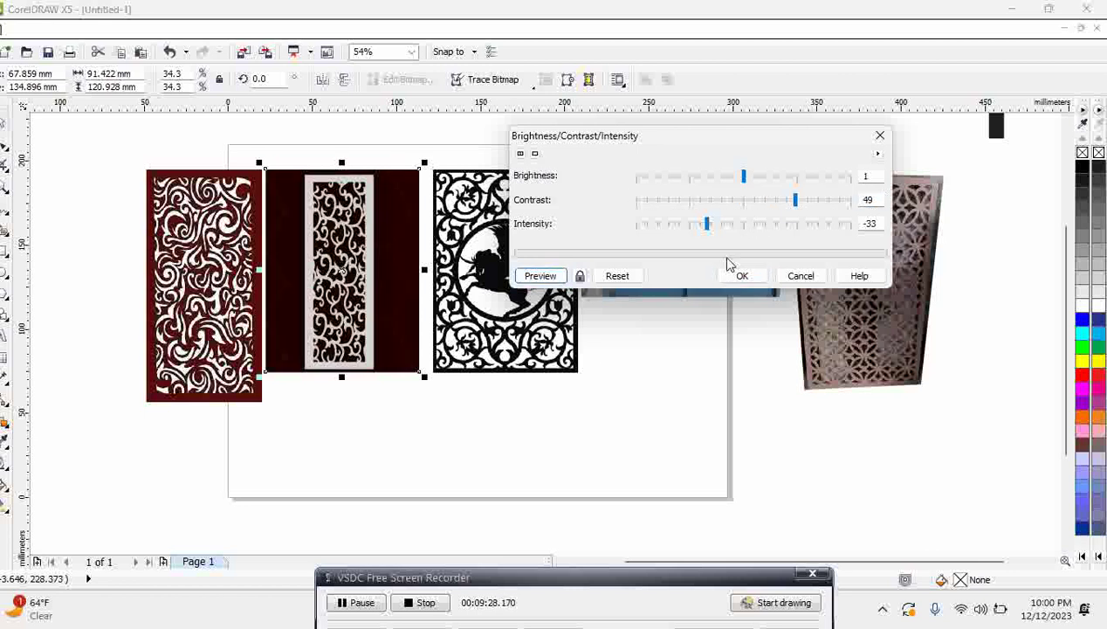
click(744, 276)
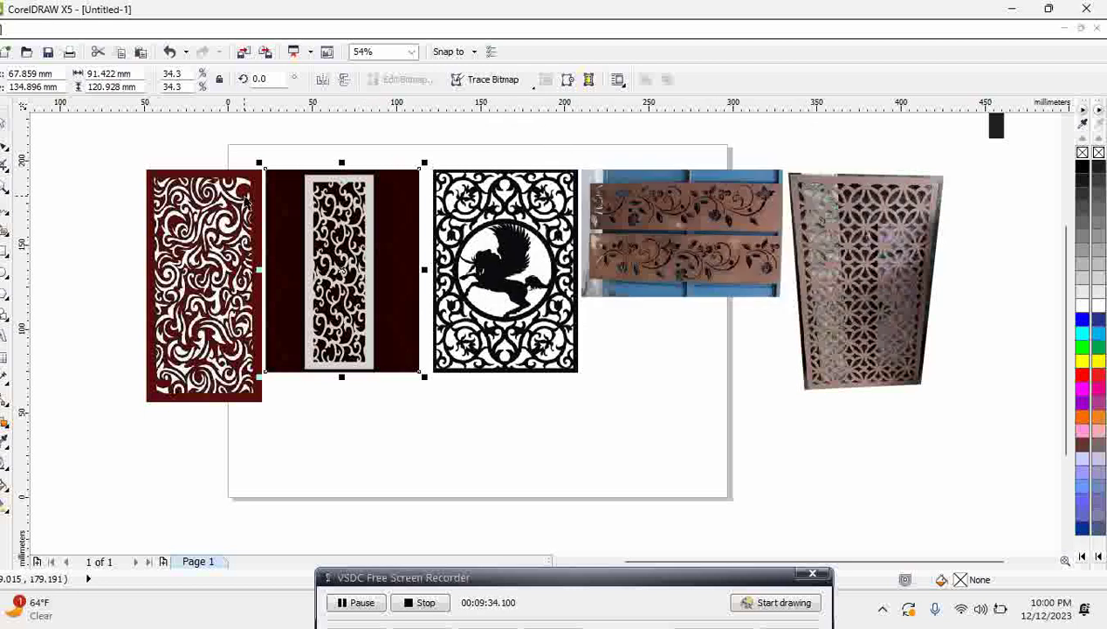
Apply a Brightness/Contrast/Intensity adjustment of 1, 49 and -33 to the dark red swirl-pattern bitmap.
click(231, 208)
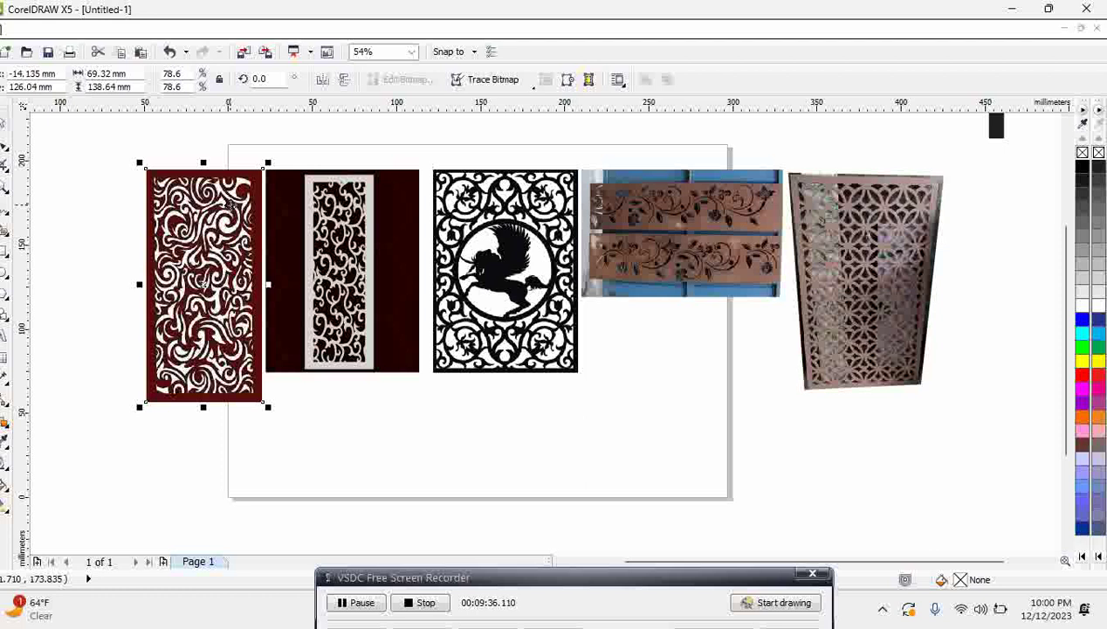
click(222, 29)
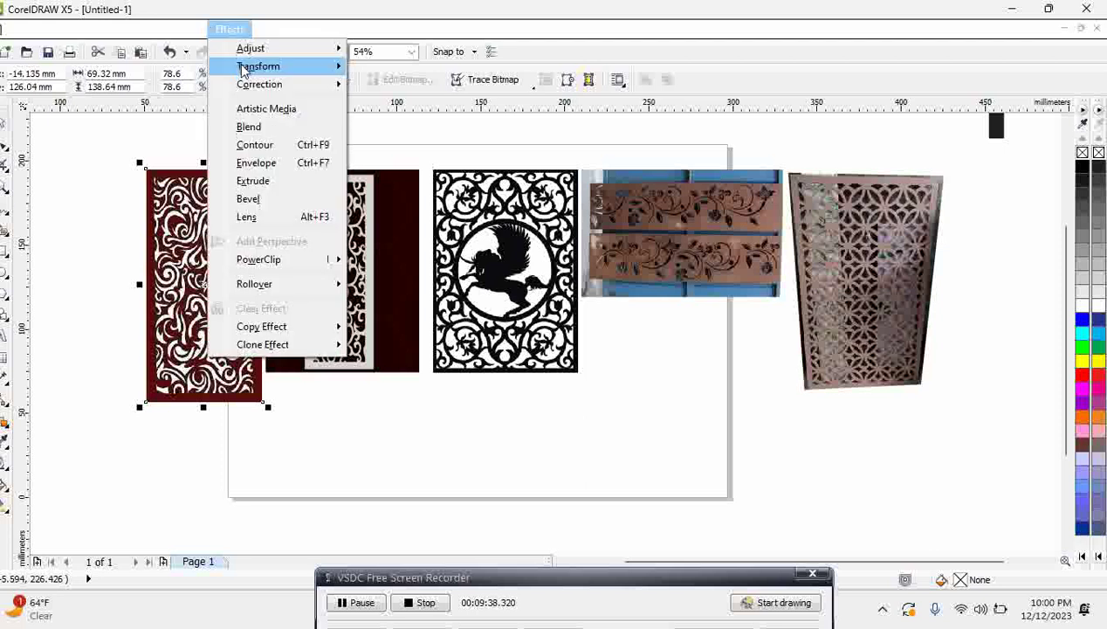
mouse_move(244, 72)
mouse_move(257, 49)
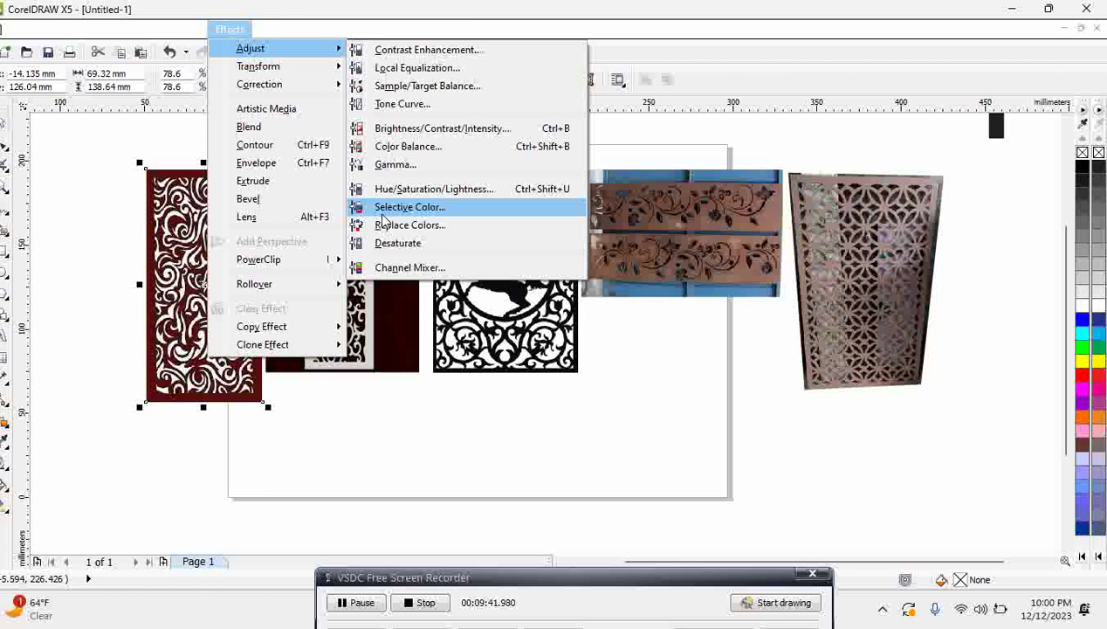
click(410, 129)
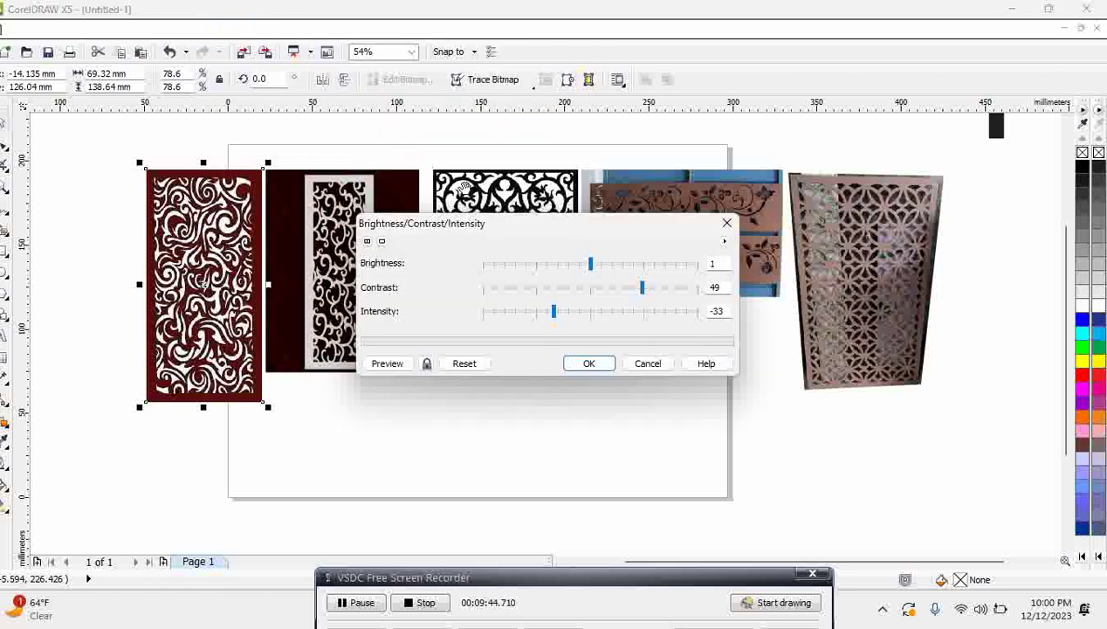
click(396, 368)
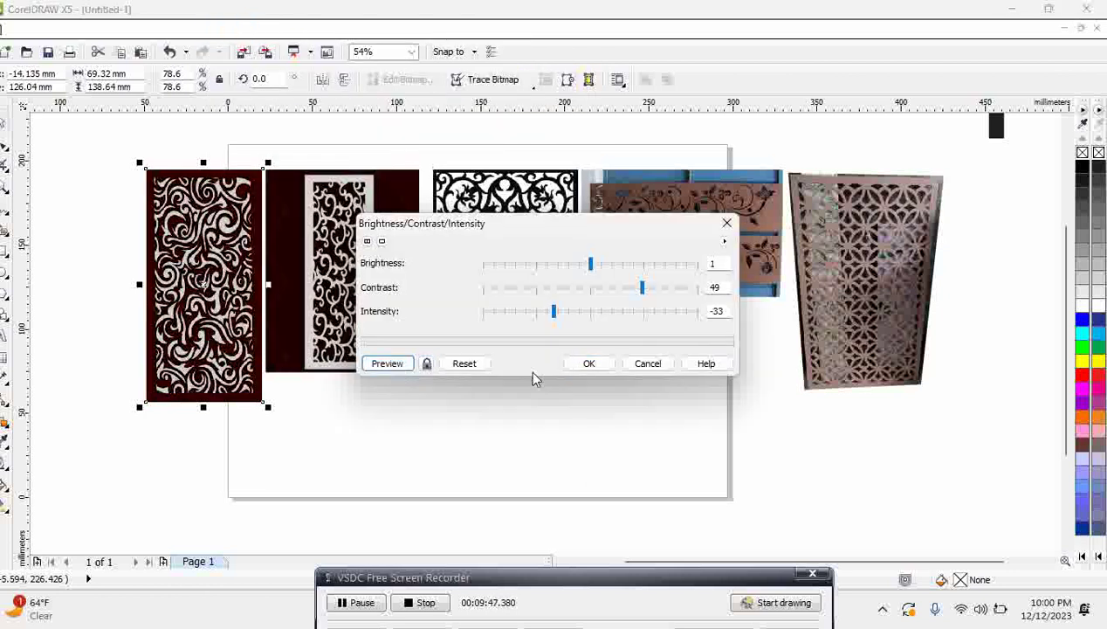
click(578, 366)
Start a Tone Curve adjustment on the white-framed scroll-pattern bitmap and preview the curve raised to a midpoint of X 122, Y 162.
click(398, 205)
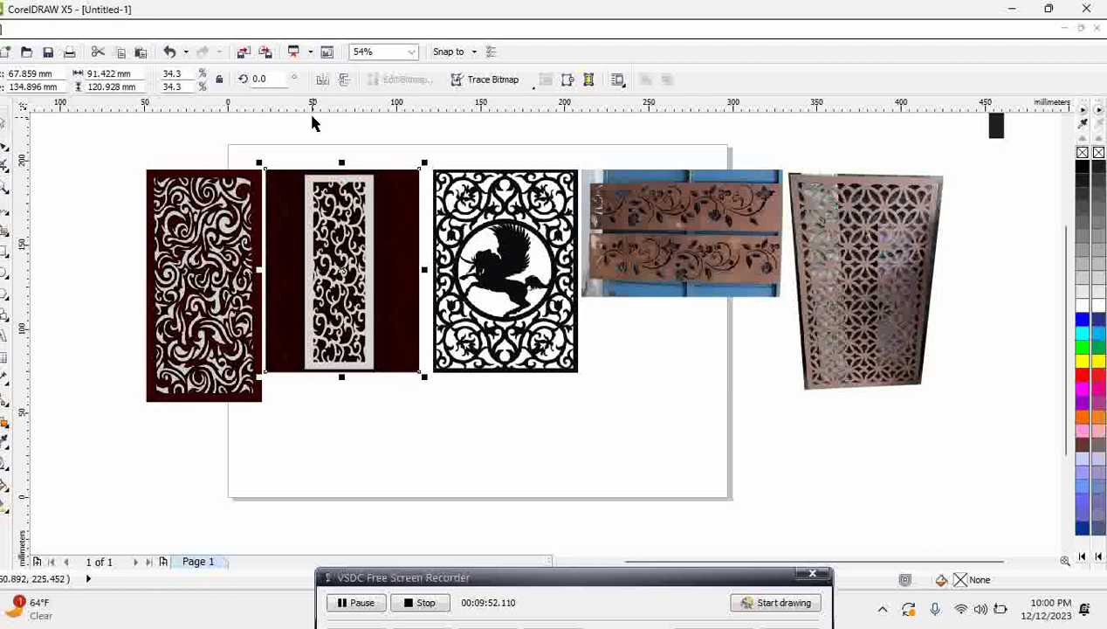
click(184, 30)
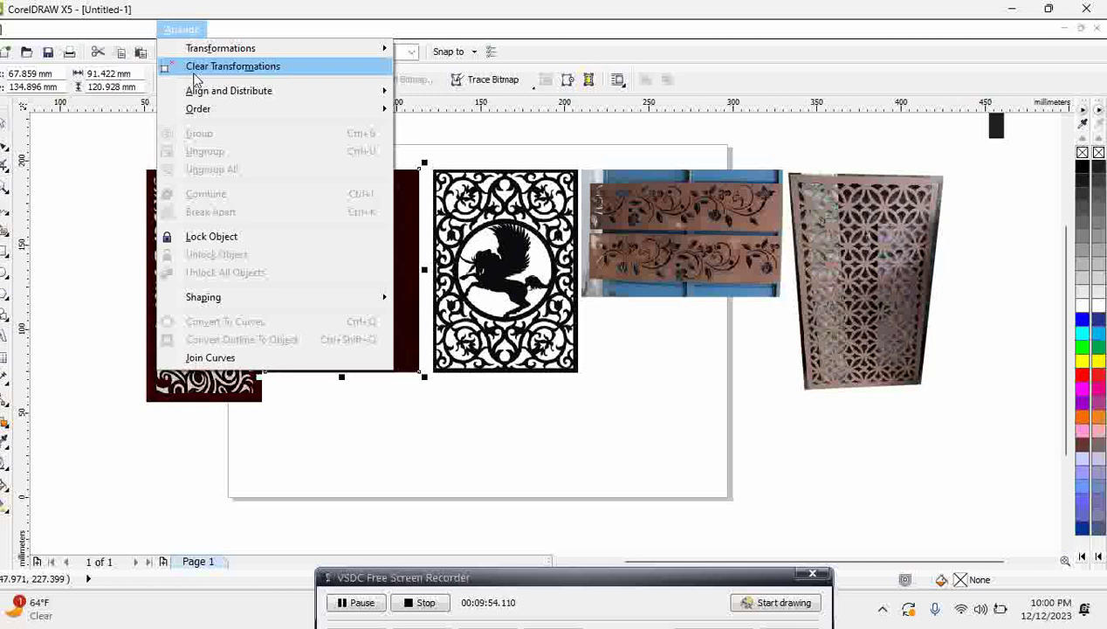
mouse_move(259, 103)
mouse_move(227, 29)
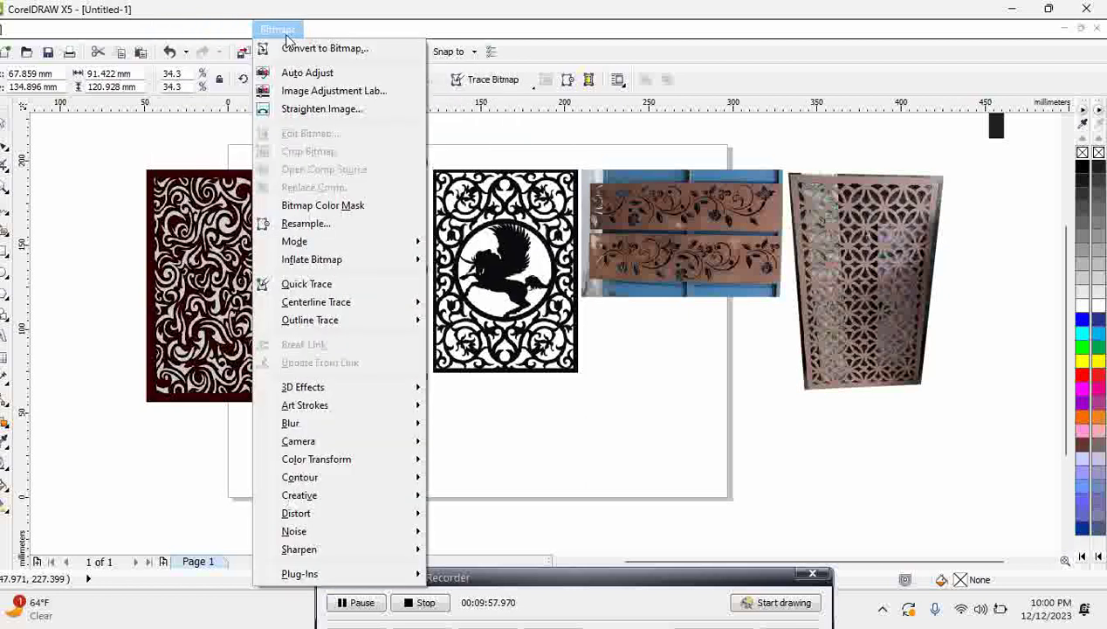
mouse_move(249, 50)
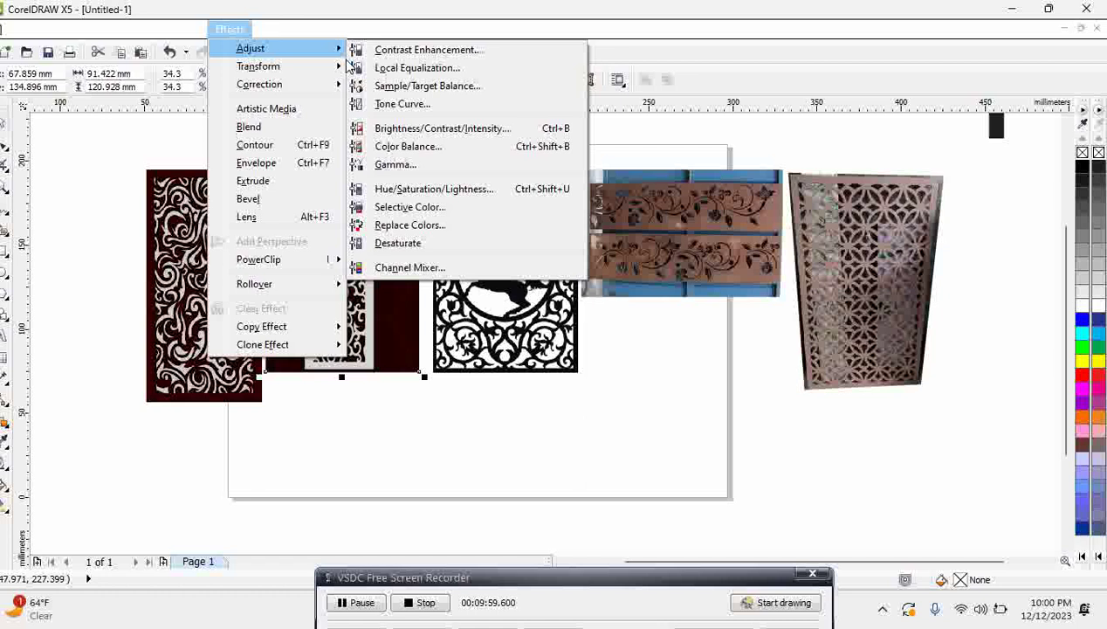
click(394, 105)
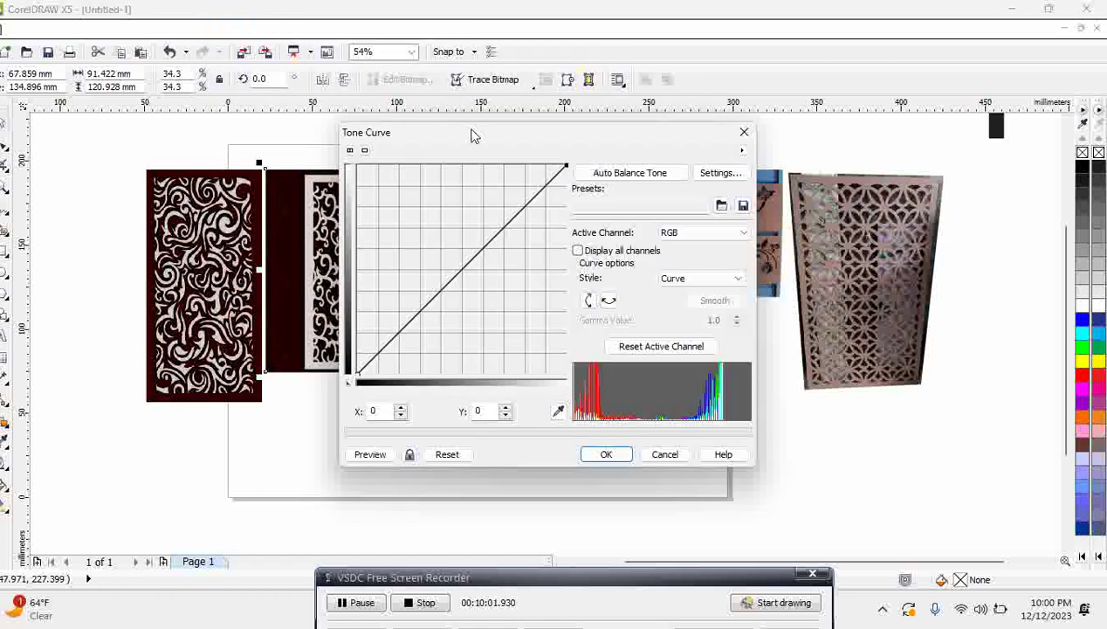
drag(472, 136, 686, 131)
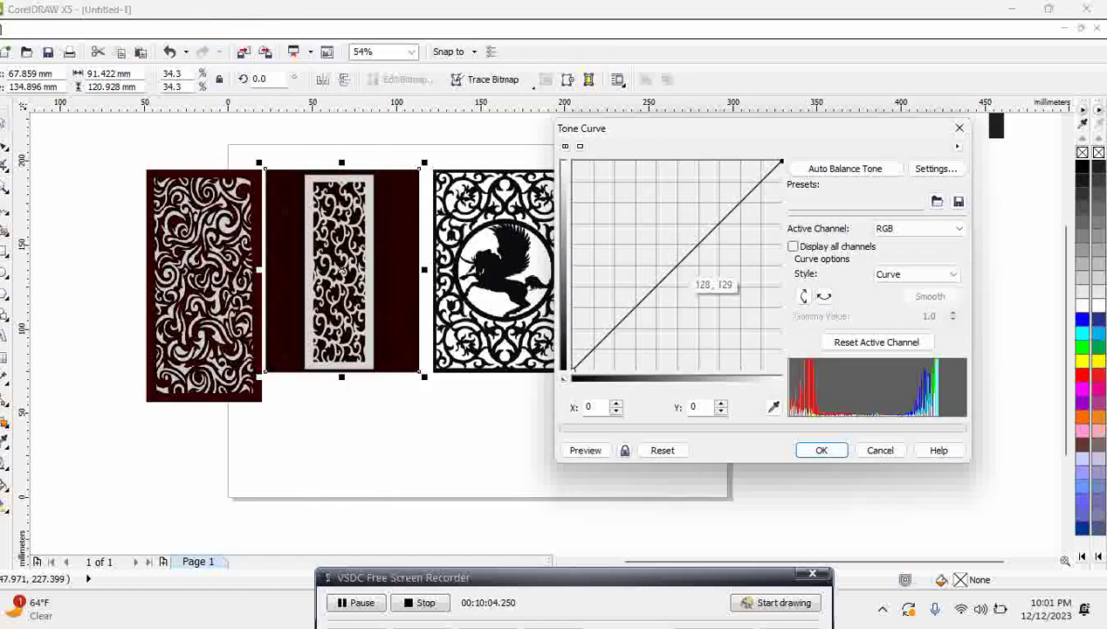
drag(677, 265, 673, 237)
click(583, 451)
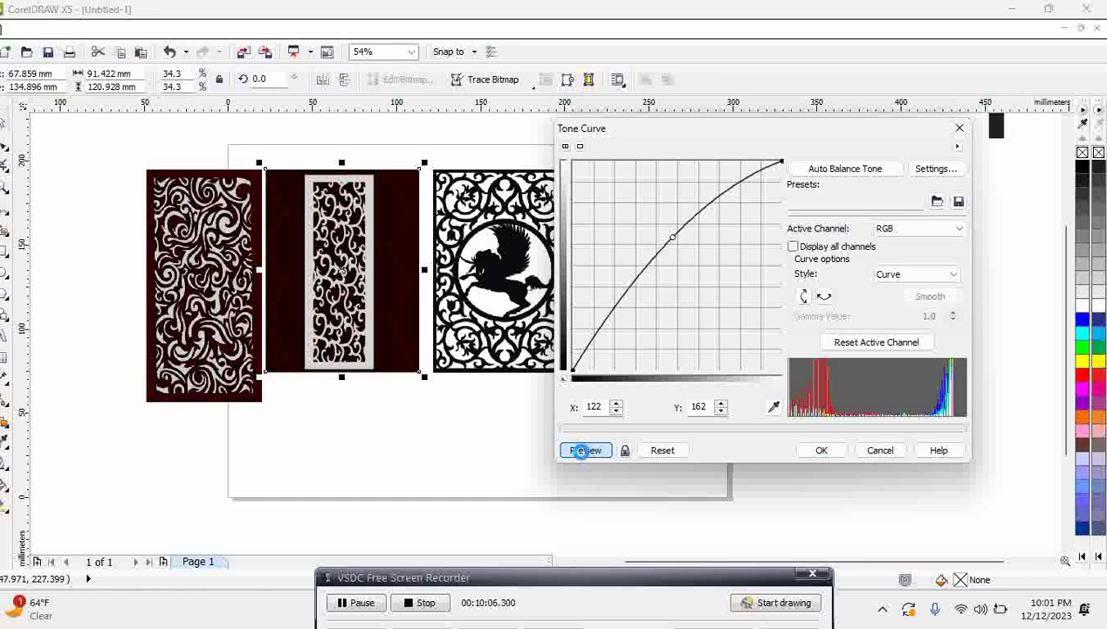
Lower the tone curve's middle point to X 170, Y 124 and preview the white-framed bitmap.
click(675, 236)
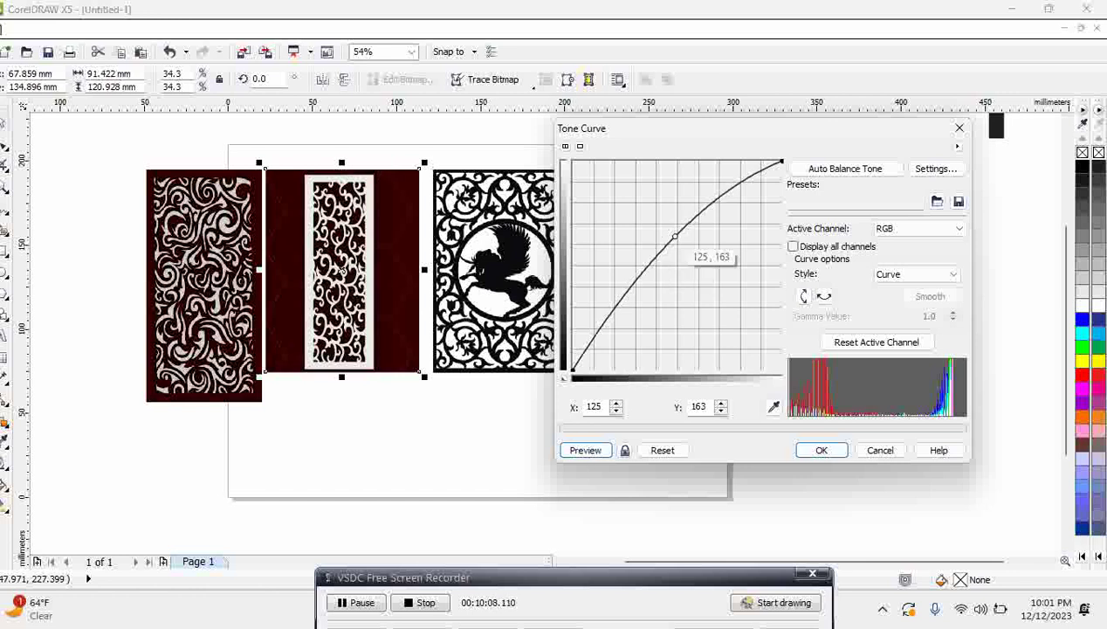
drag(675, 236, 712, 268)
click(583, 449)
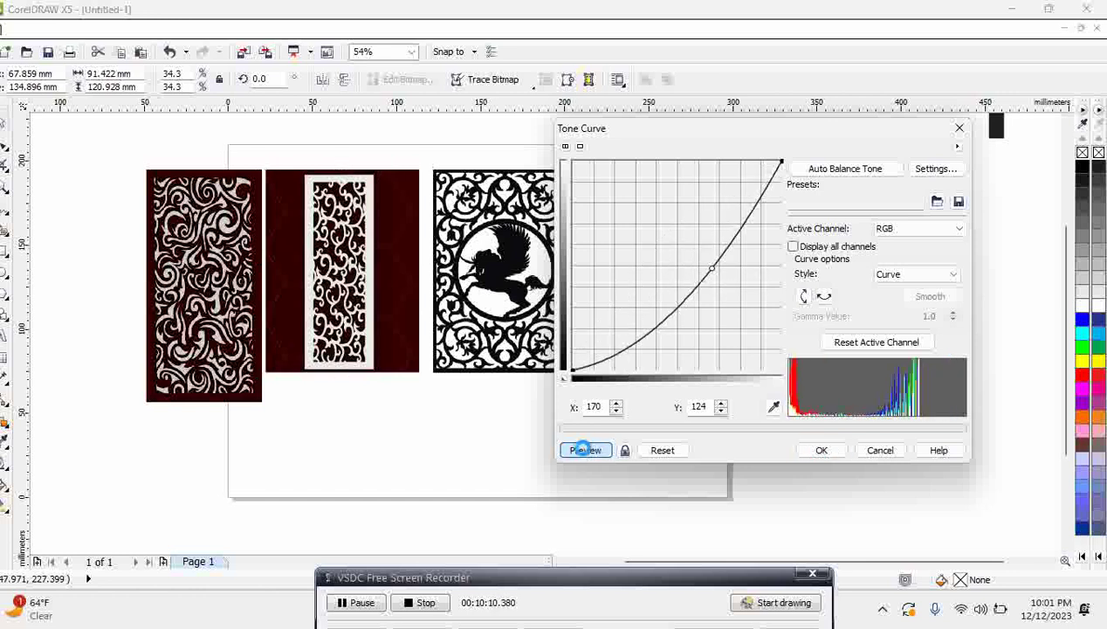
Add an upper tone curve point, preview it at 223, 237 and at 206, 238, and apply the curve to the white-framed bitmap.
drag(748, 207, 755, 176)
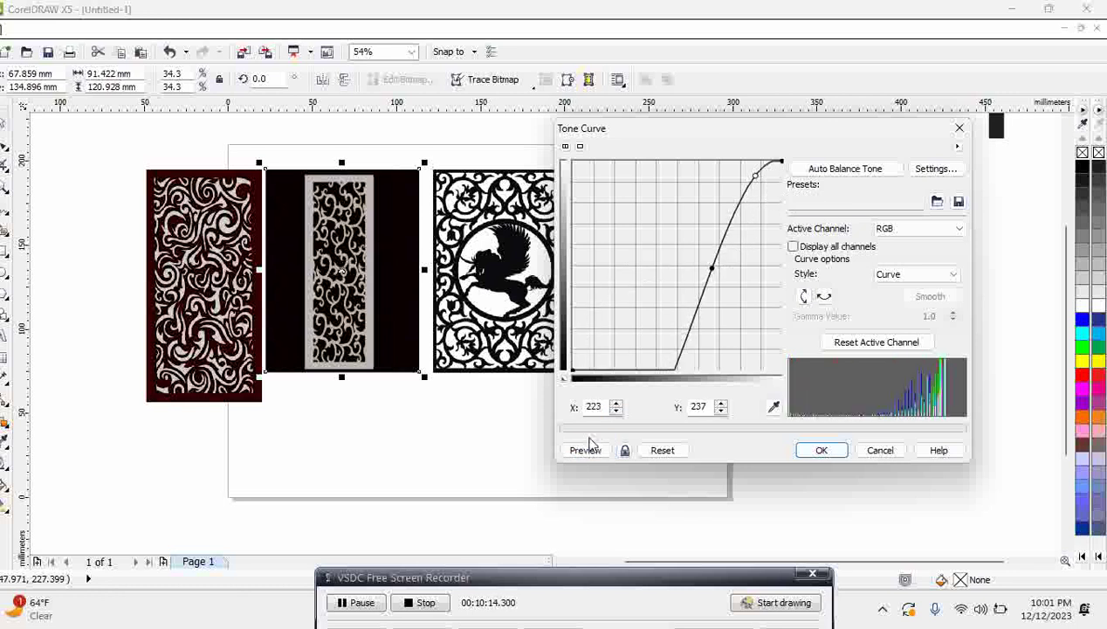
click(578, 450)
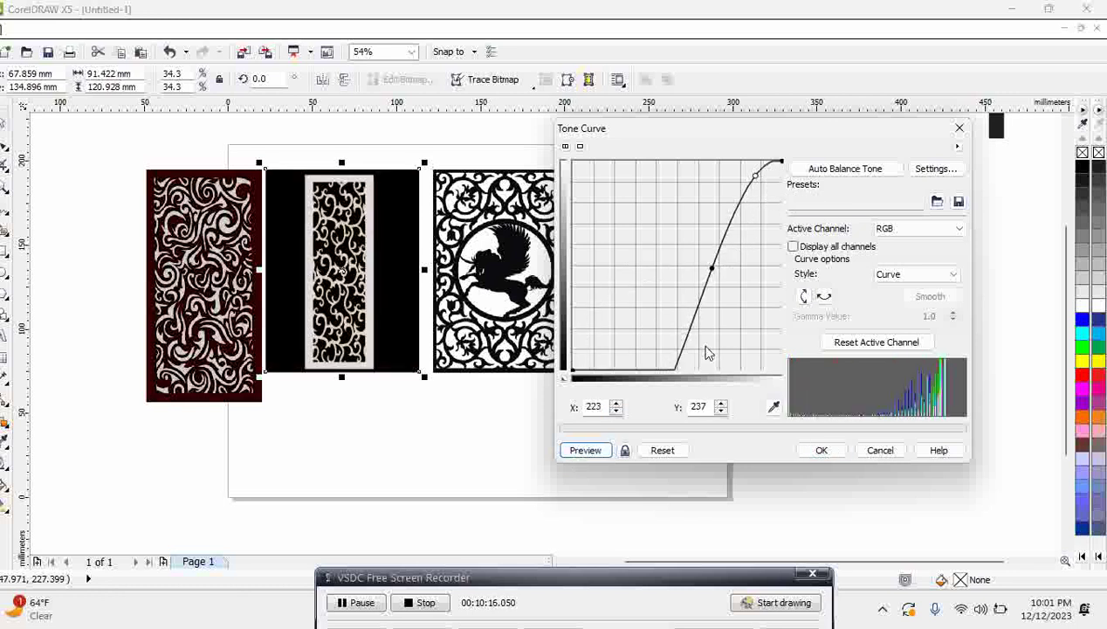
drag(756, 176, 742, 175)
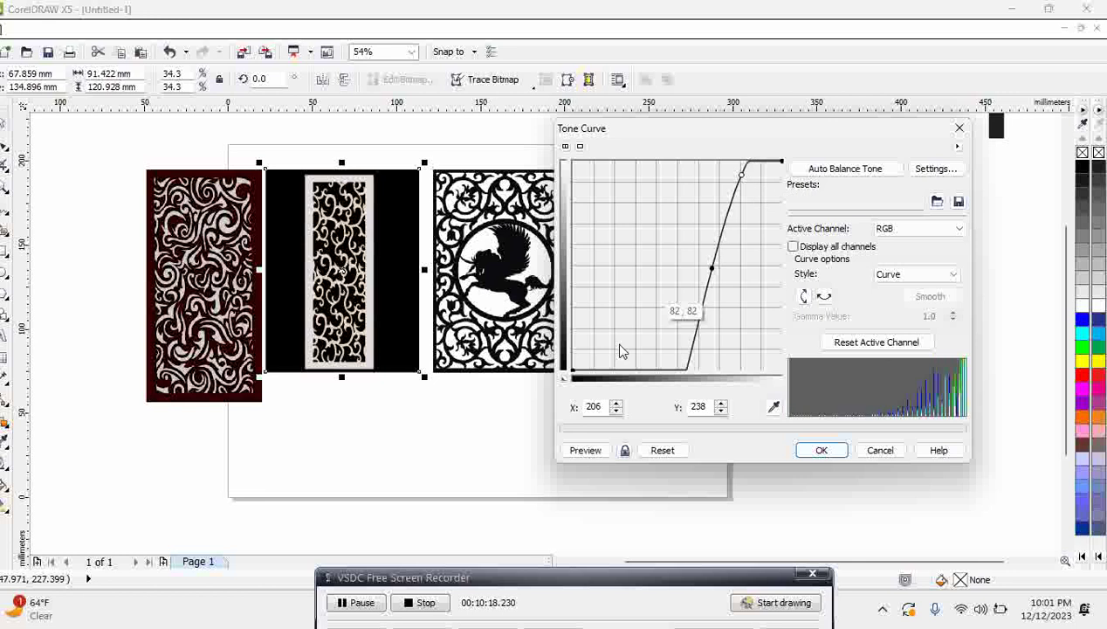
click(583, 450)
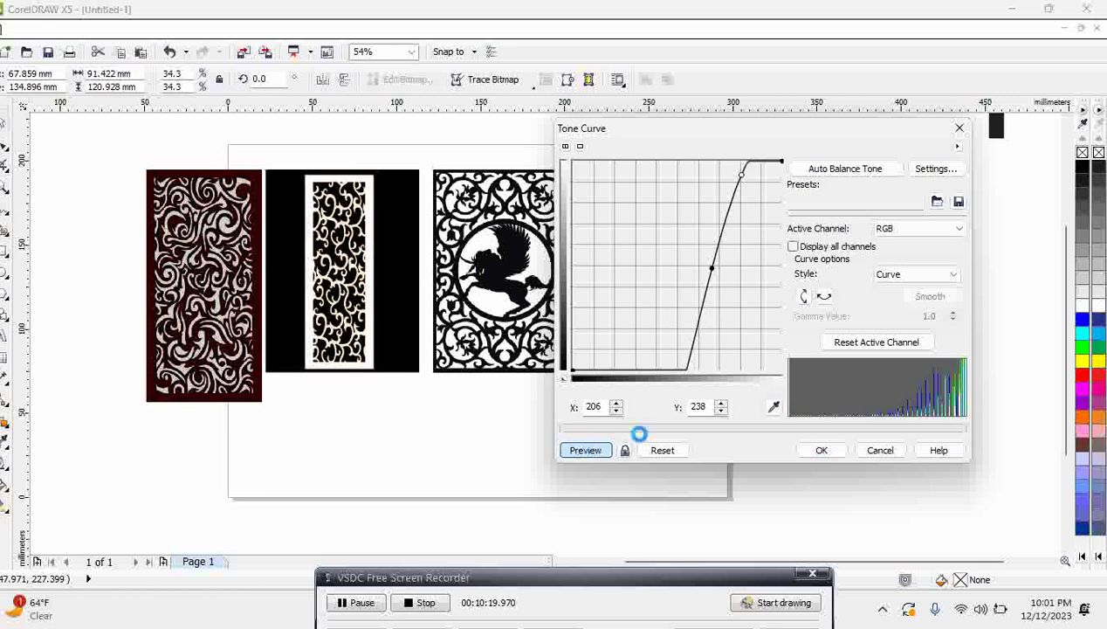
click(821, 451)
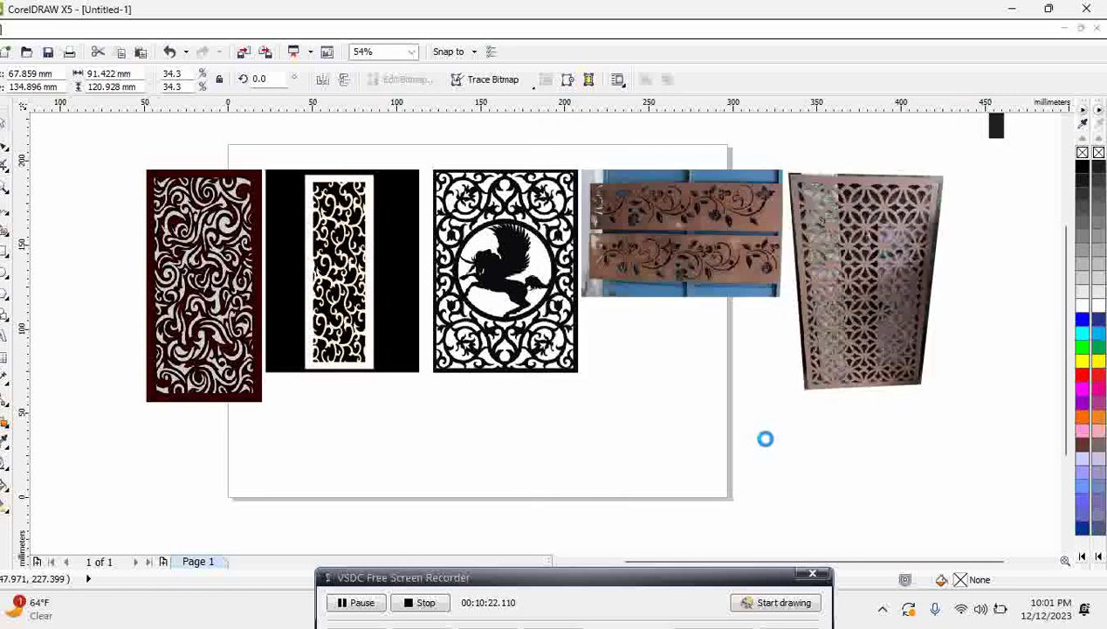
Apply a Tone Curve with a point at X 178, Y 90 to the dark red swirl-pattern bitmap, previewing it first.
click(203, 280)
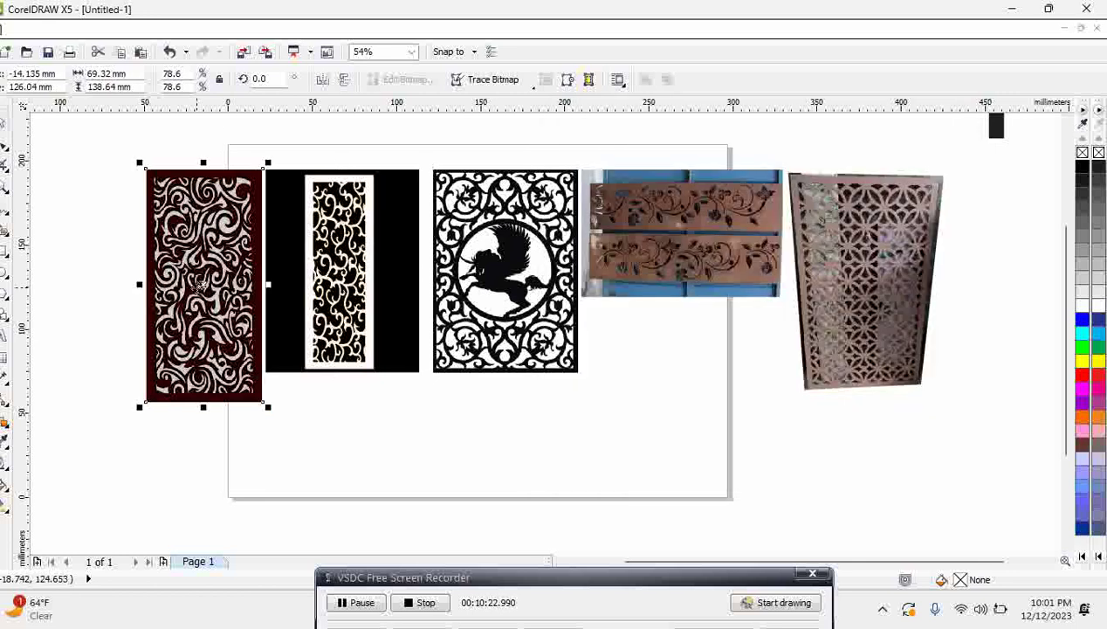
click(186, 30)
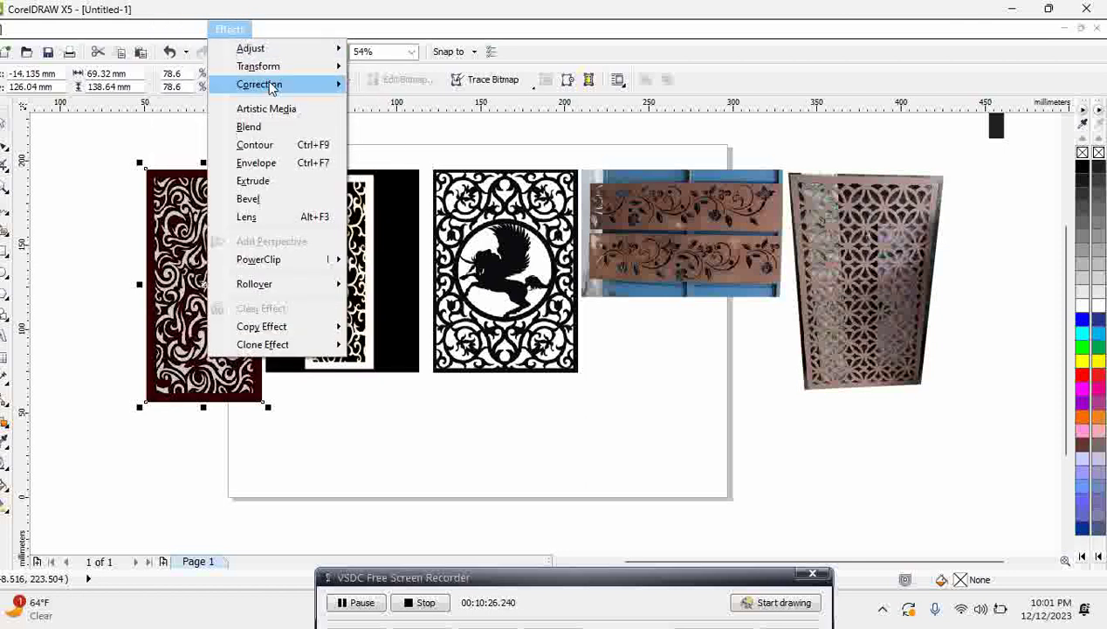
click(223, 31)
click(219, 32)
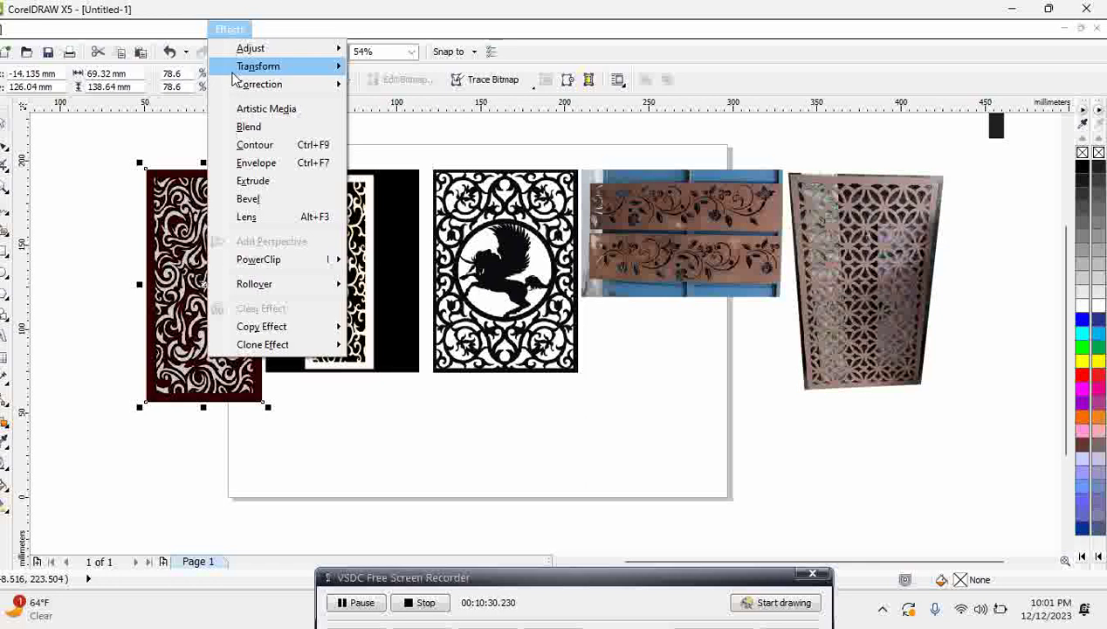
mouse_move(234, 70)
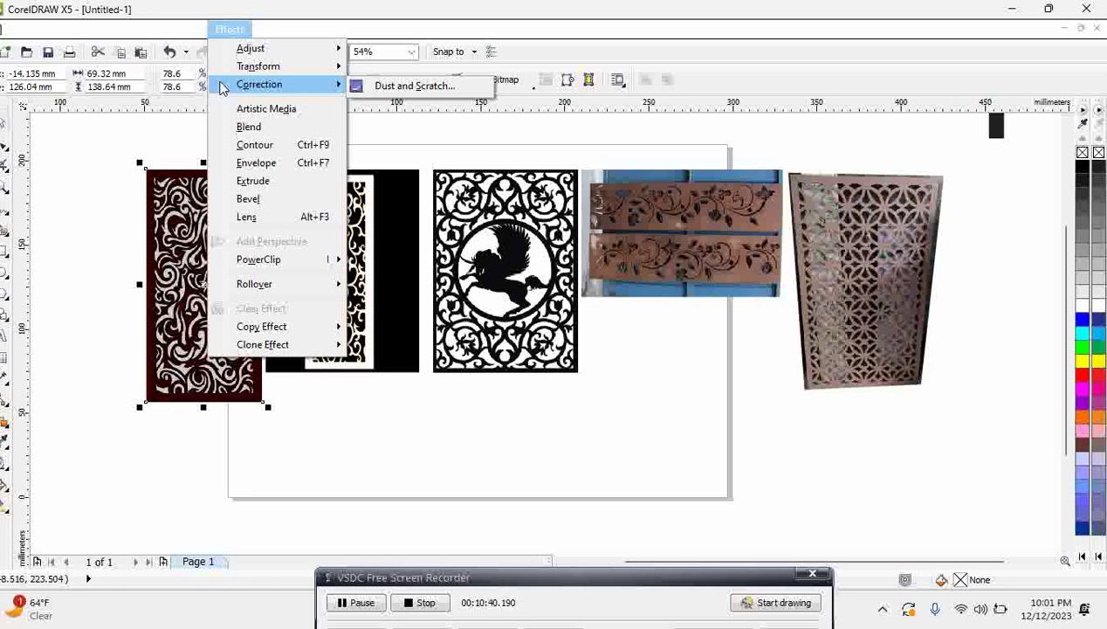
click(259, 34)
click(231, 30)
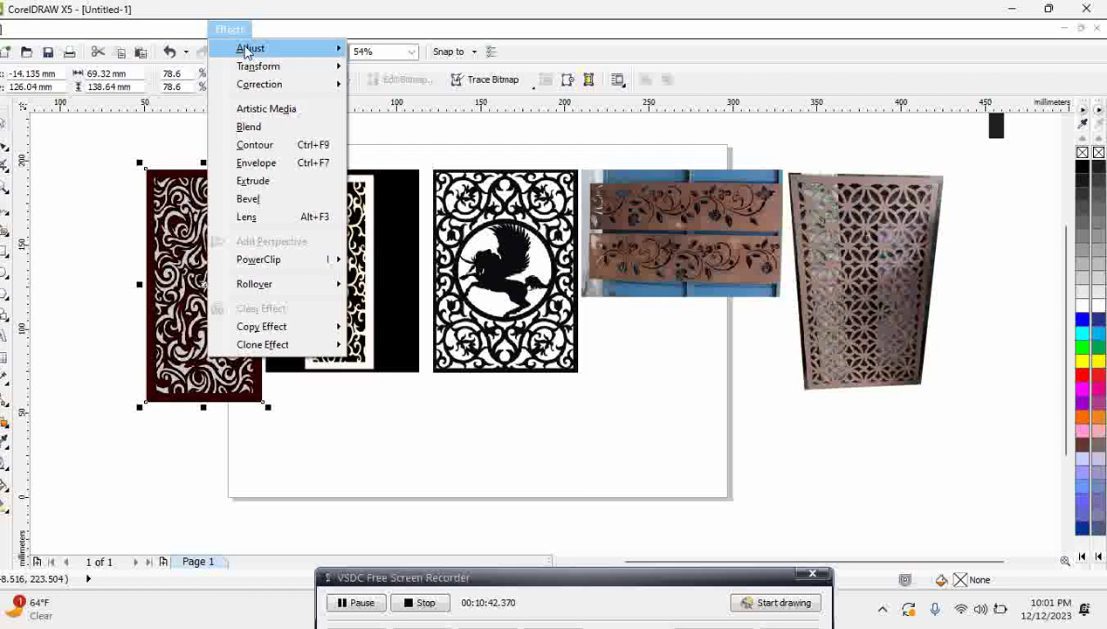
click(416, 105)
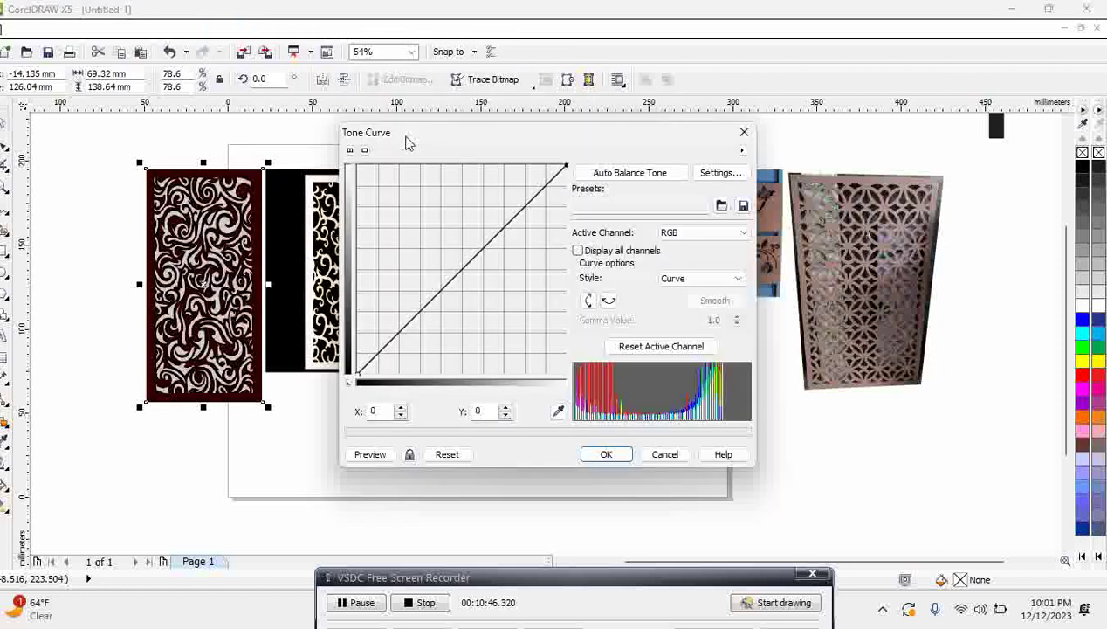
drag(411, 141, 402, 119)
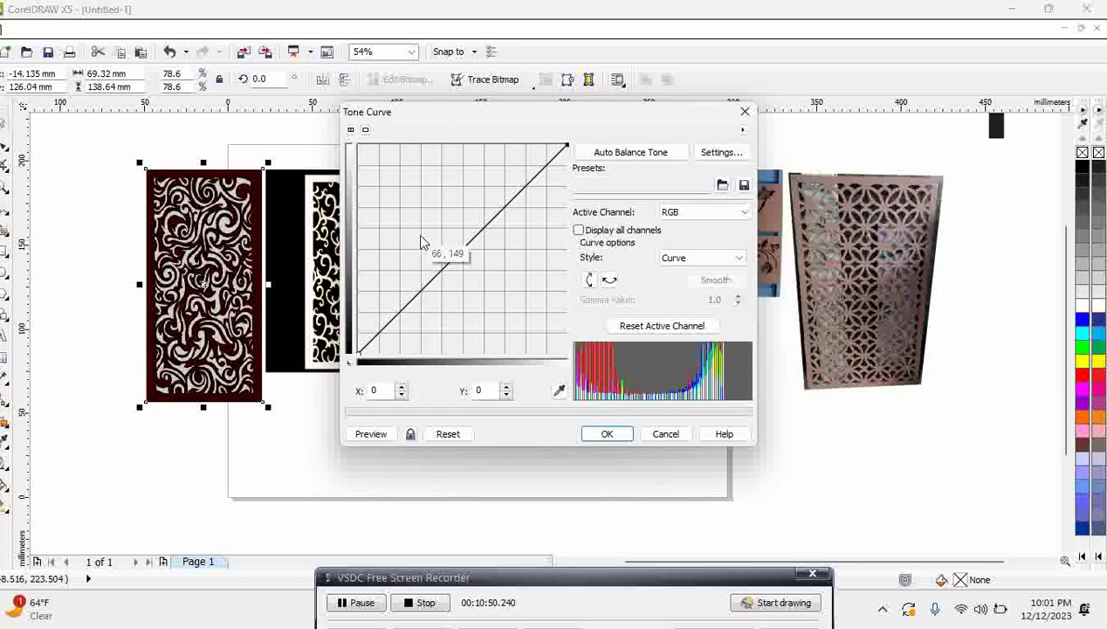
drag(467, 244, 504, 280)
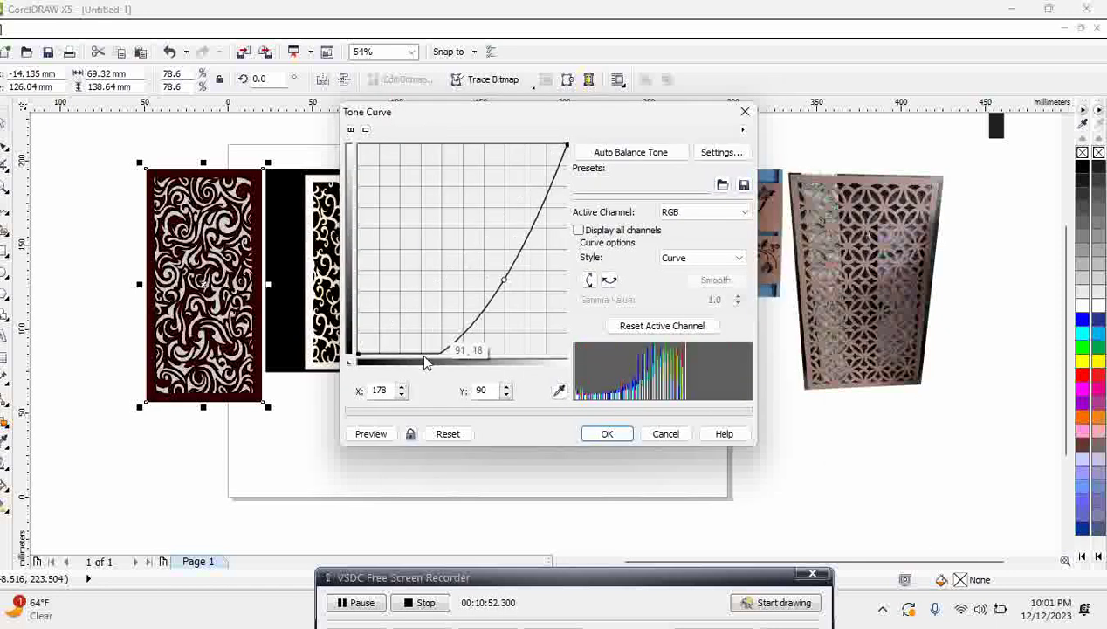
click(370, 434)
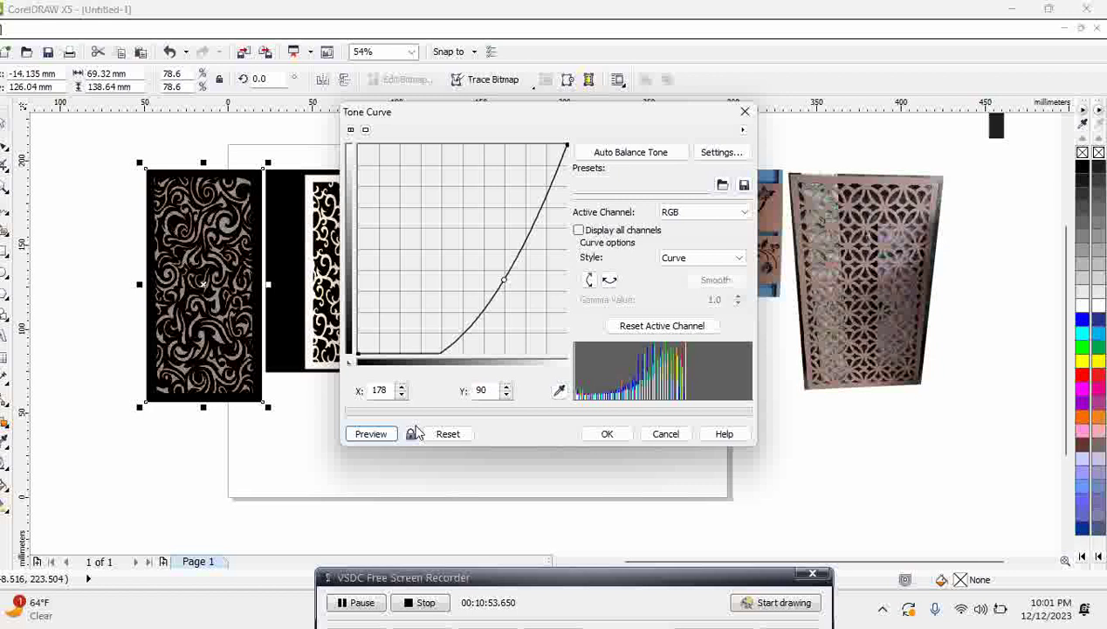
click(606, 434)
click(181, 30)
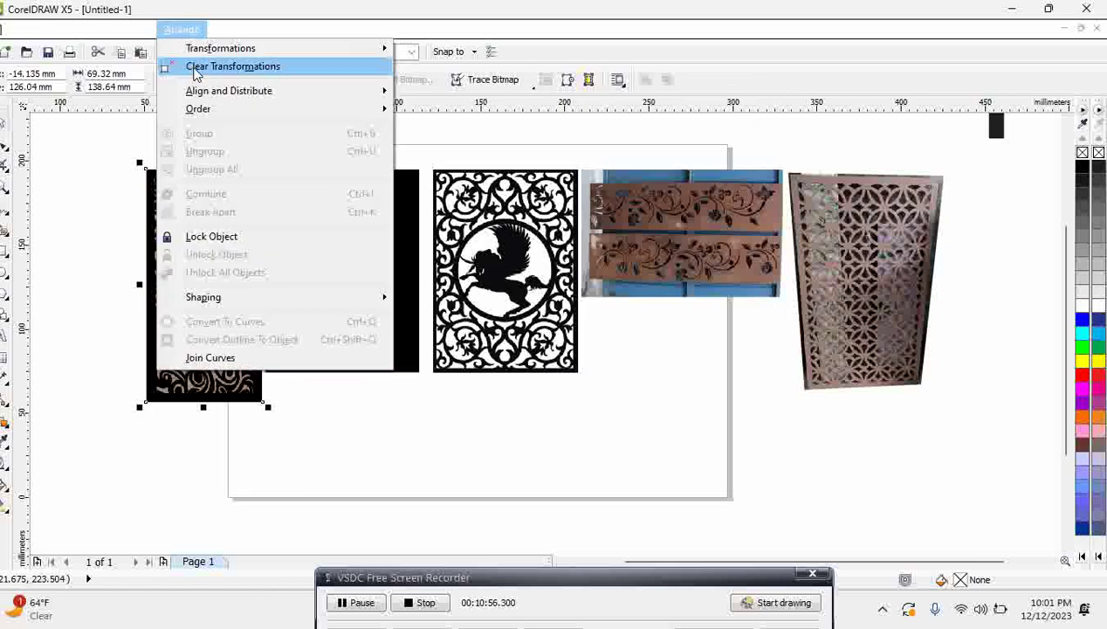
mouse_move(234, 112)
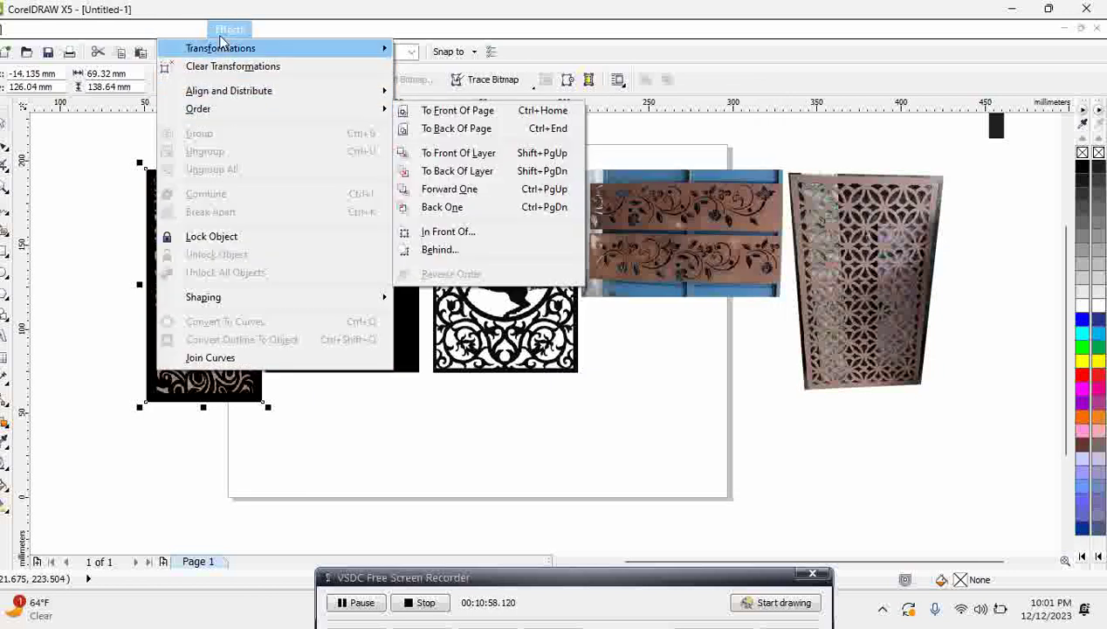
mouse_move(230, 29)
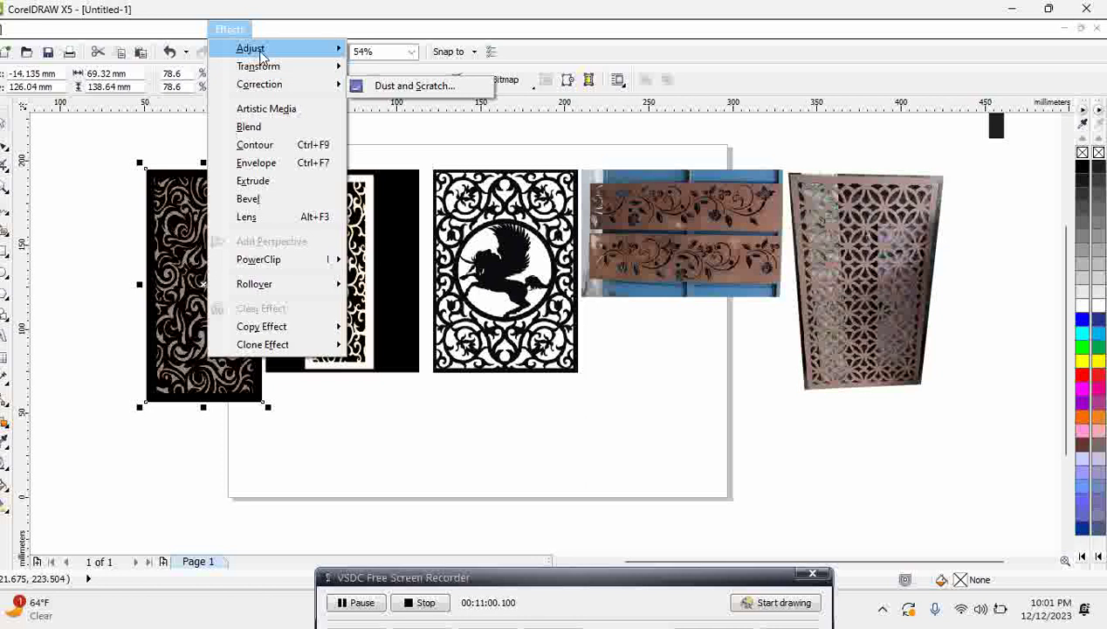
mouse_move(252, 48)
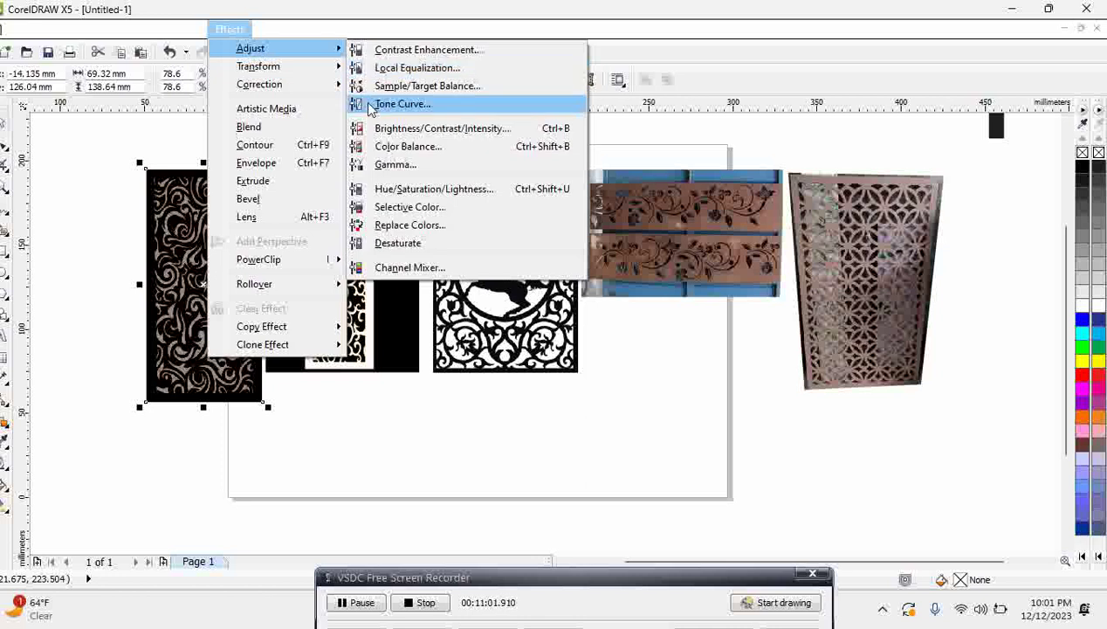
click(371, 105)
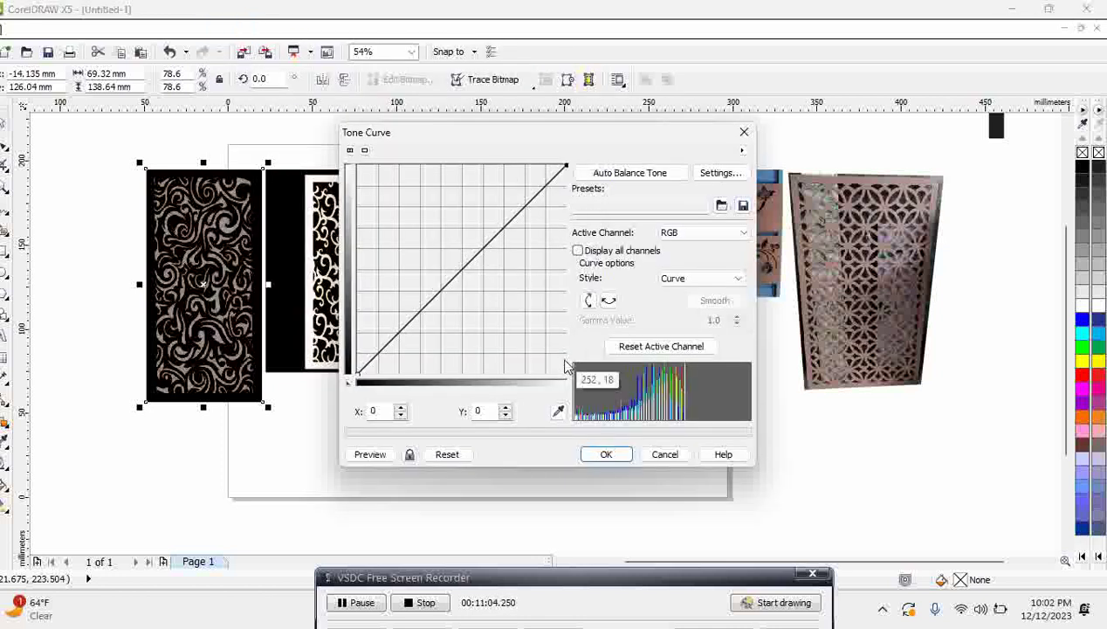
click(663, 454)
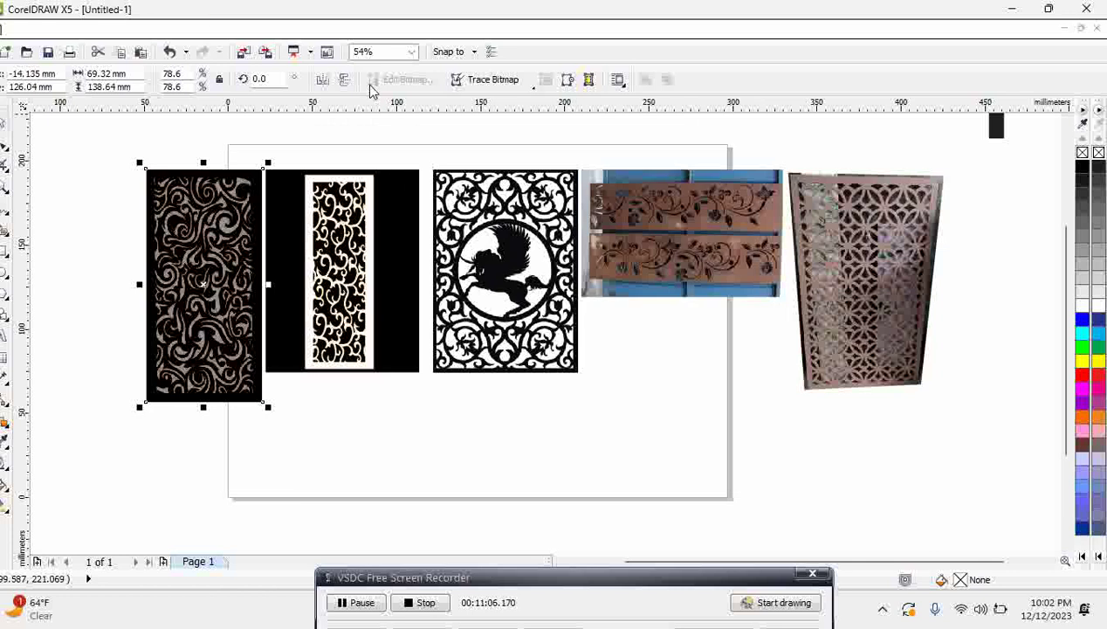
Apply Color Balance to the swirl-pattern bitmap with Cyan-Red 17, Magenta-Green 20 and Yellow-Blue -8.
click(185, 29)
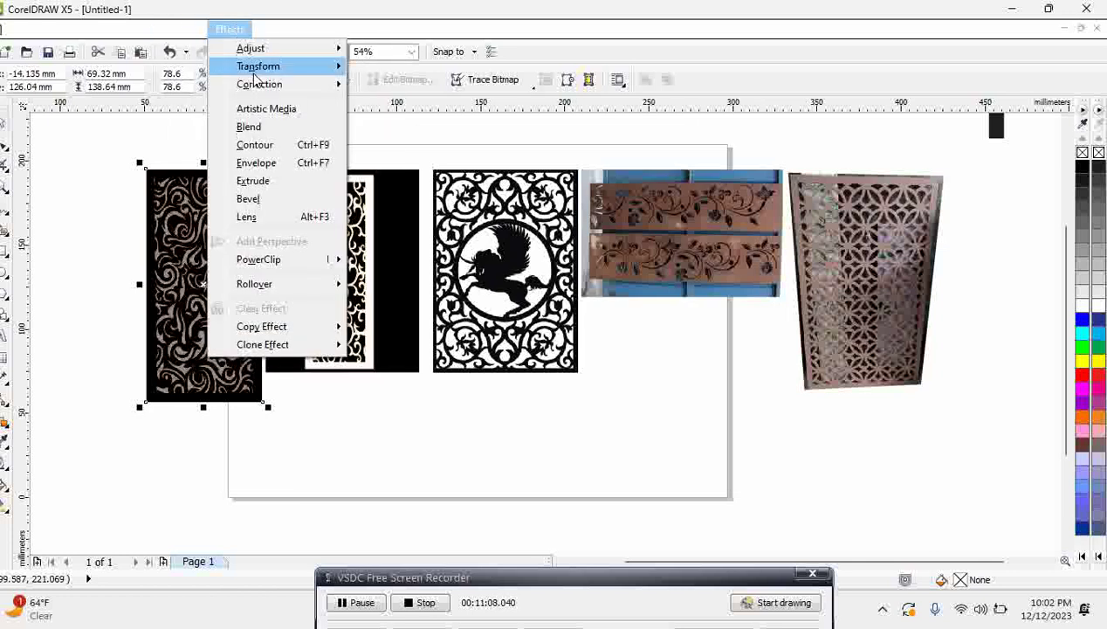
mouse_move(262, 49)
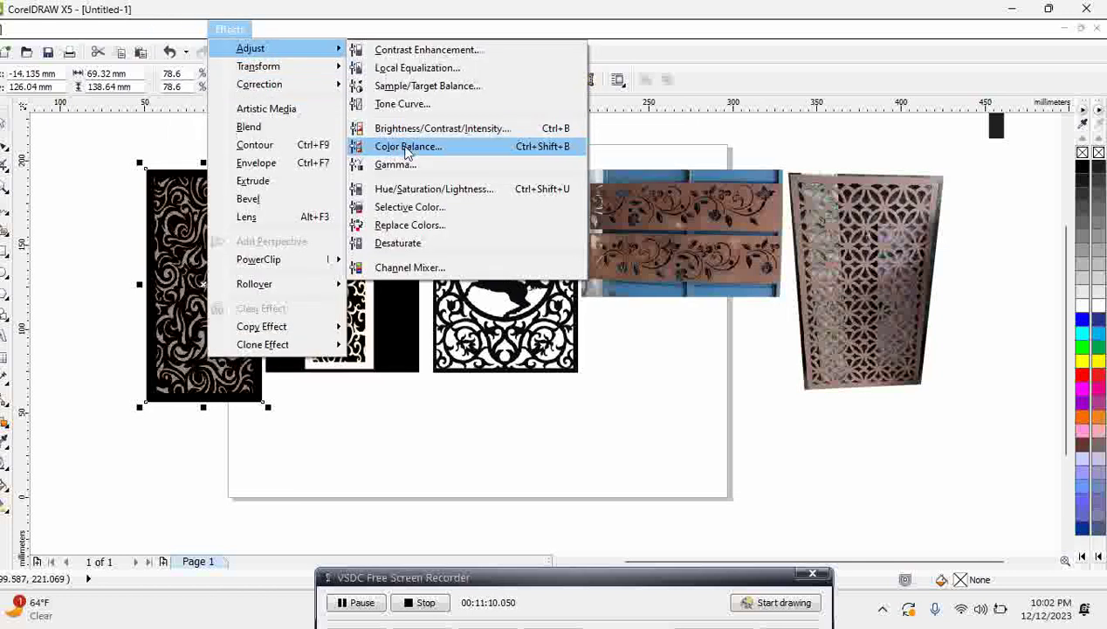
click(407, 149)
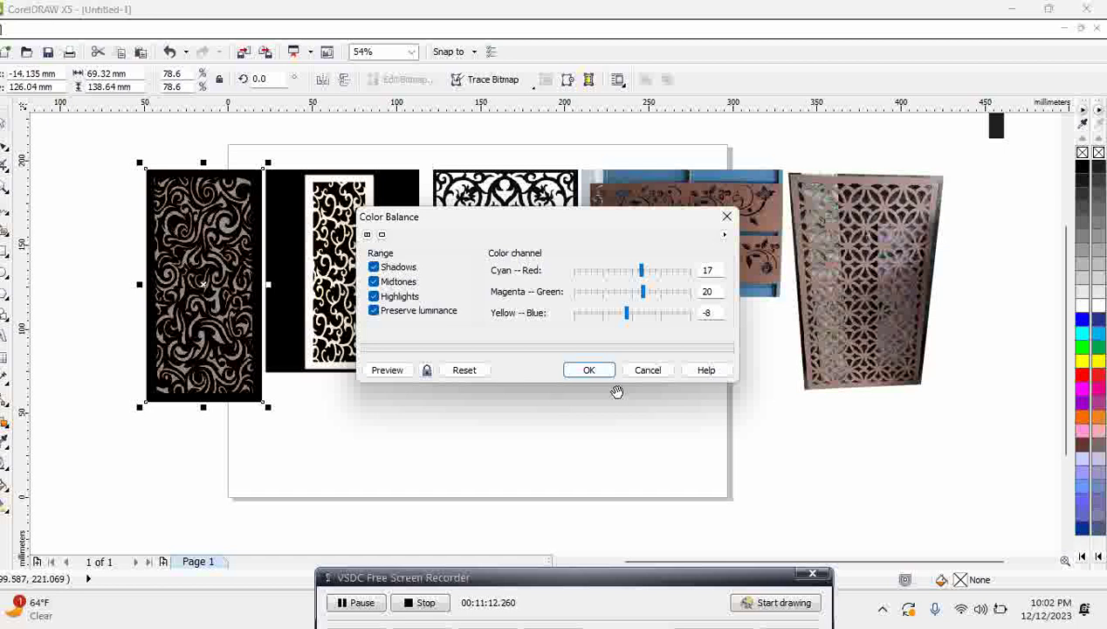
click(596, 372)
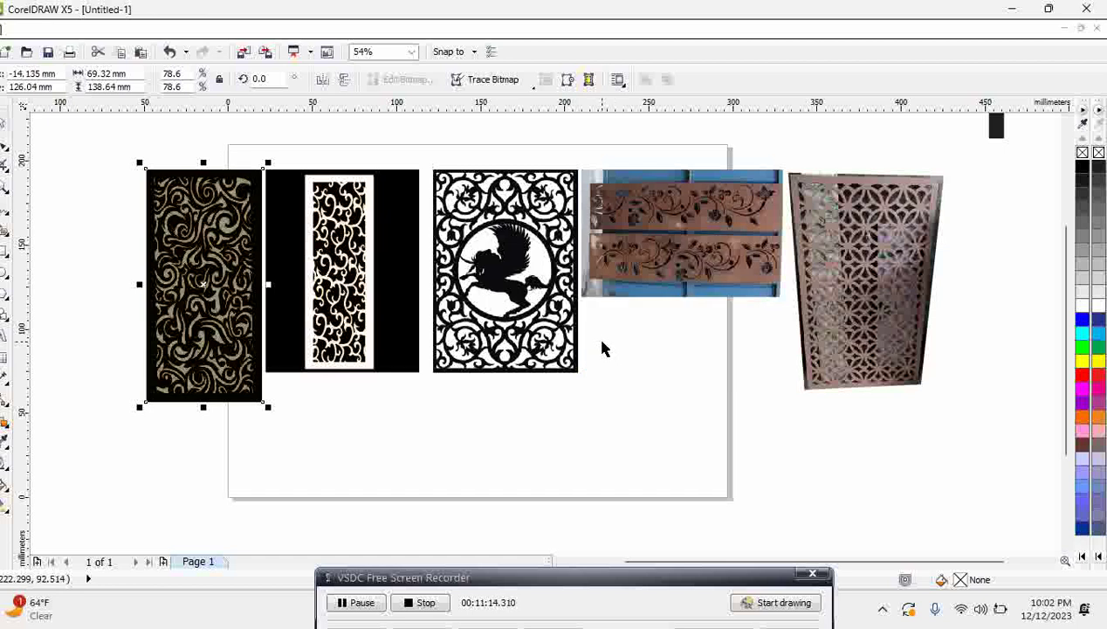
Convert the winged-unicorn panel bitmap to Black and White (1-bit) at a resolution of 300 dpi.
click(454, 218)
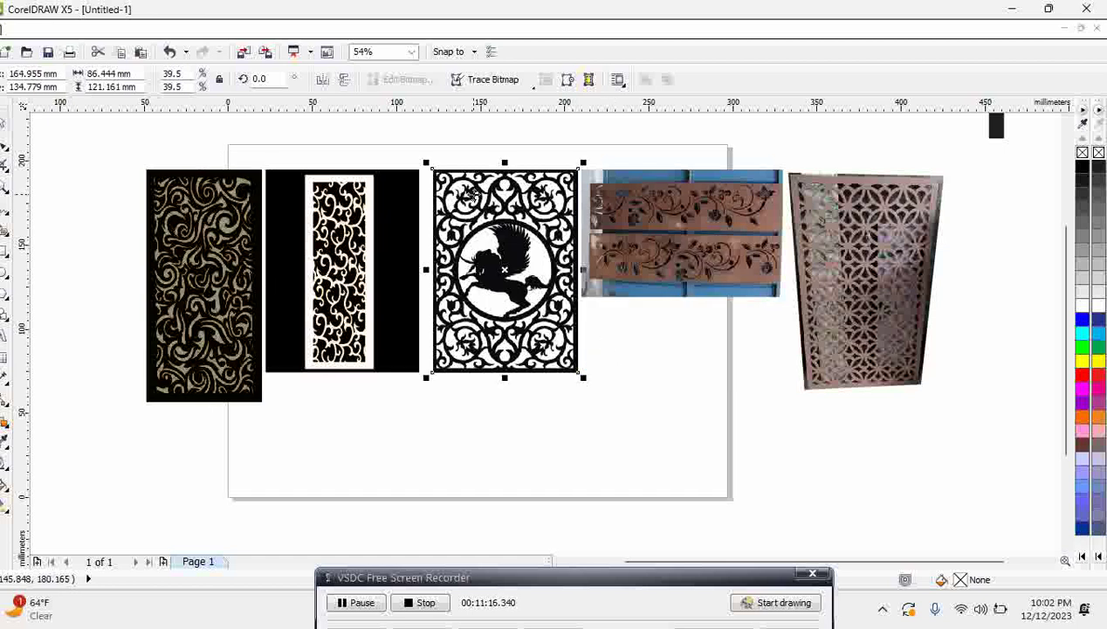
click(276, 29)
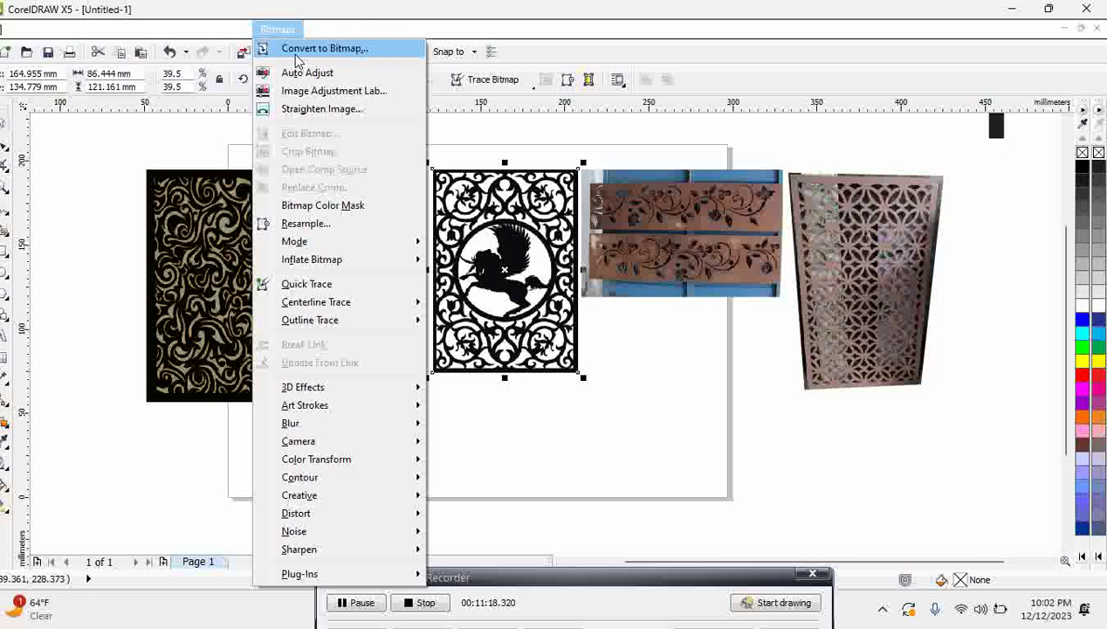
click(301, 49)
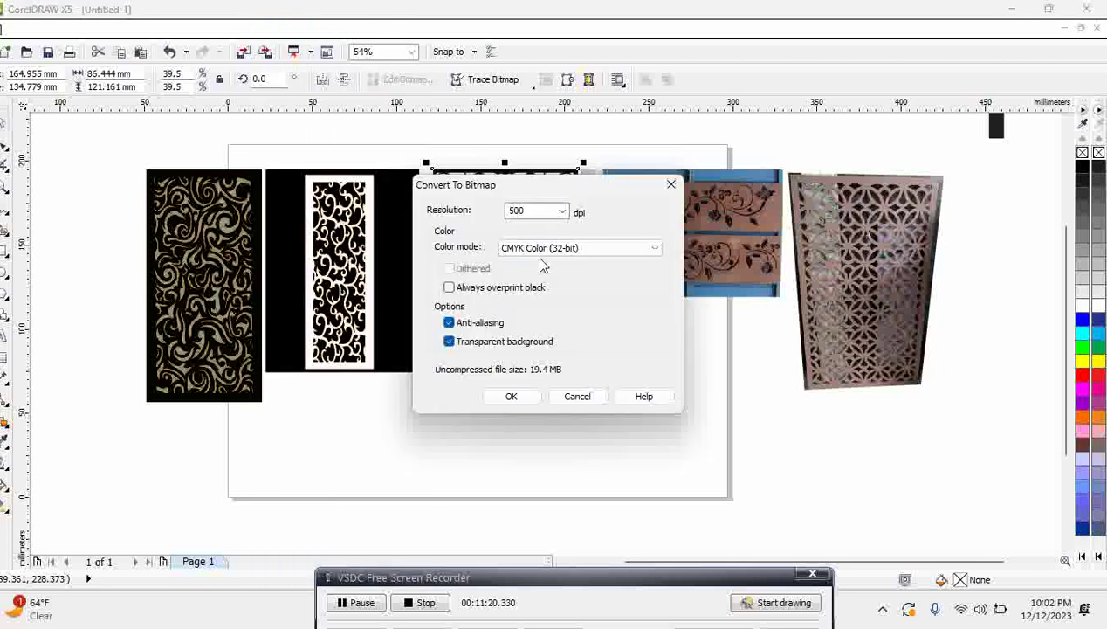
click(541, 248)
click(541, 265)
double_click(517, 210)
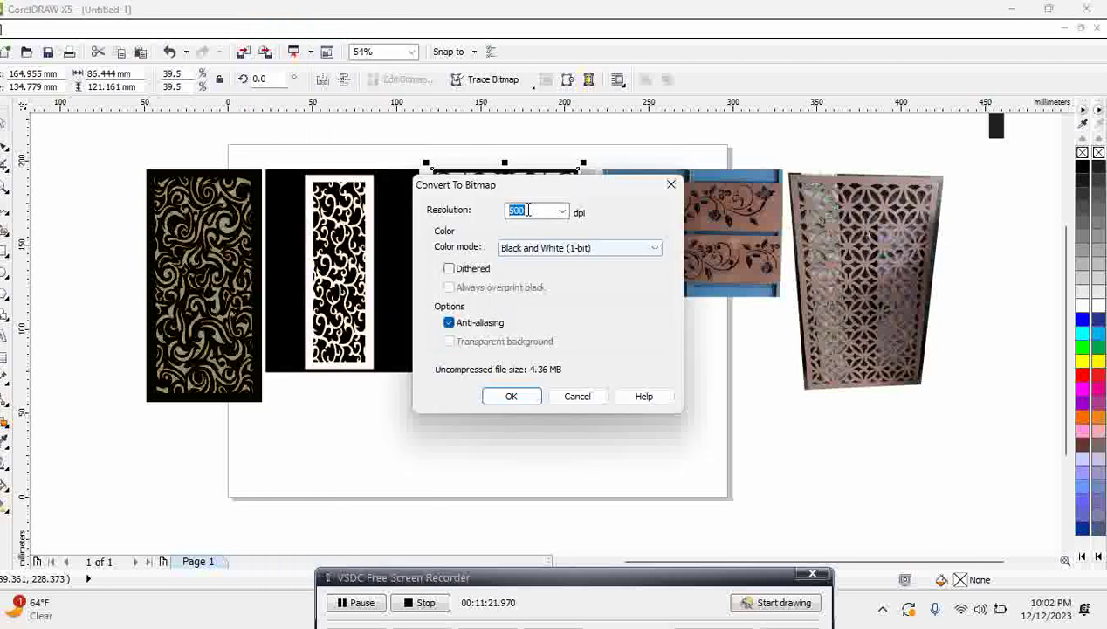
text(300)
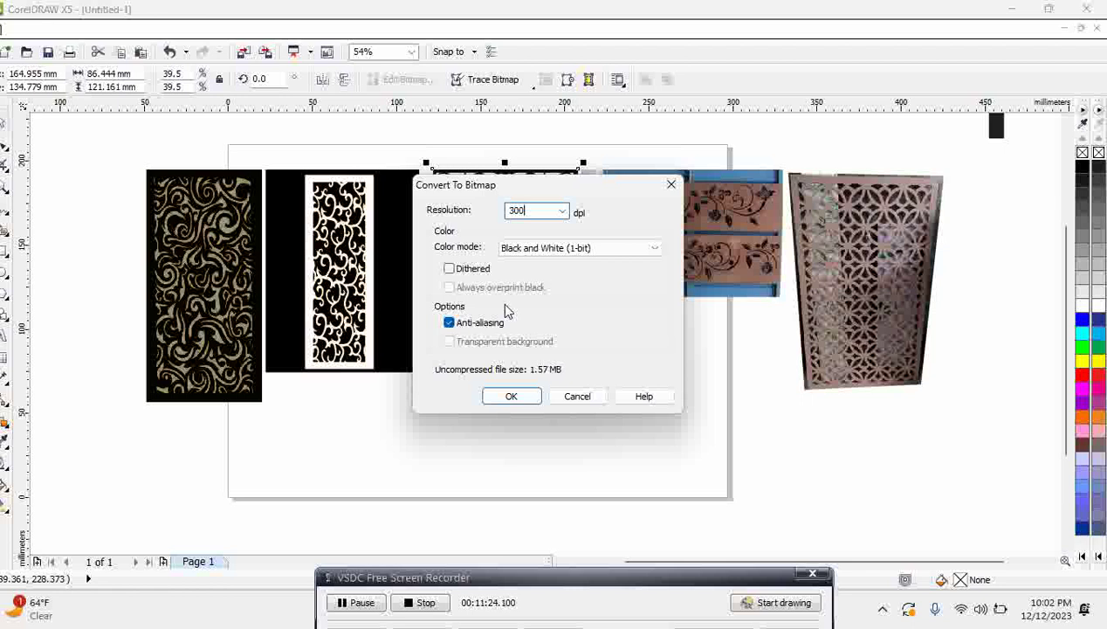
click(511, 395)
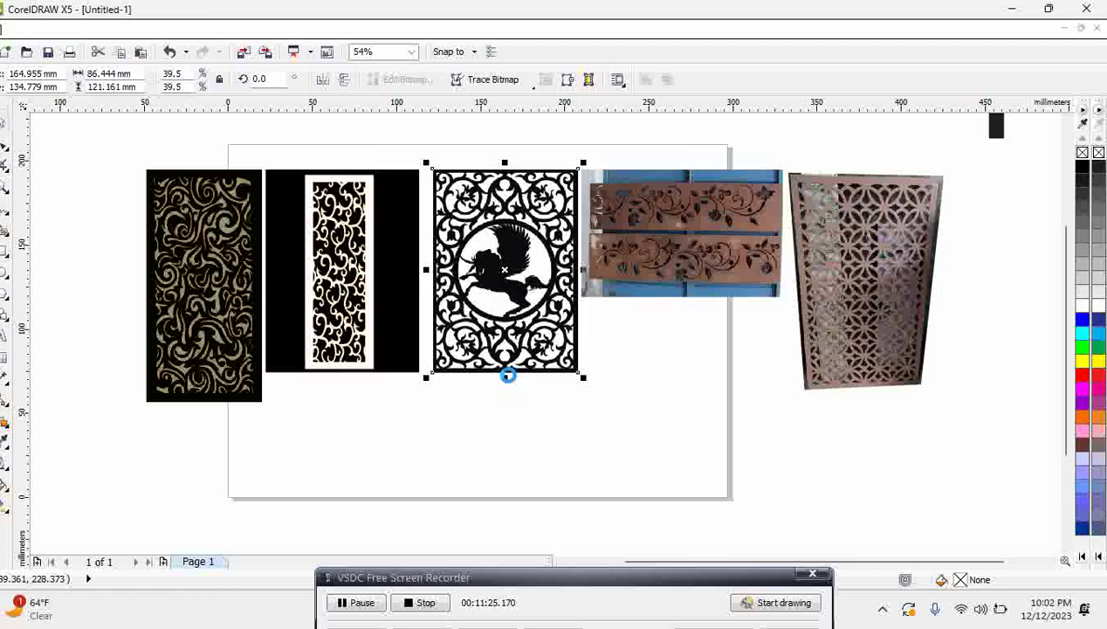
Convert the white-framed panel bitmap to Black and White (1-bit) with the same conversion settings.
click(323, 214)
click(272, 30)
click(334, 47)
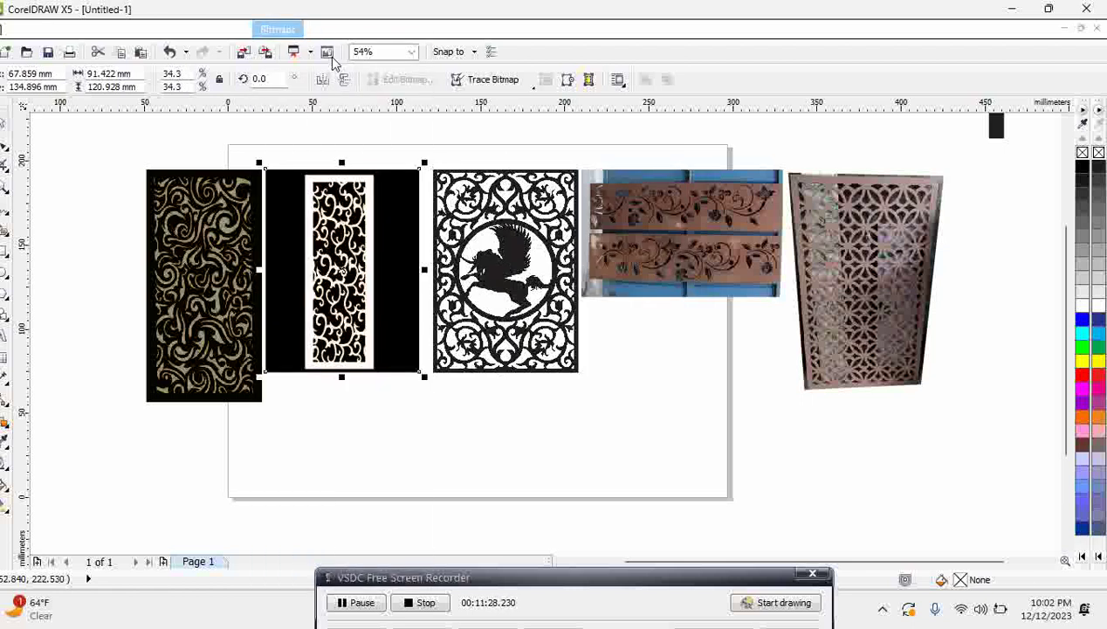
click(511, 396)
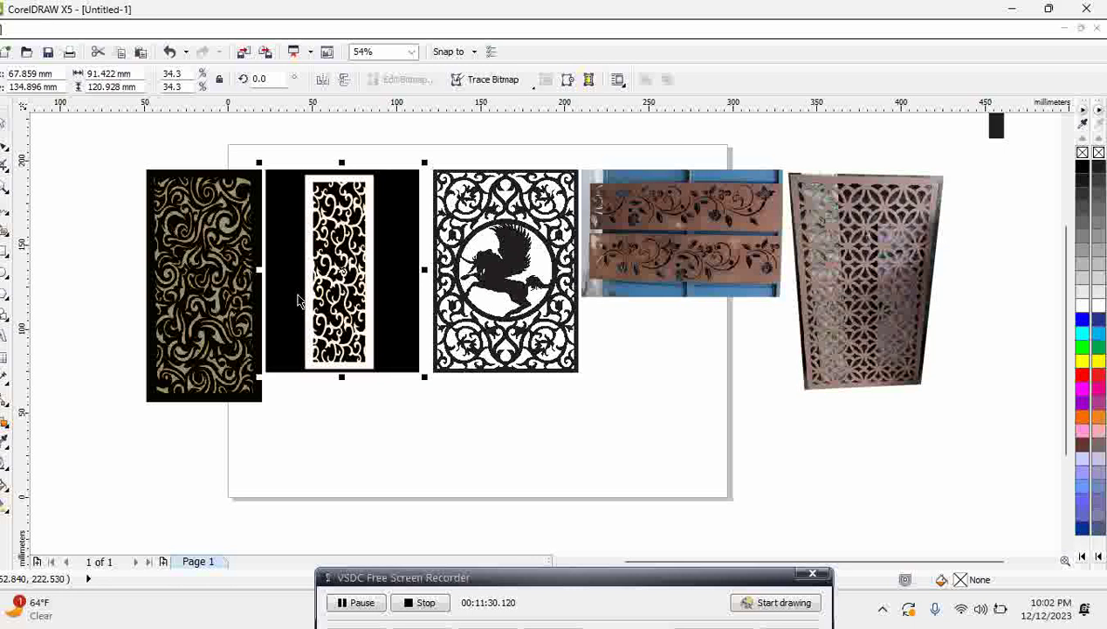
Auto Adjust the swirl-pattern bitmap and convert it to Black and White (1-bit) at 300 dpi.
click(199, 213)
click(272, 30)
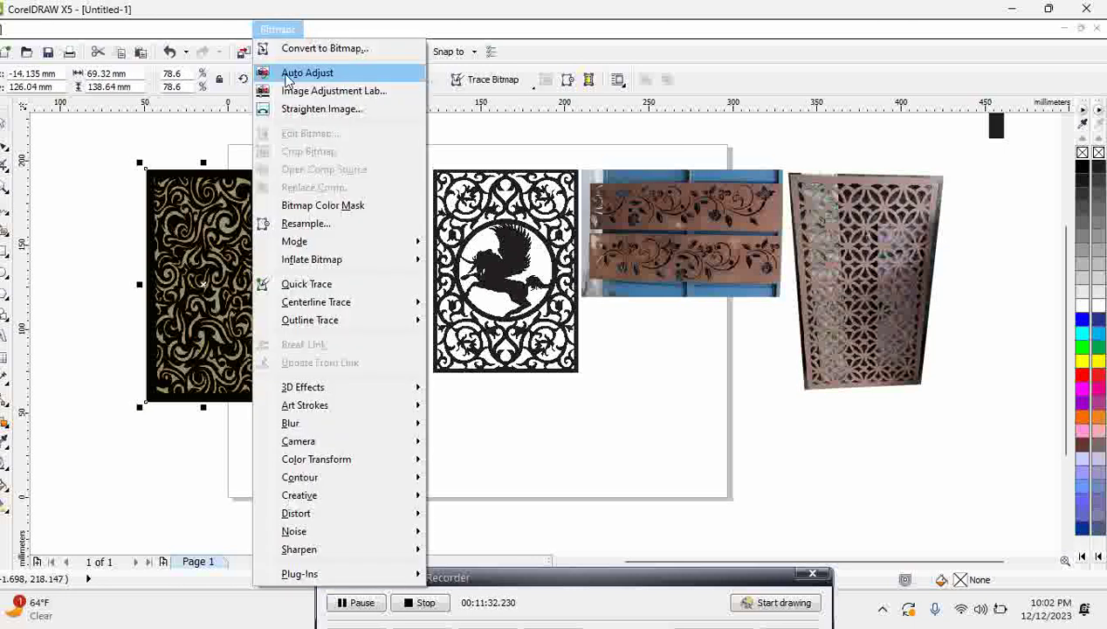
click(321, 76)
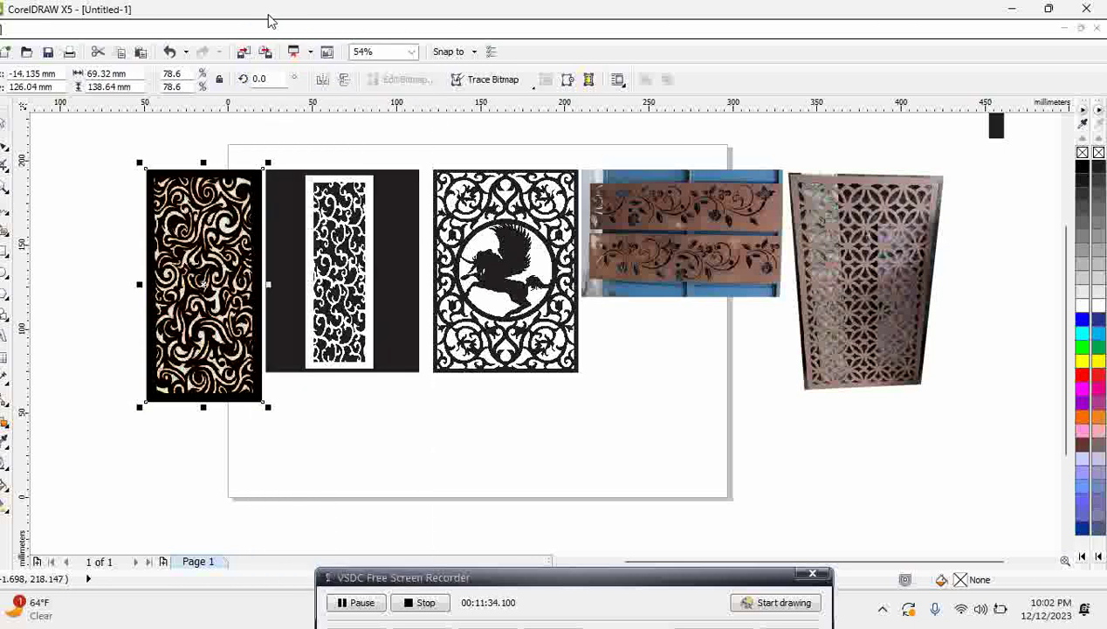
click(272, 29)
click(297, 45)
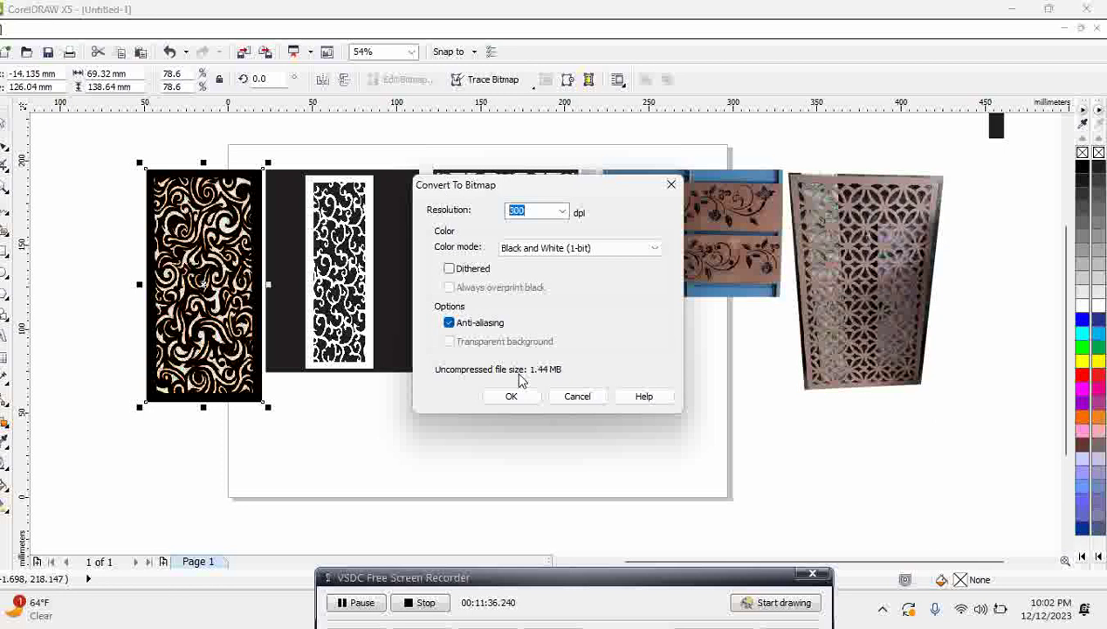
click(537, 400)
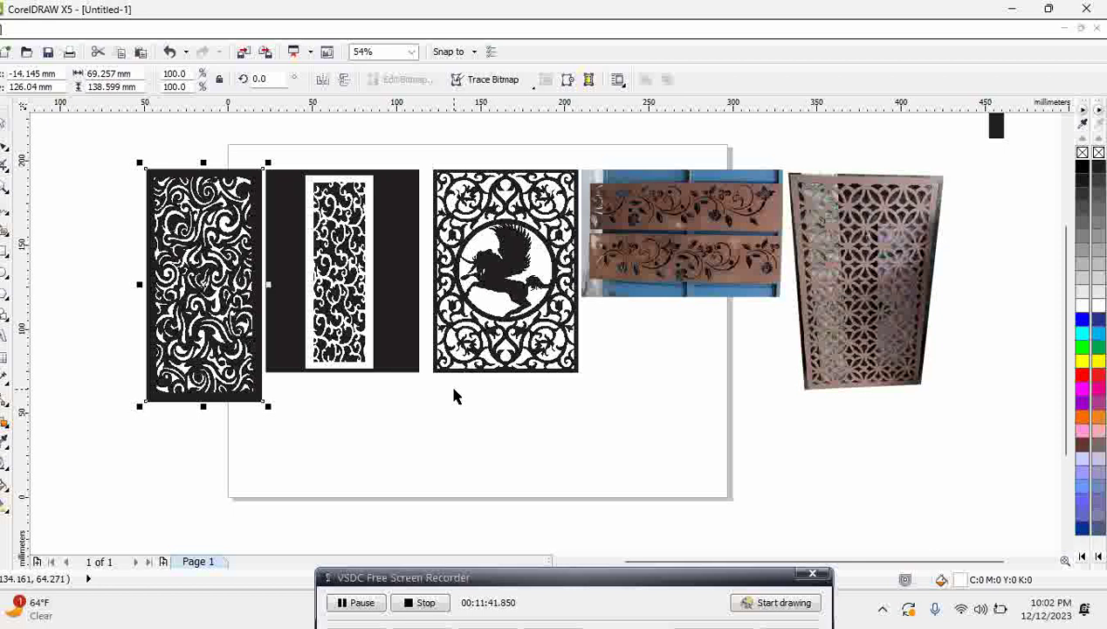
Start a High Quality Image outline trace of the black and white swirl-pattern bitmap.
key(z)
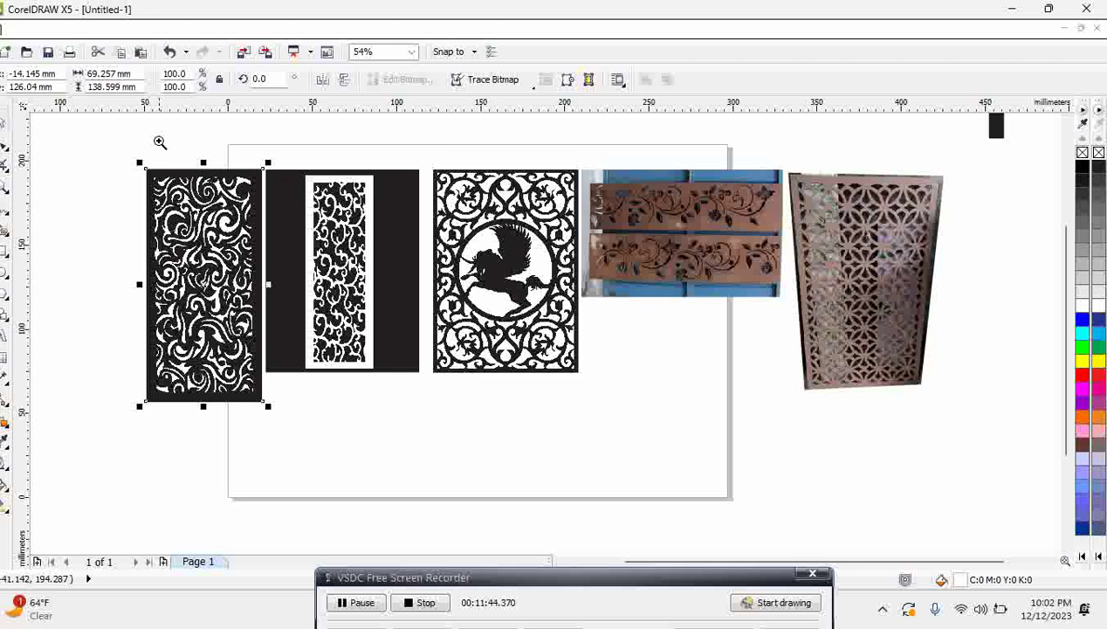
drag(184, 150, 397, 255)
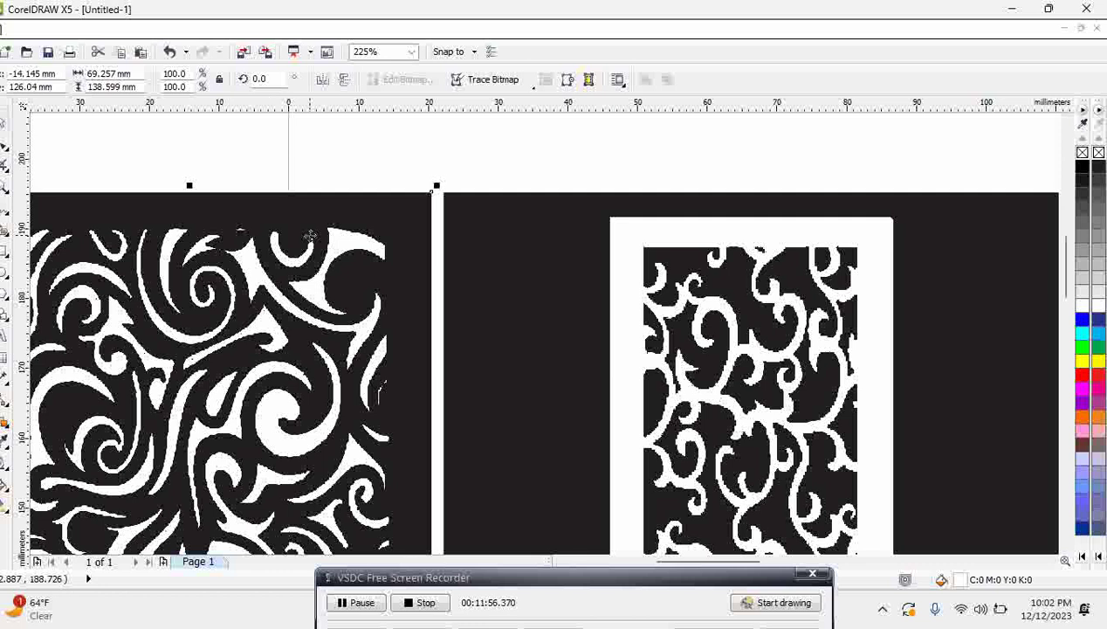
click(279, 30)
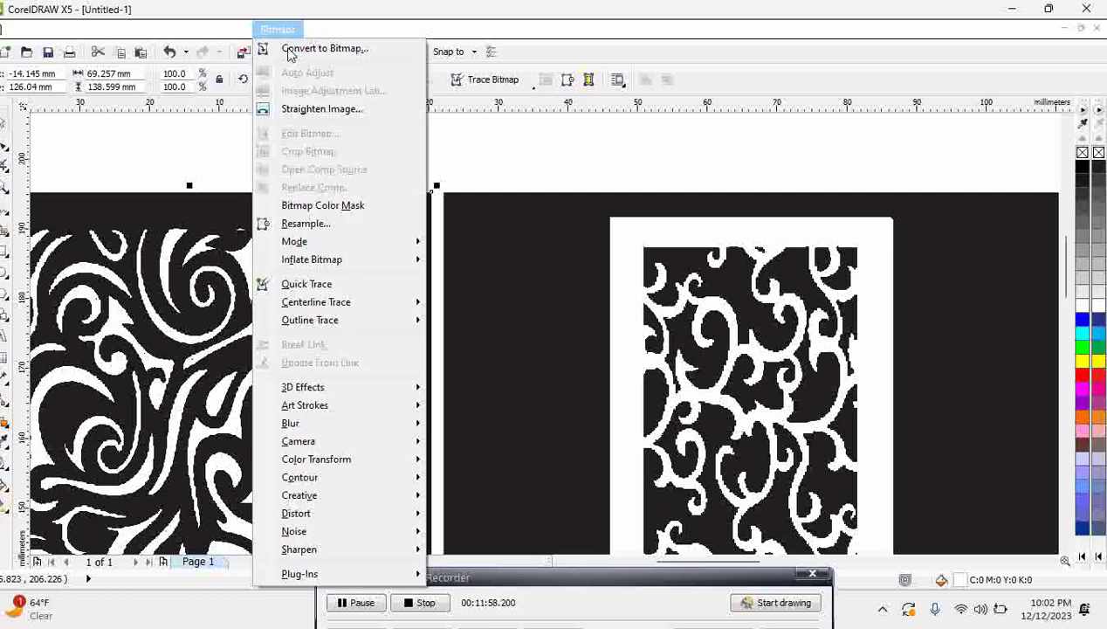
click(474, 81)
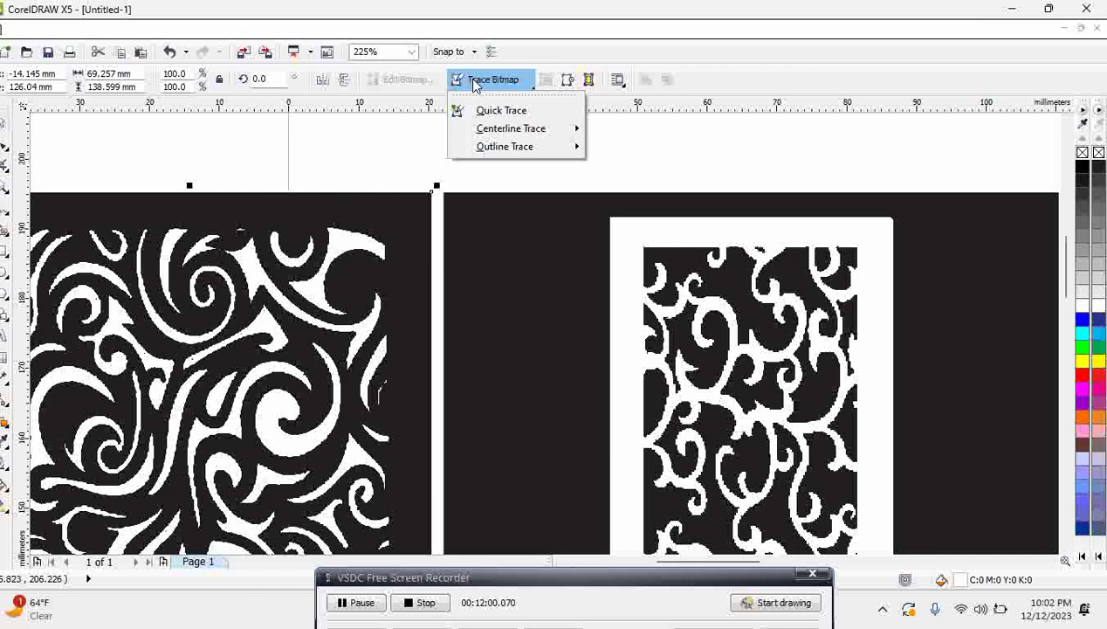
mouse_move(504, 147)
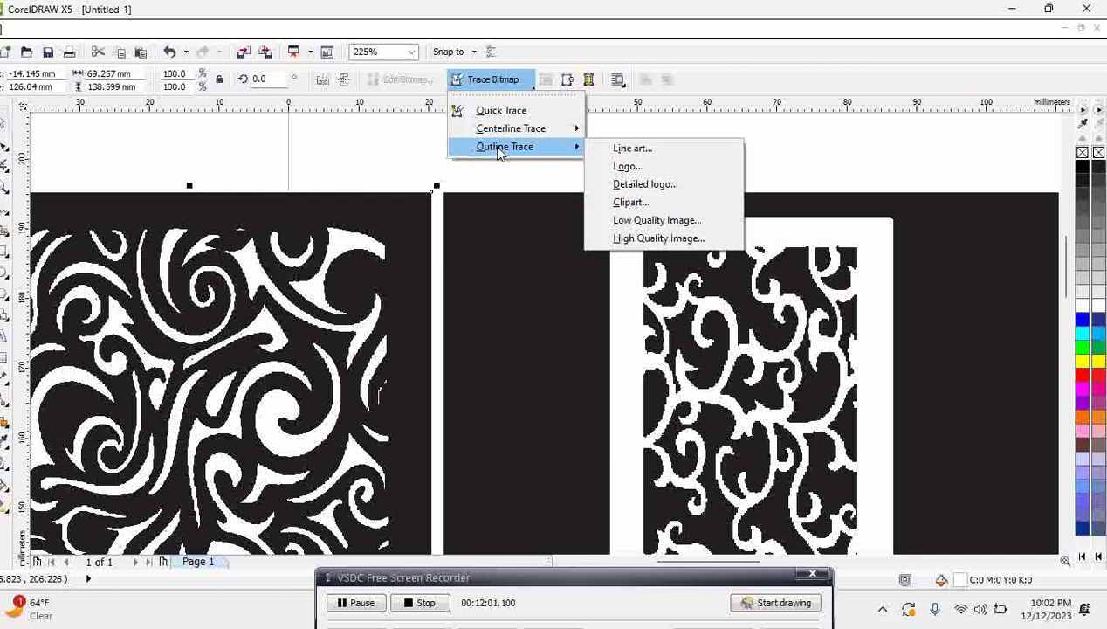
right_click(659, 249)
click(659, 239)
click(494, 338)
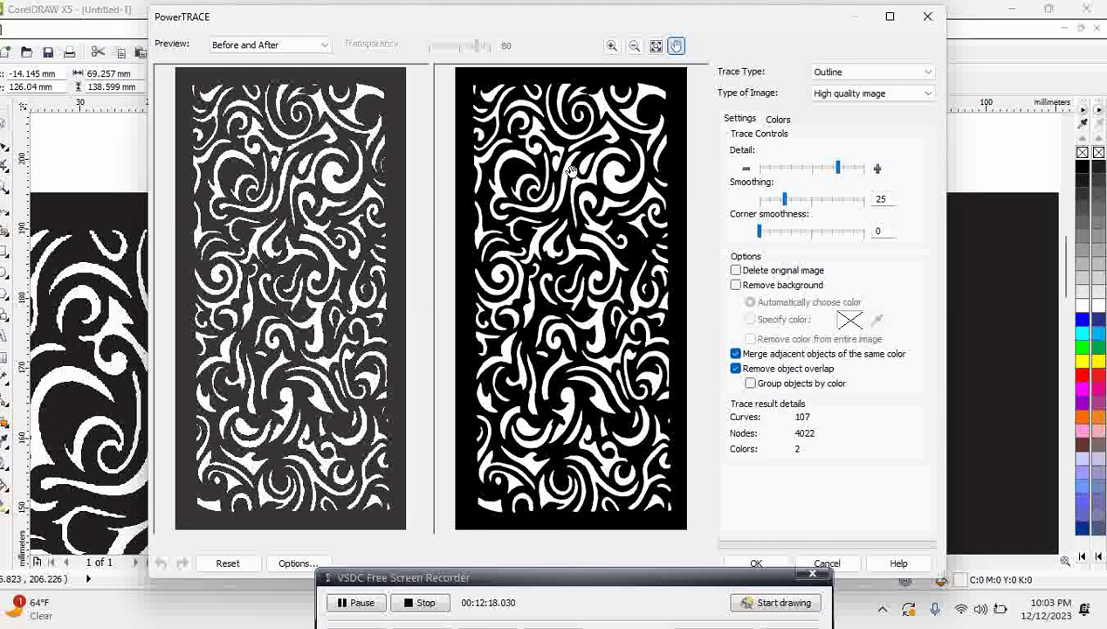
Compare the traced swirl edges with the original up close, set Smoothing to 38 and raise Detail slightly.
click(612, 45)
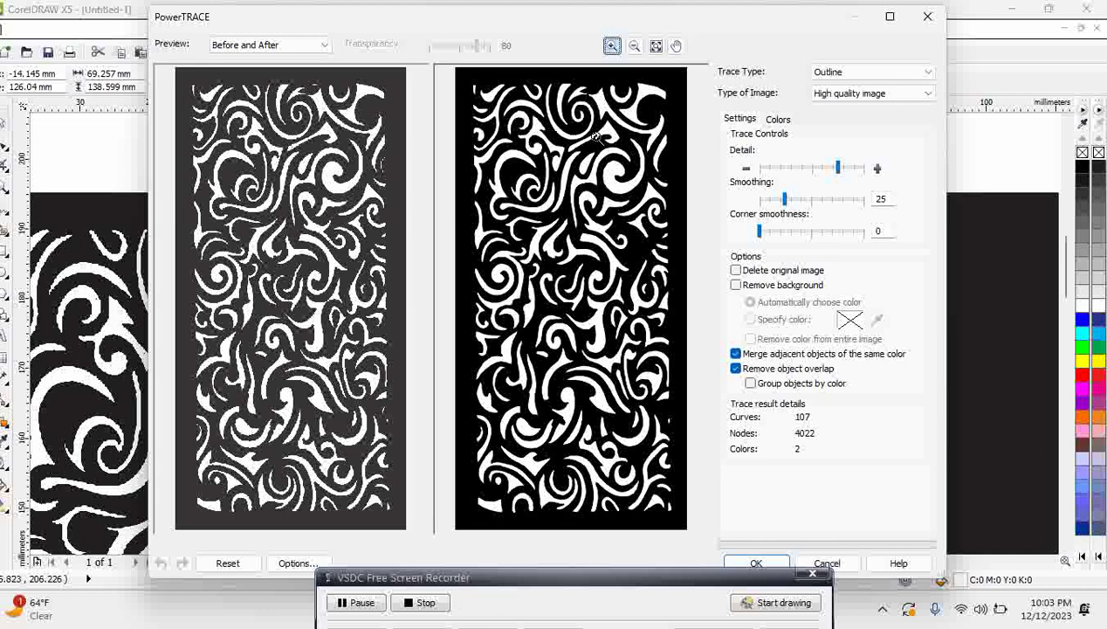
click(593, 138)
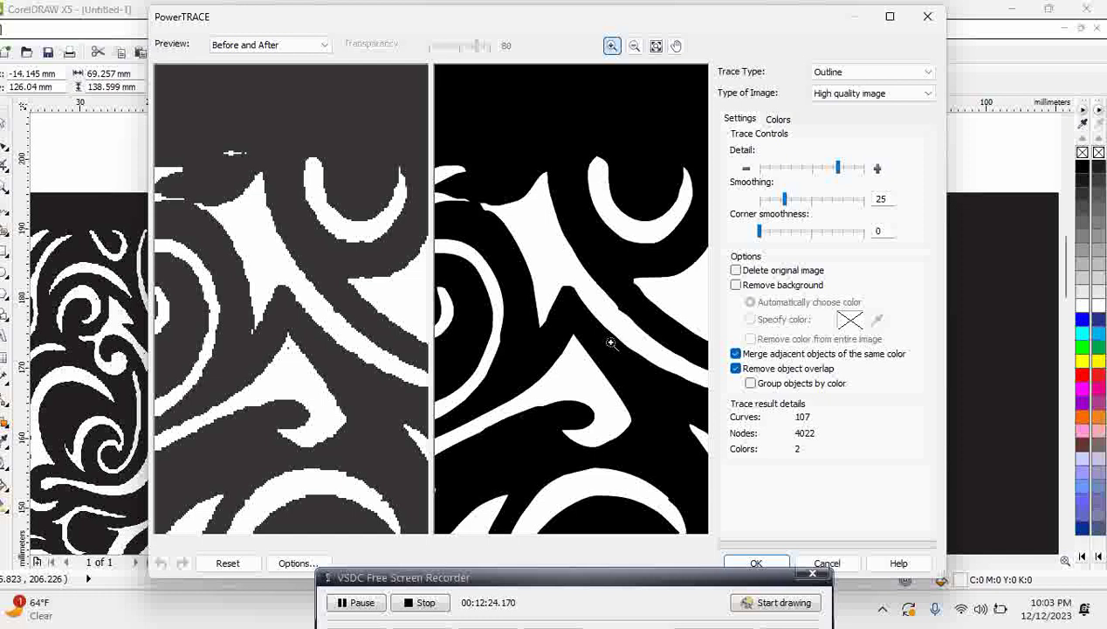
click(611, 343)
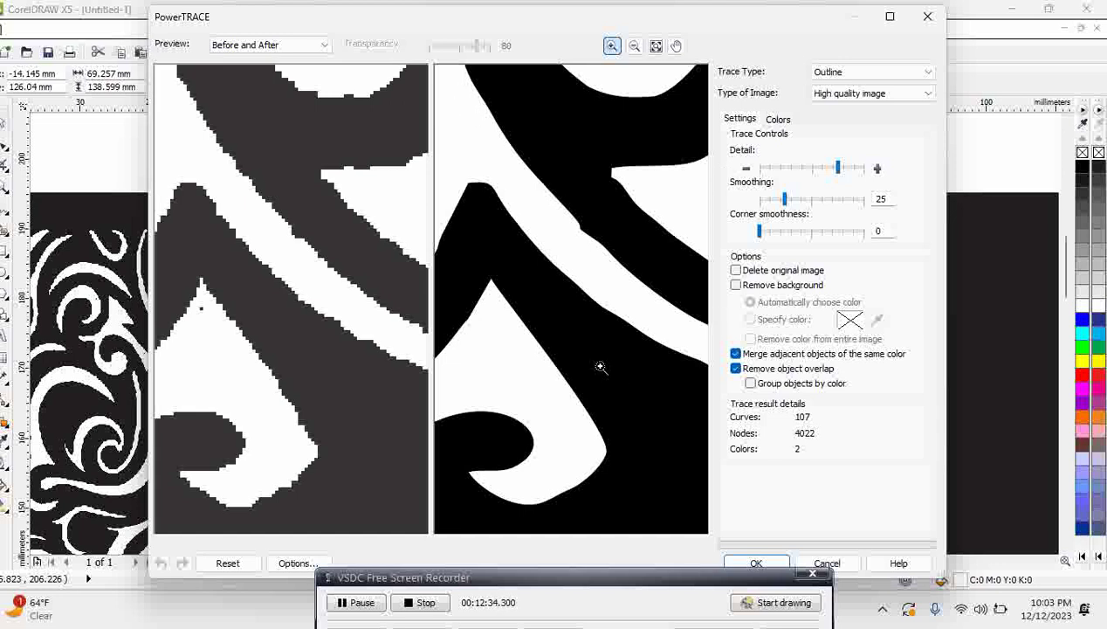
scroll(600, 367, down, 5)
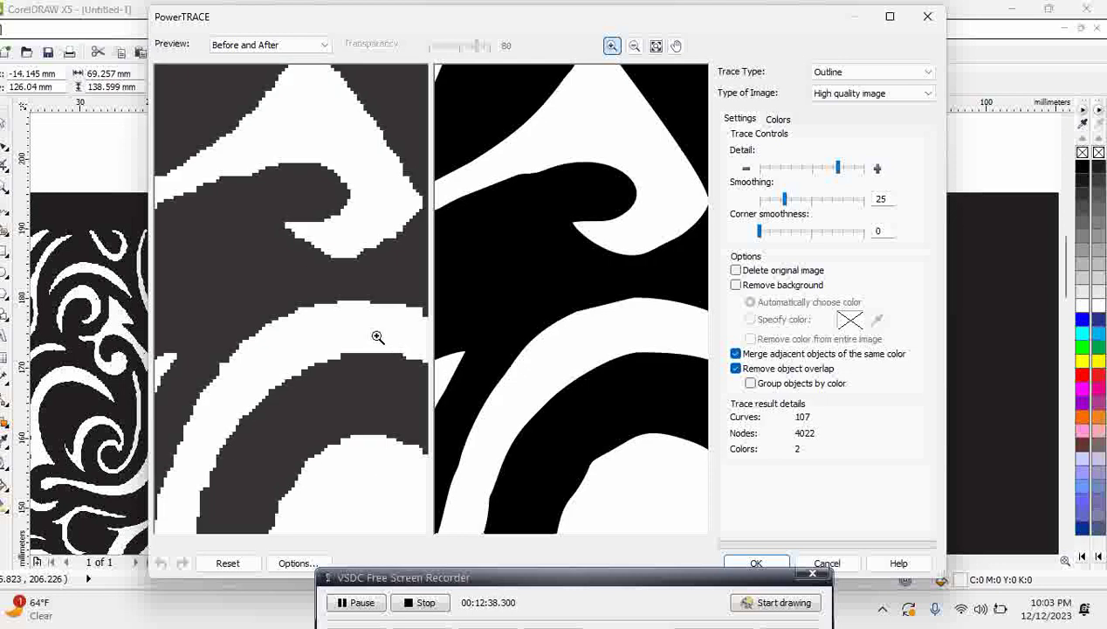
scroll(549, 168, down, 2)
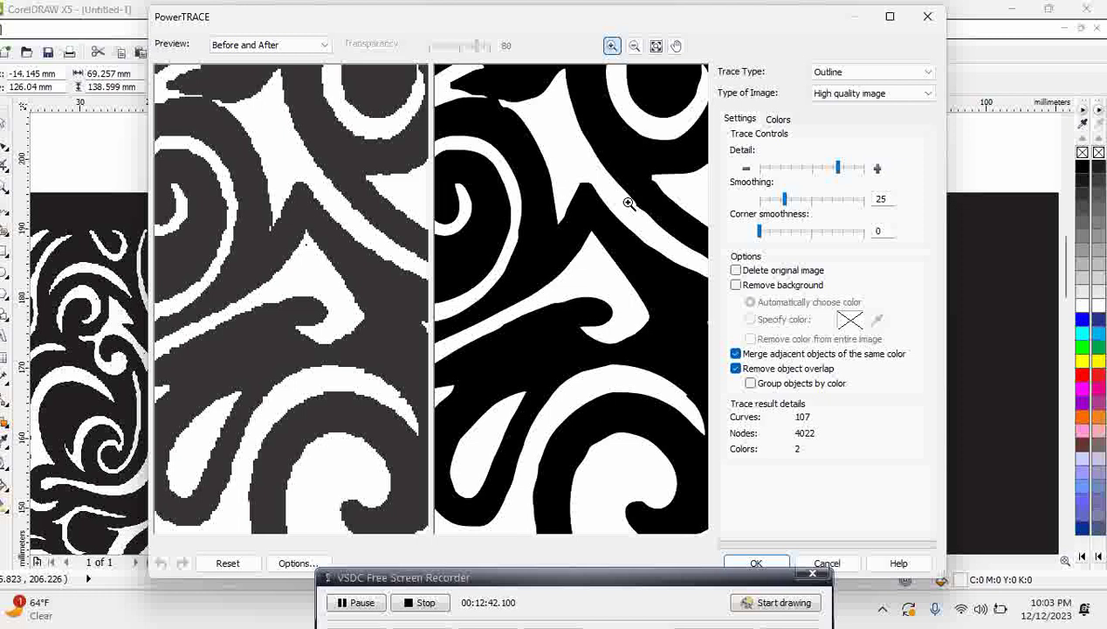
click(802, 202)
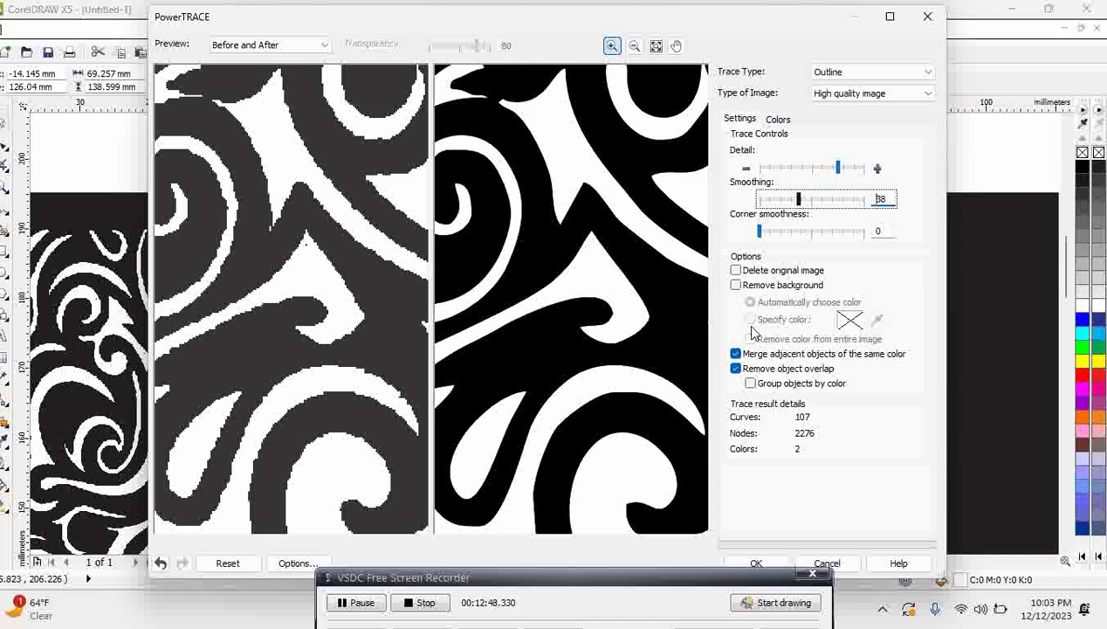
click(852, 168)
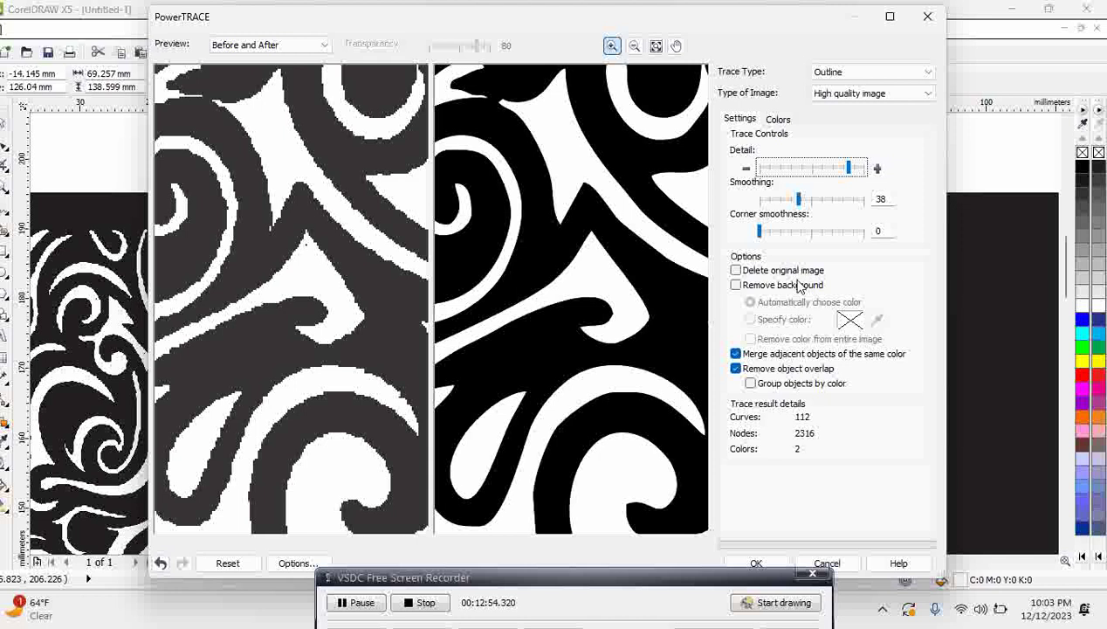
Try trace Smoothing values of 48, 43 and 35, set it to 42 and complete the swirl-pattern trace.
click(812, 200)
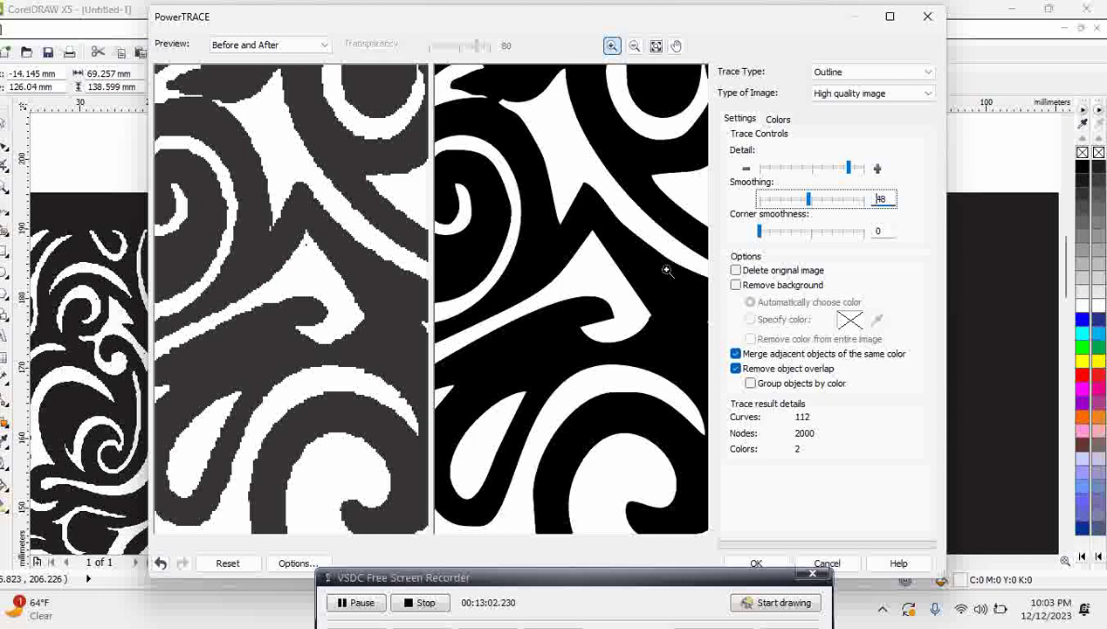
drag(815, 205, 807, 200)
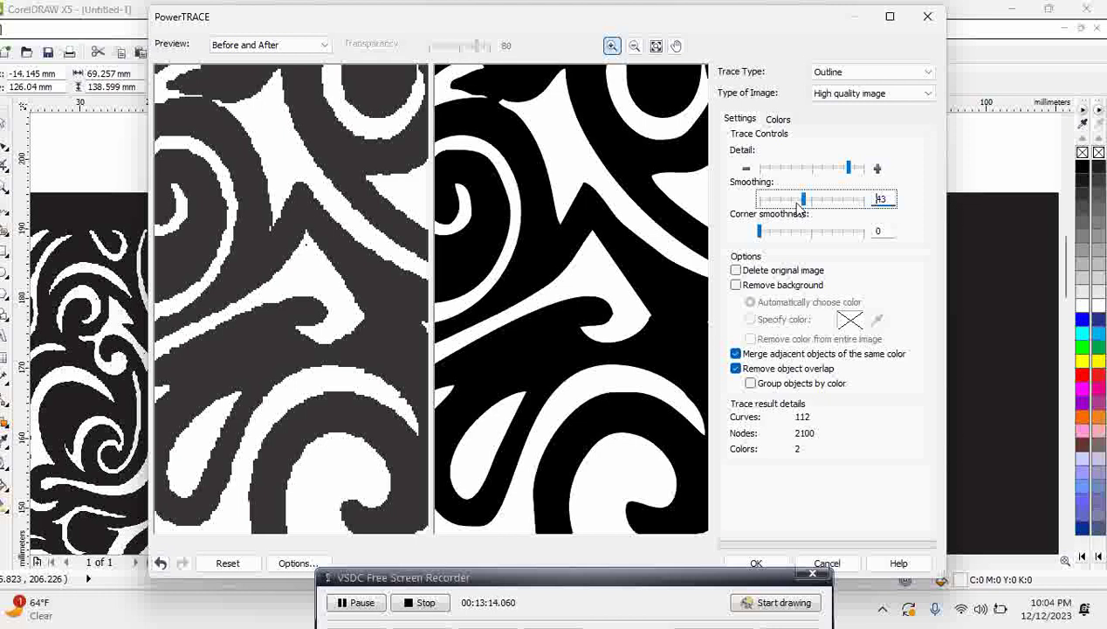
drag(802, 200, 795, 199)
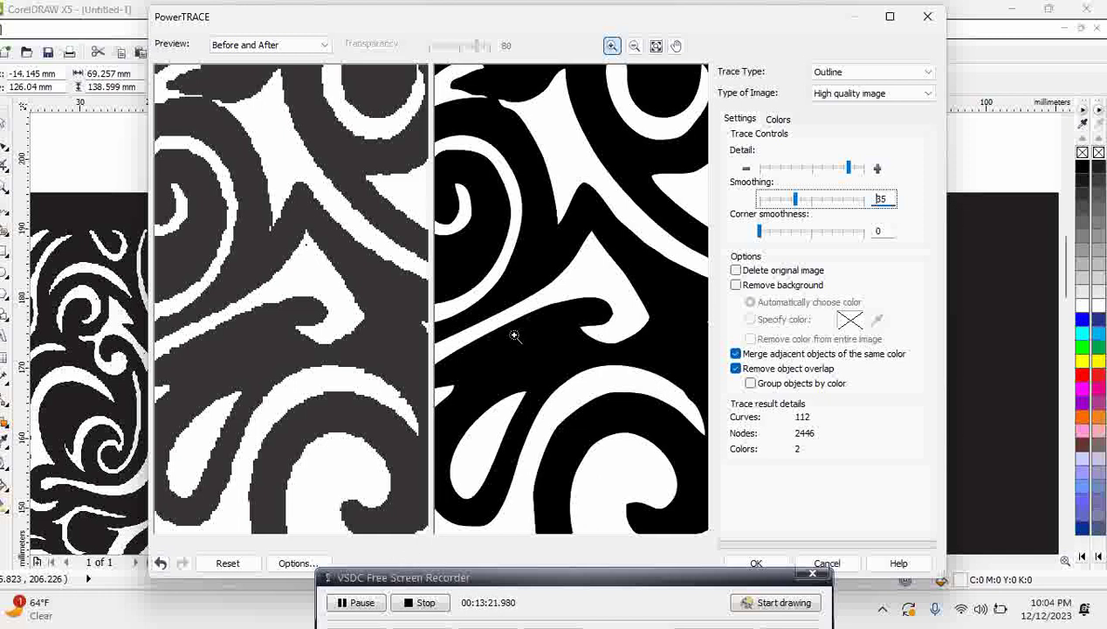
drag(795, 199, 803, 199)
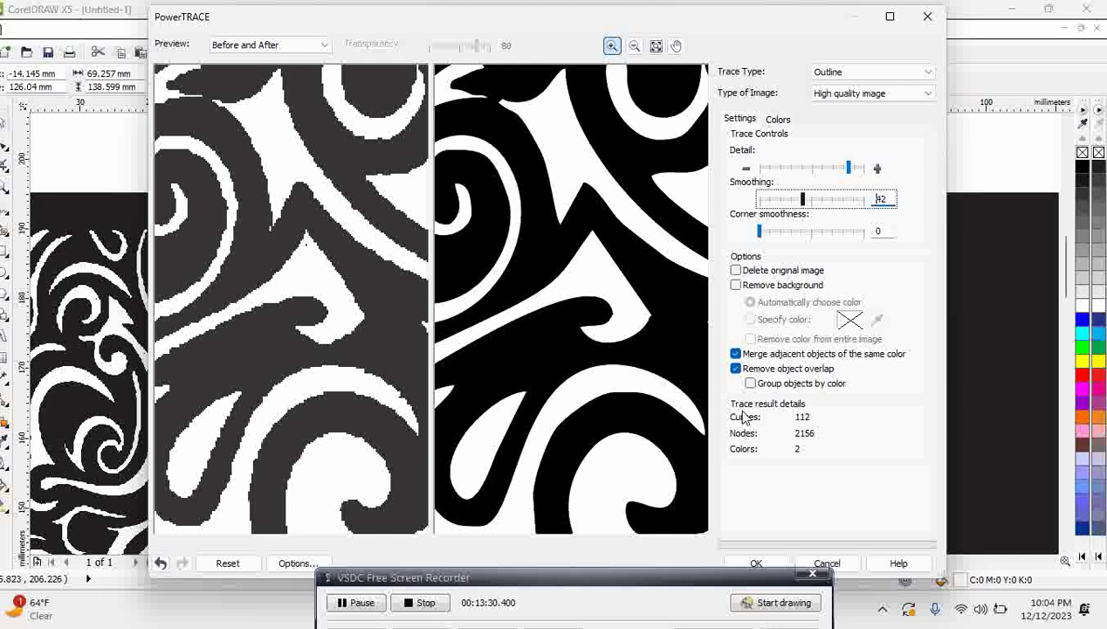
click(746, 564)
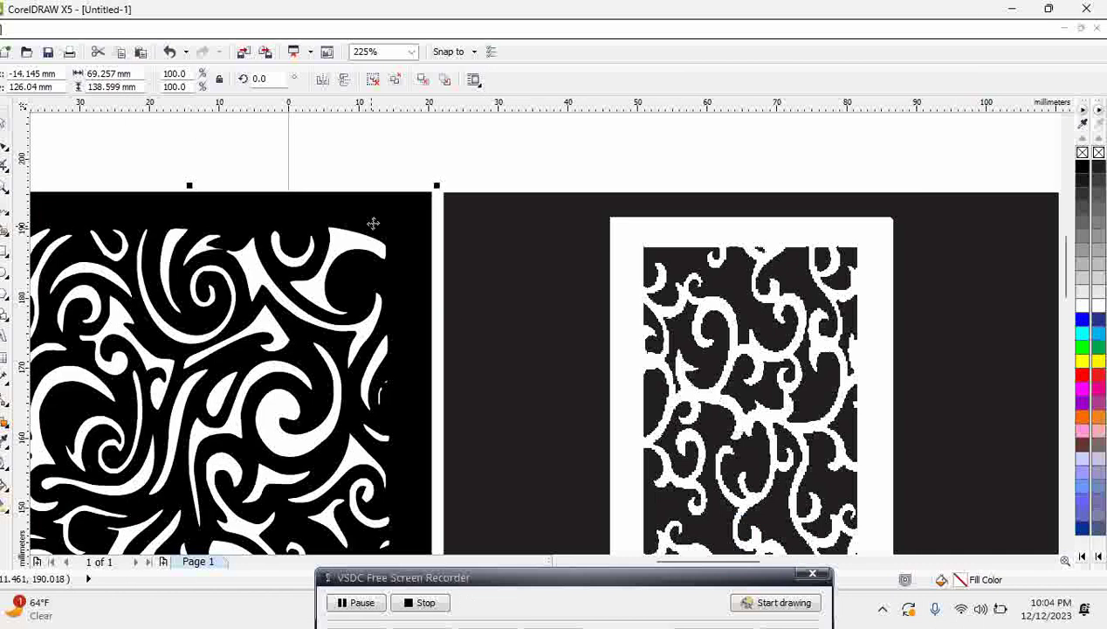
Move the traced swirl panel off its source bitmap into the empty space to the left and deselect it.
scroll(370, 223, down, 2)
mouse_move(349, 314)
mouse_down()
mouse_move(143, 302)
mouse_move(196, 322)
mouse_up()
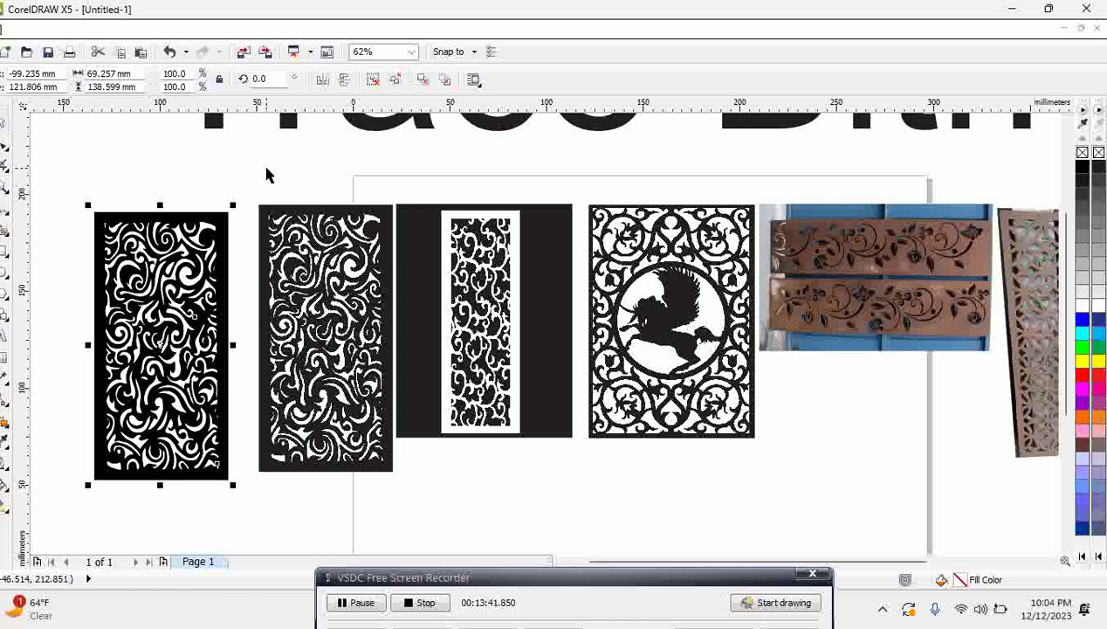
click(223, 207)
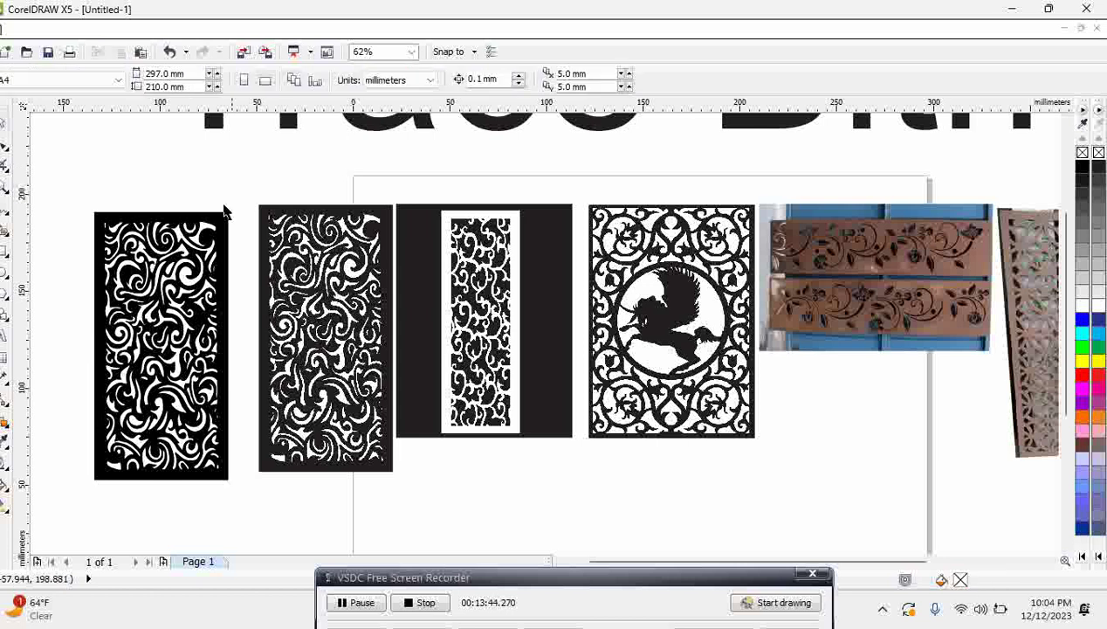
Remove the fill from the traced panel's black curve and give it a Hairline outline.
click(212, 223)
key(space)
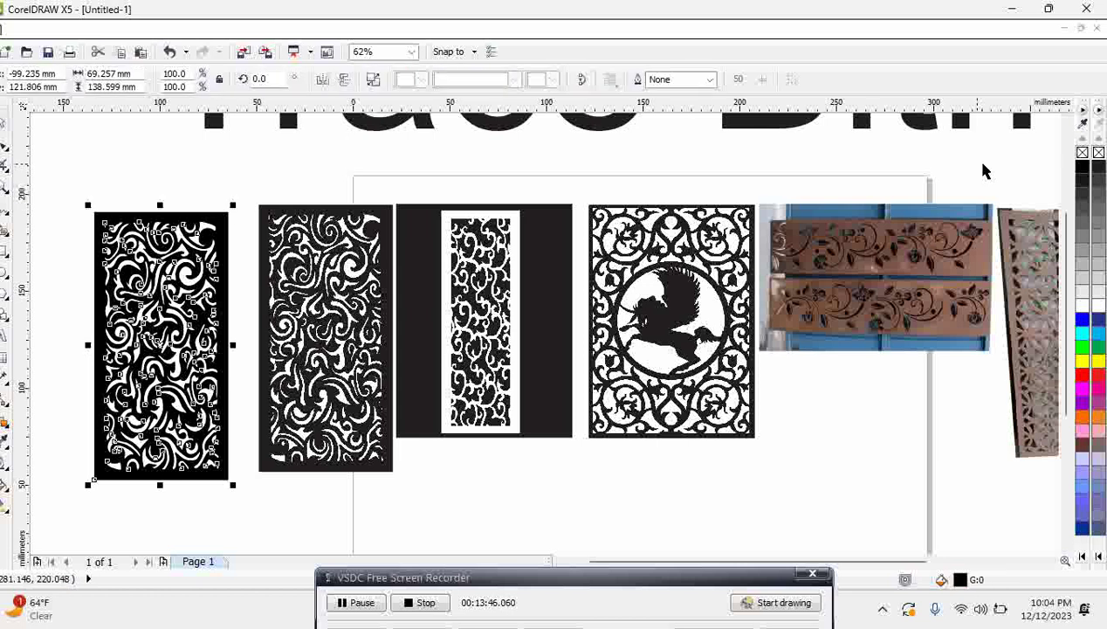
click(1082, 152)
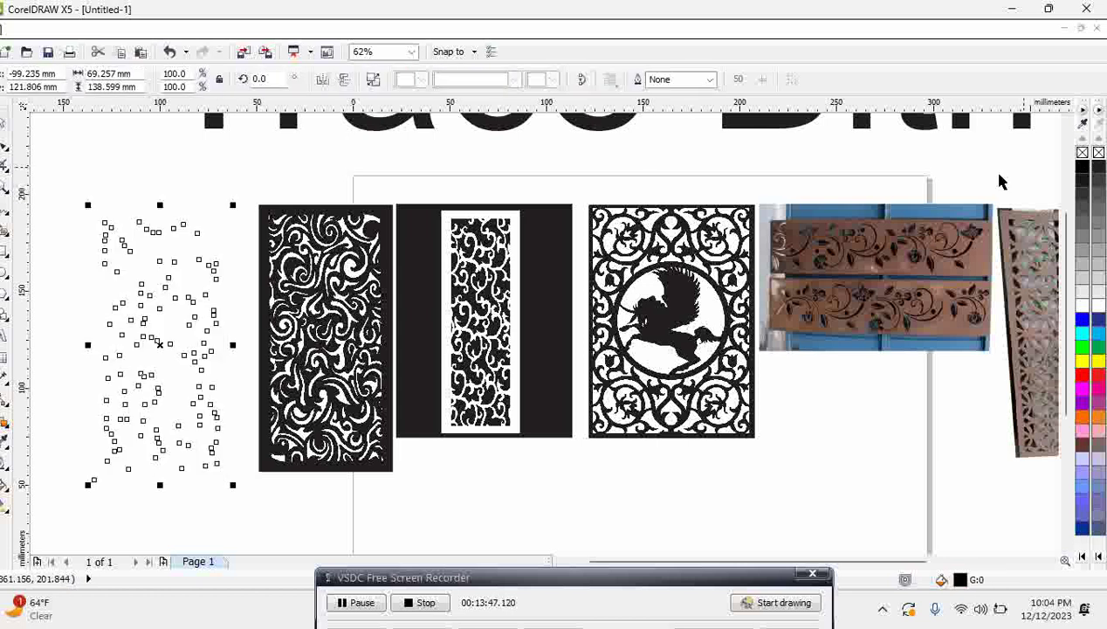
click(712, 81)
click(662, 104)
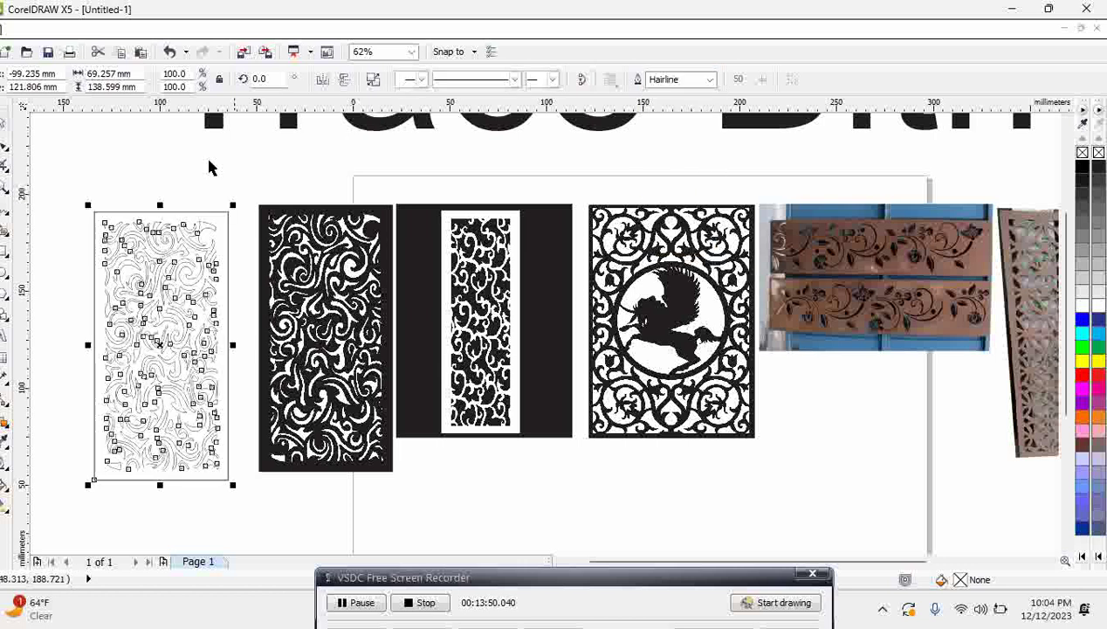
Try deleting the middle nodes along both sides of the slender leaf beside the large spiral at the traced panel's top.
click(210, 168)
click(178, 264)
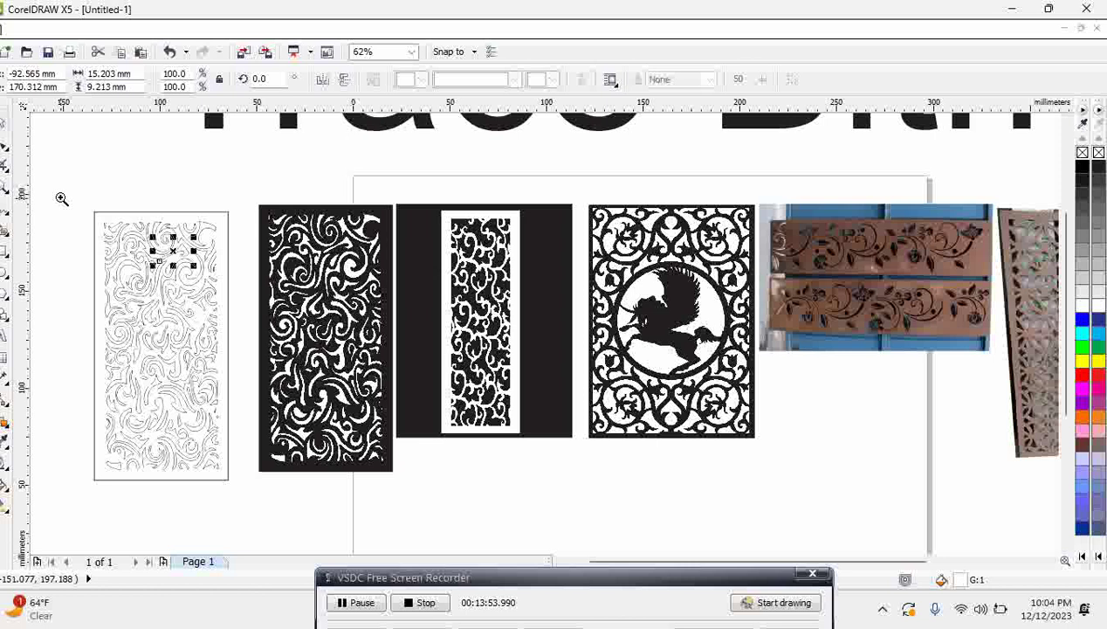
mouse_move(67, 196)
mouse_down()
mouse_move(244, 306)
mouse_move(263, 332)
mouse_up()
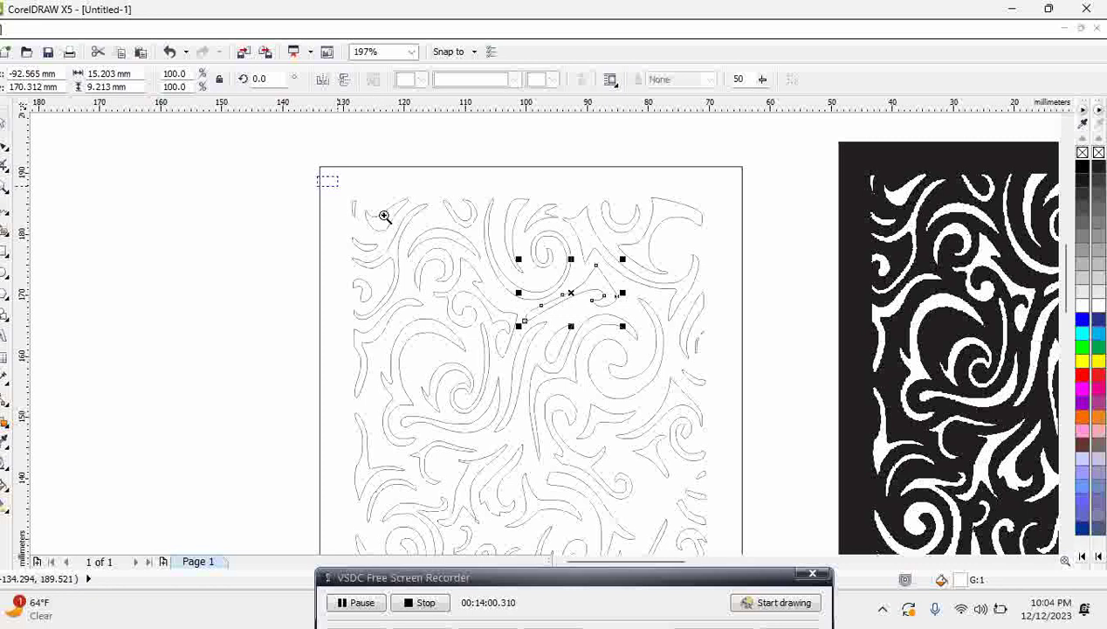
click(525, 282)
click(6, 144)
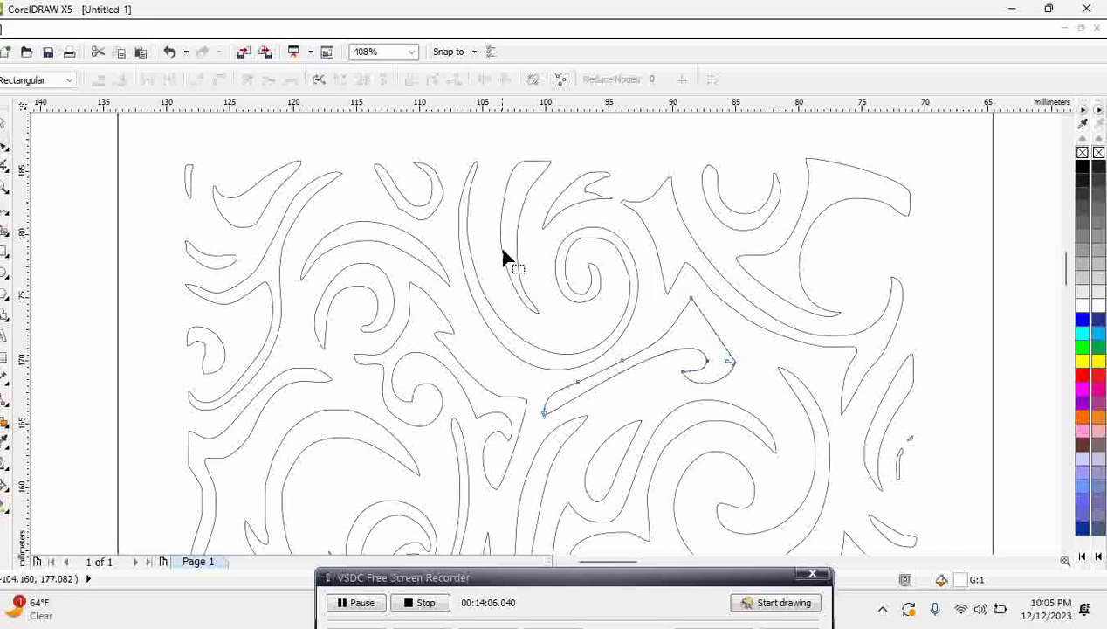
click(504, 220)
drag(488, 187, 531, 257)
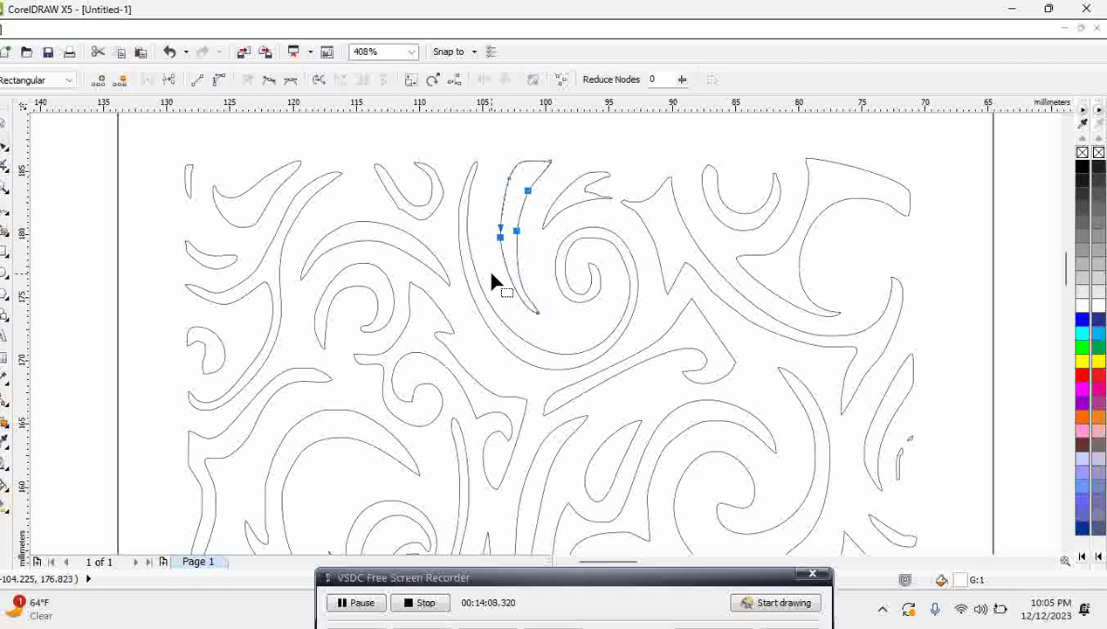
key(Delete)
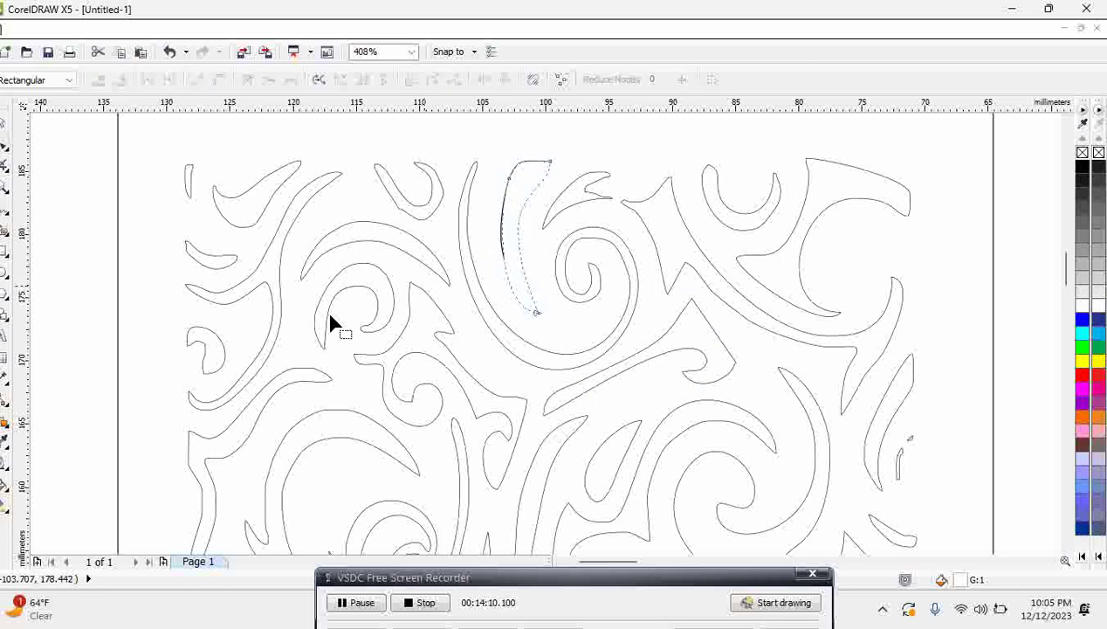
Try moving the node-edited leaf piece slightly to the right, and undo the move and the node deletion.
key(space)
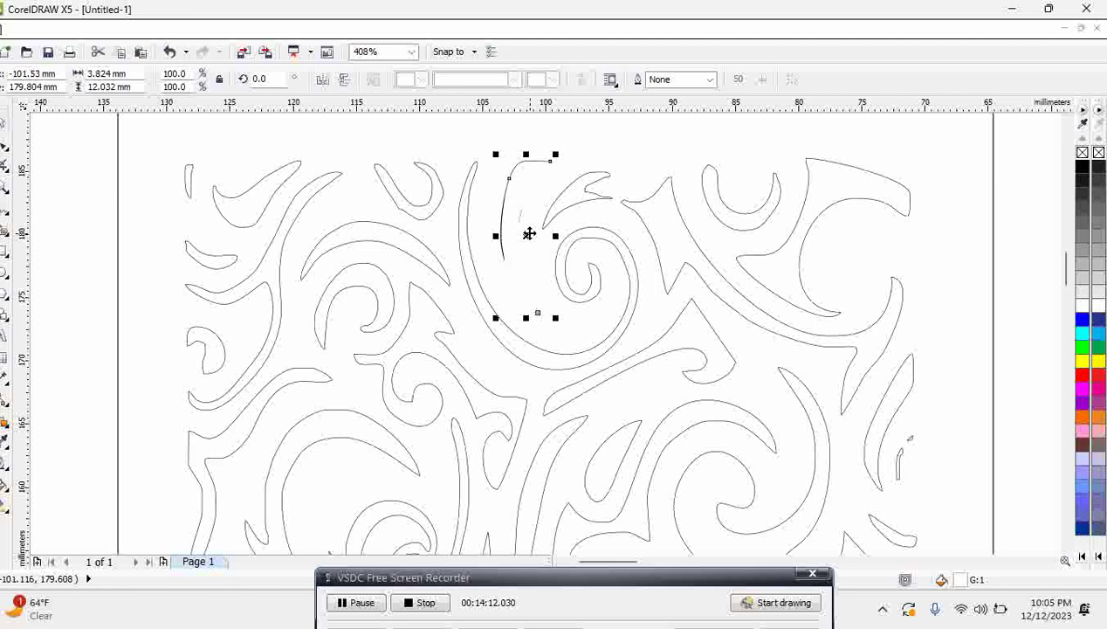
drag(529, 232, 560, 235)
key(ctrl+z)
key(ctrl+z)
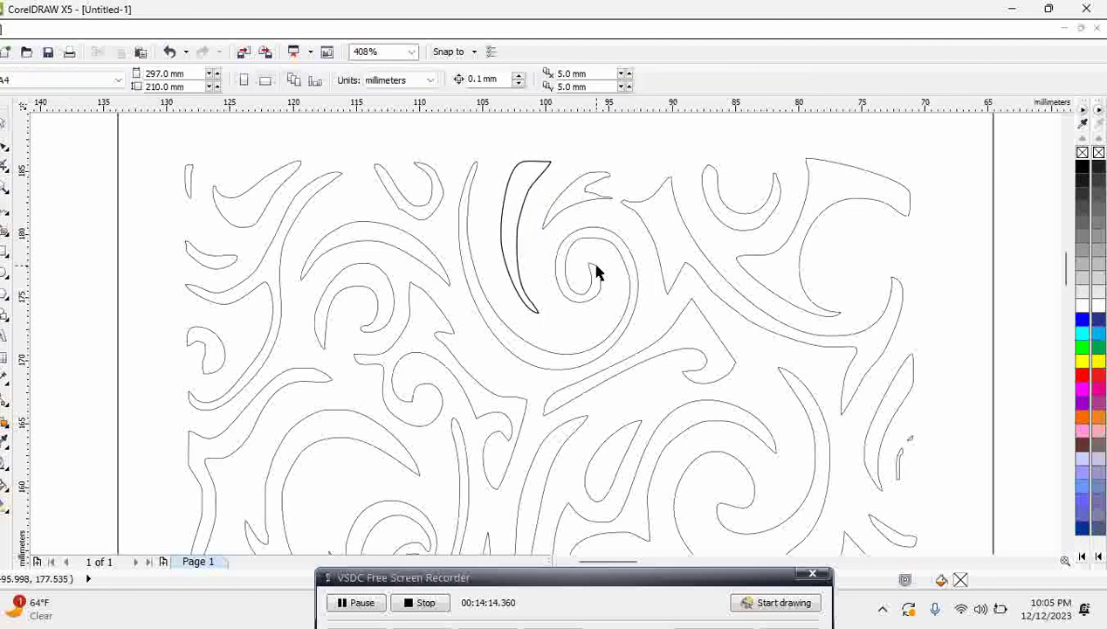
Move the hairline outline curve off the stray white trace shapes and up over the heading text.
click(517, 234)
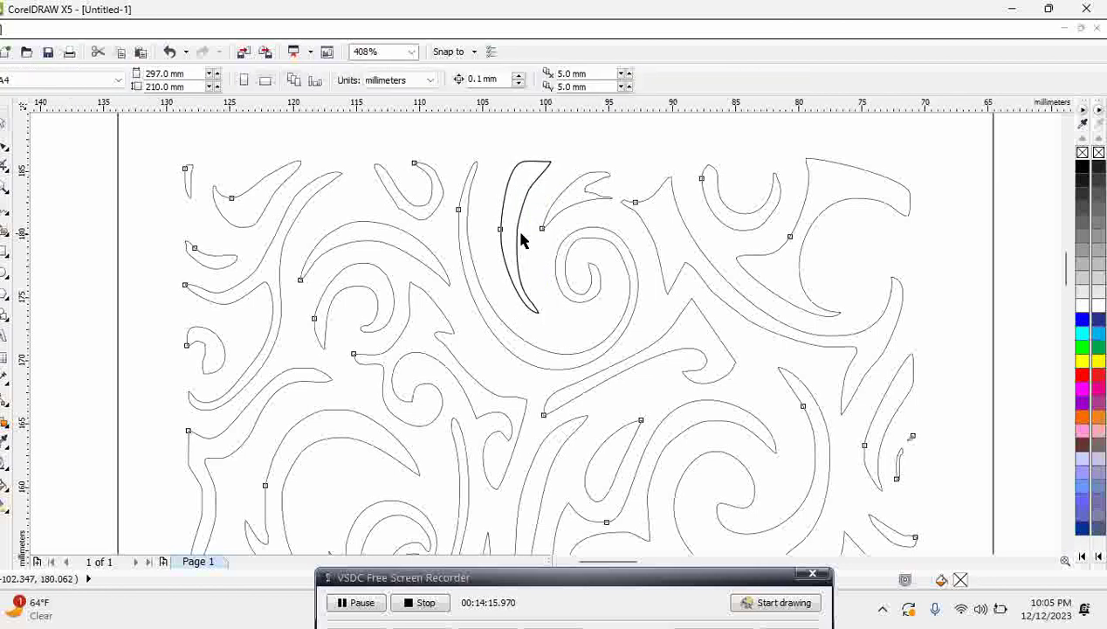
drag(535, 236, 638, 302)
click(205, 227)
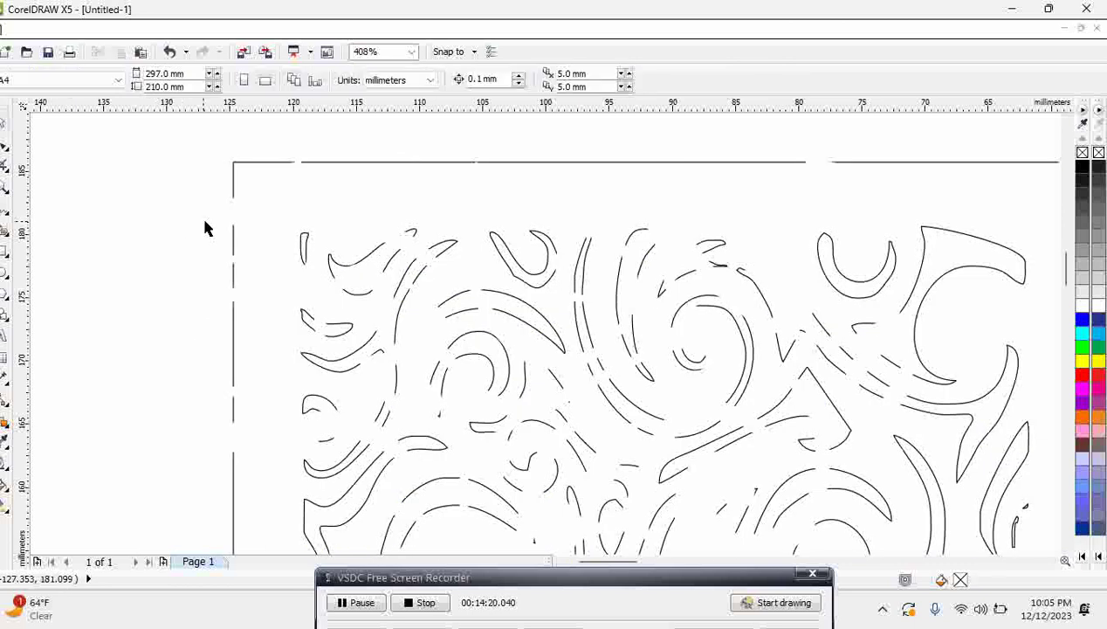
click(234, 216)
click(238, 218)
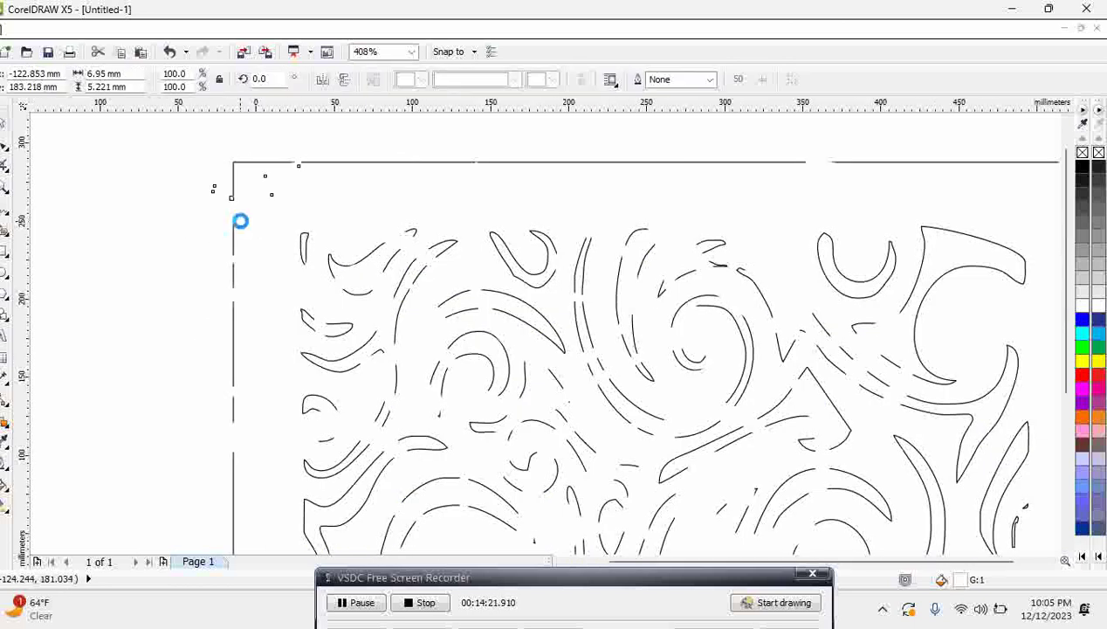
key(F4)
click(230, 327)
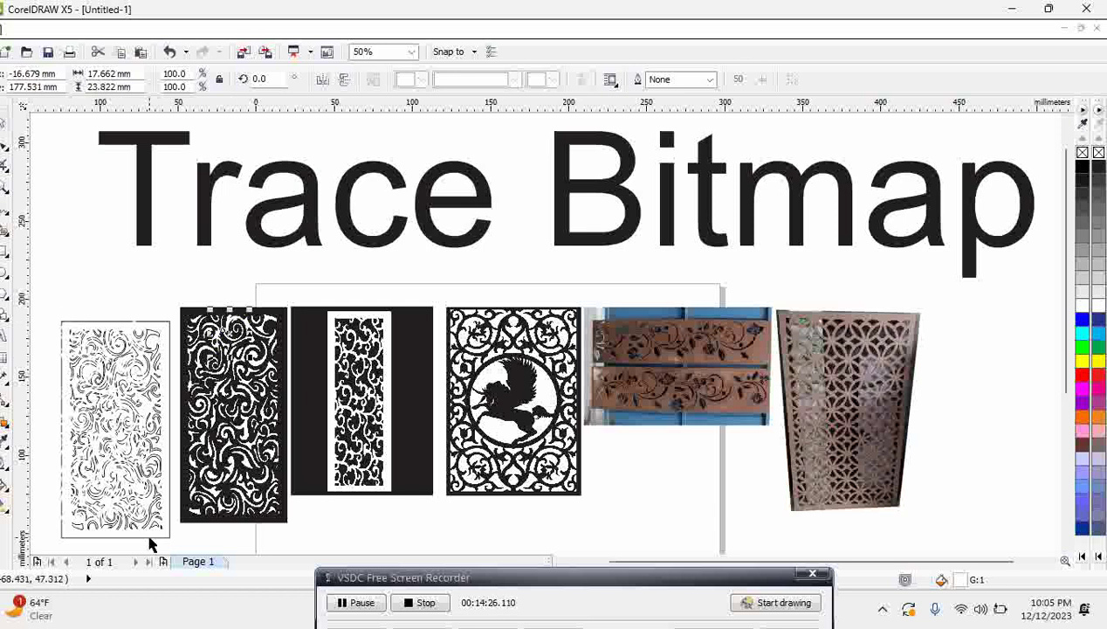
mouse_move(149, 536)
mouse_down()
mouse_move(251, 461)
mouse_move(313, 255)
mouse_move(316, 263)
mouse_up()
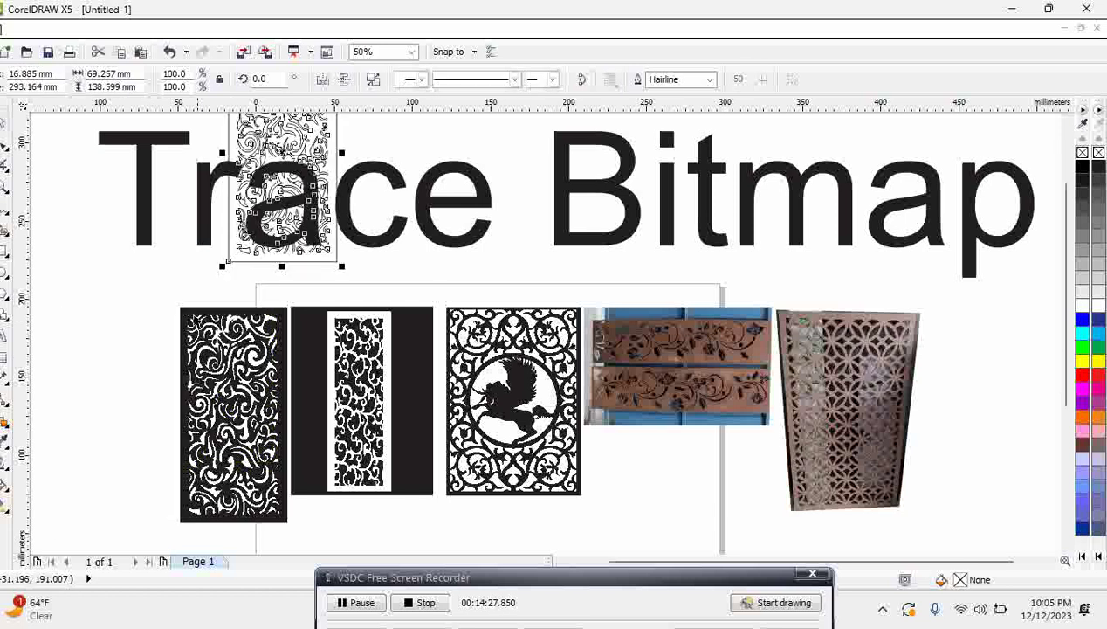
Delete all the leftover white trace shapes and move the hairline outline curve back beside the swirl bitmap.
drag(188, 271, 21, 539)
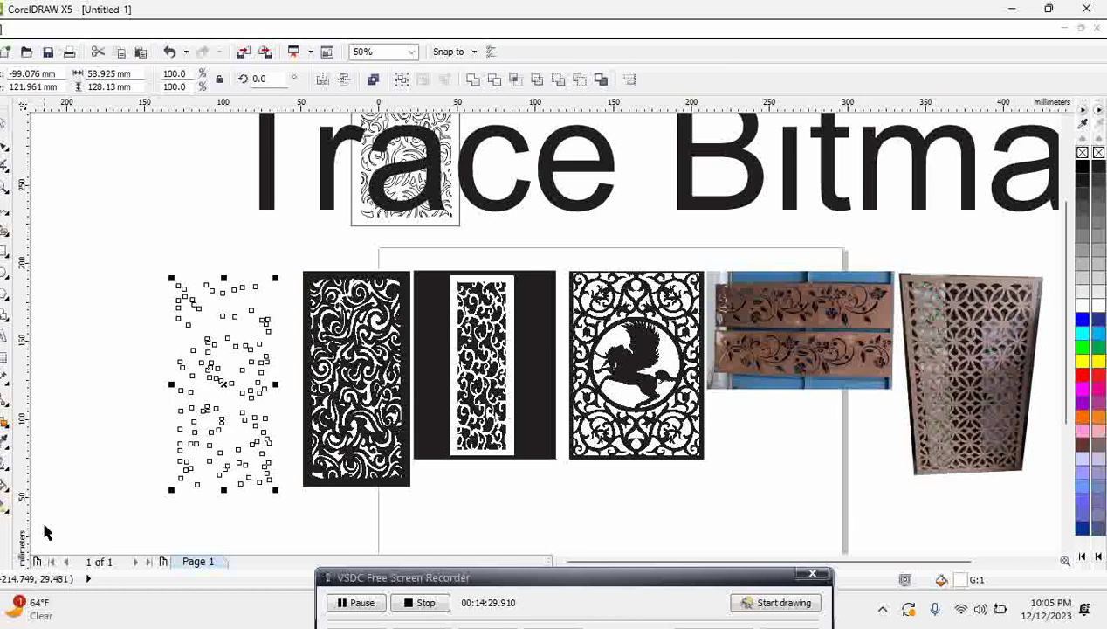
key(Delete)
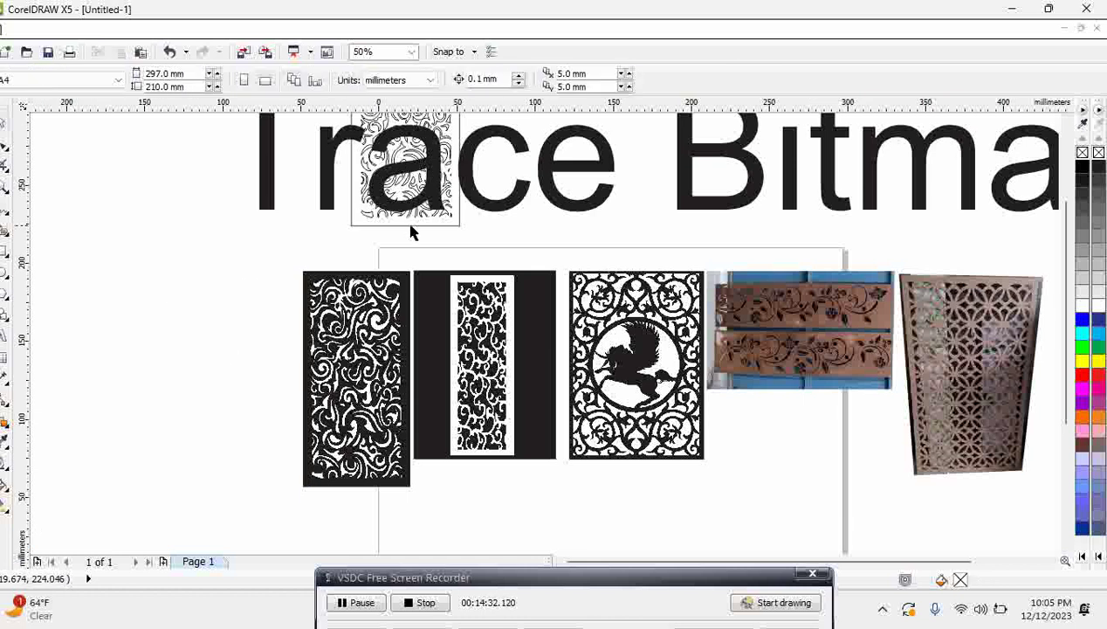
mouse_move(412, 229)
mouse_down()
mouse_move(185, 474)
mouse_move(235, 488)
mouse_up()
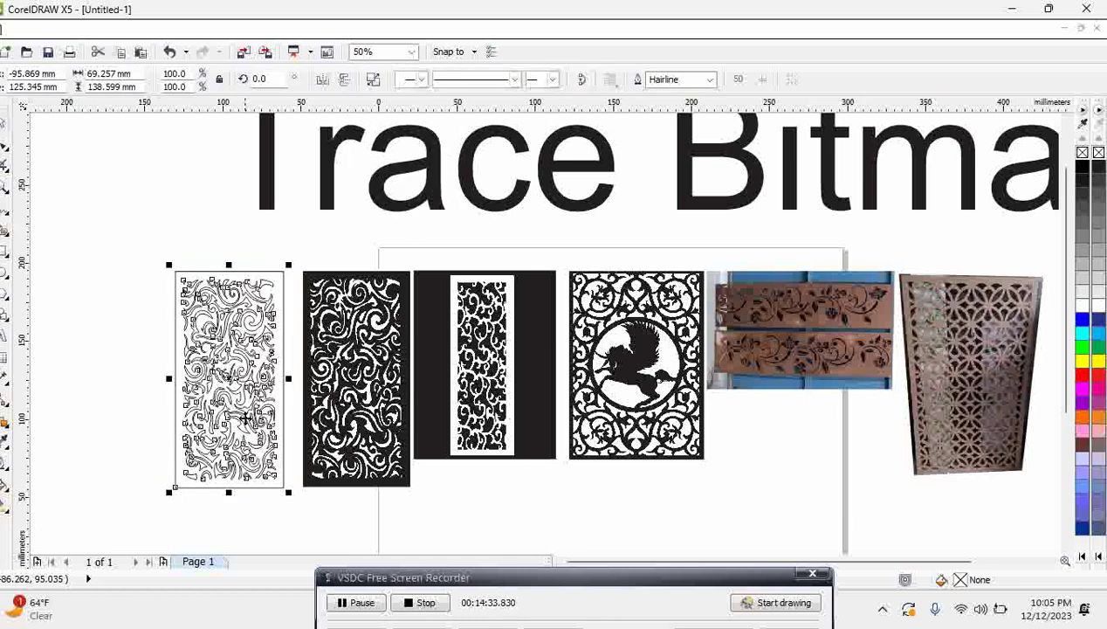
Examine the cleaned swirl outline and its nodes up close beside the source bitmap.
scroll(197, 403, up, 4)
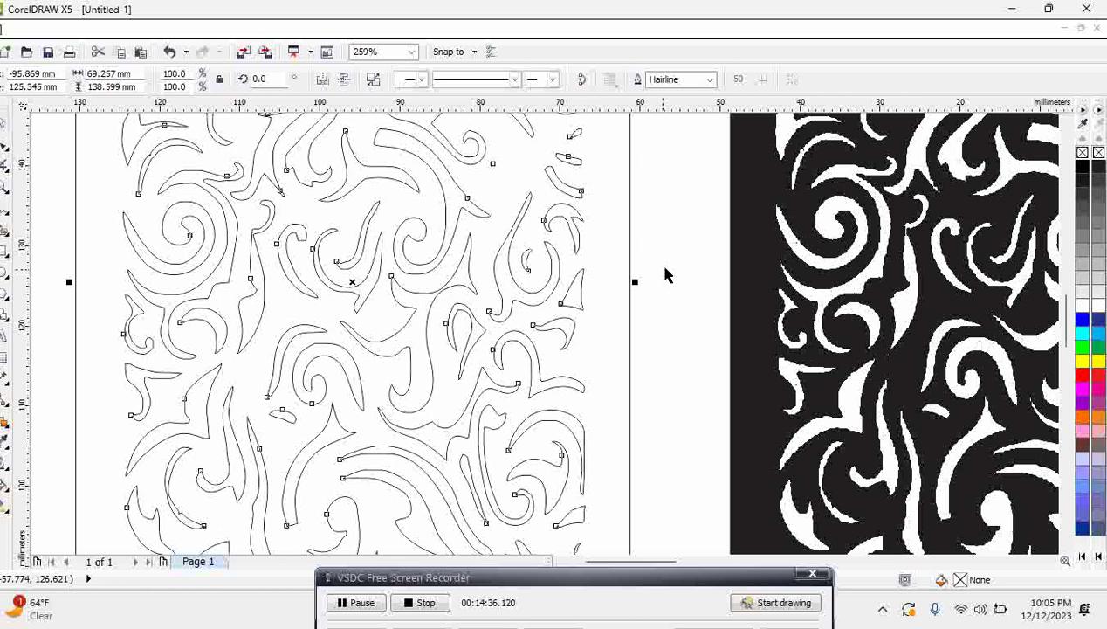
click(655, 271)
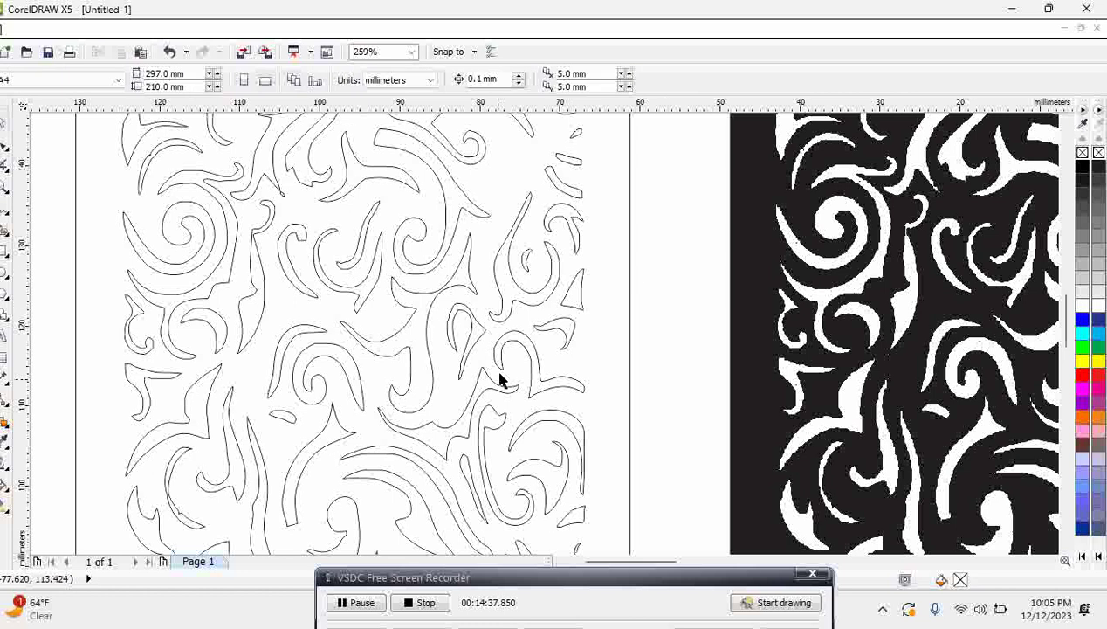
click(398, 348)
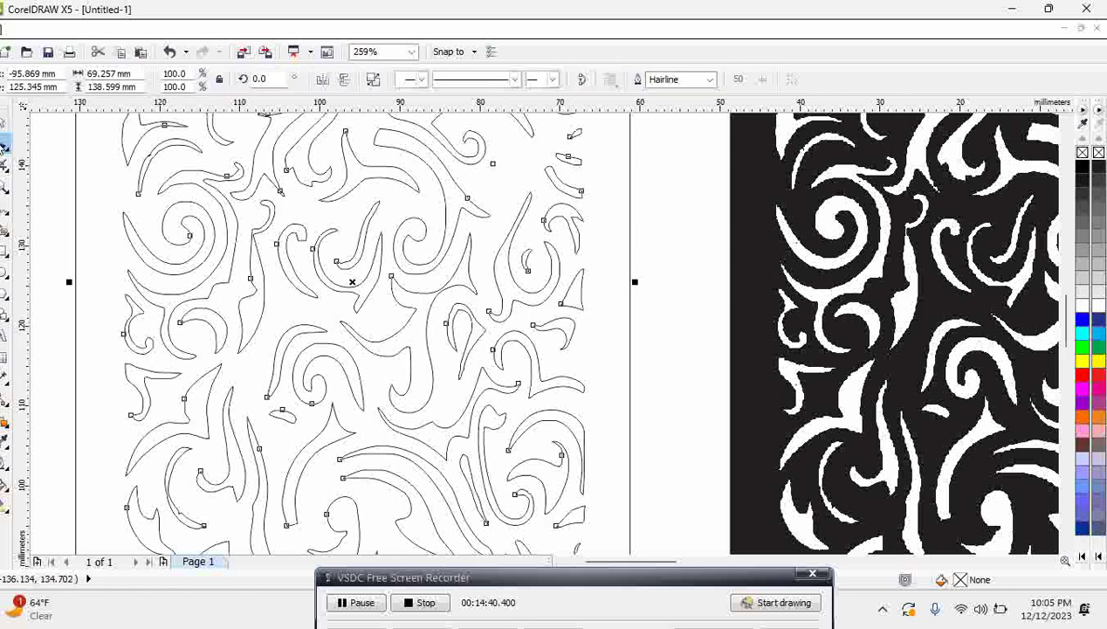
click(4, 144)
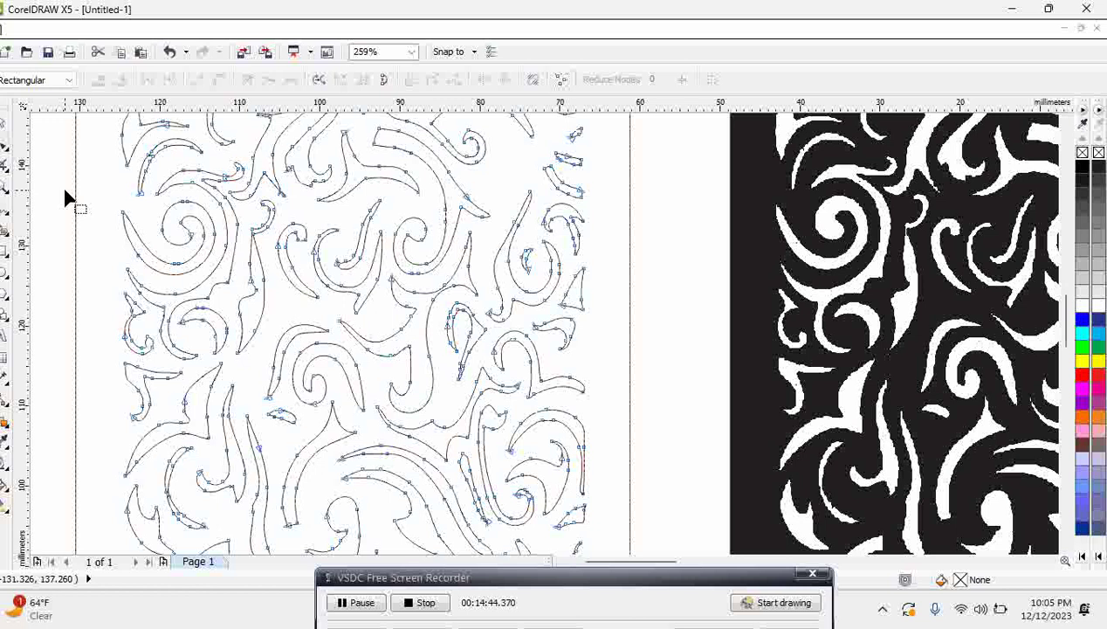
scroll(62, 184, down, 1)
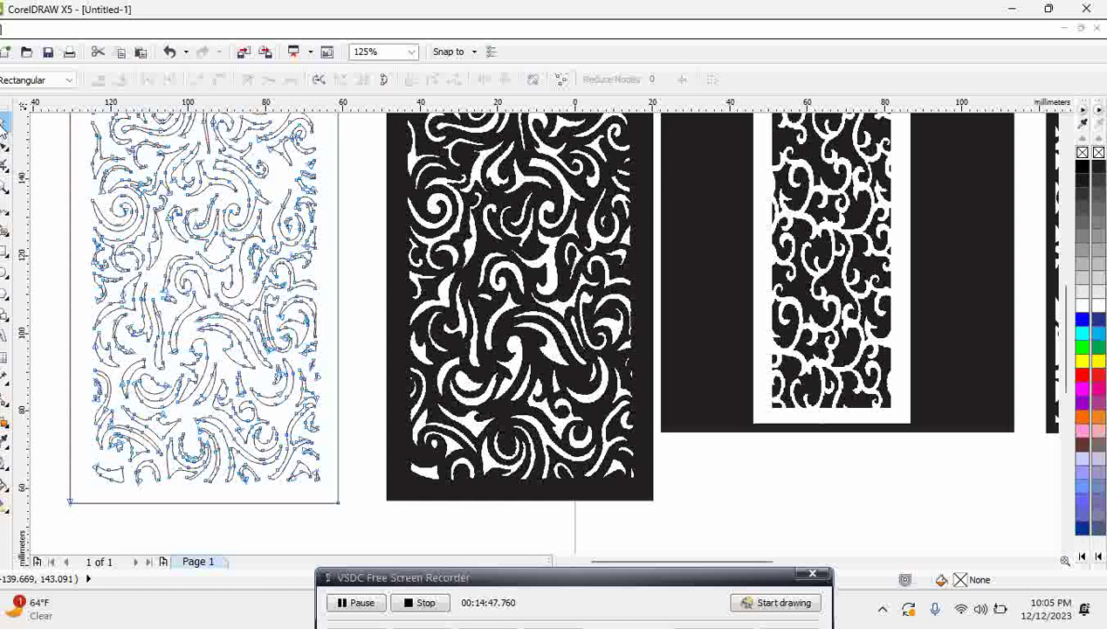
click(4, 123)
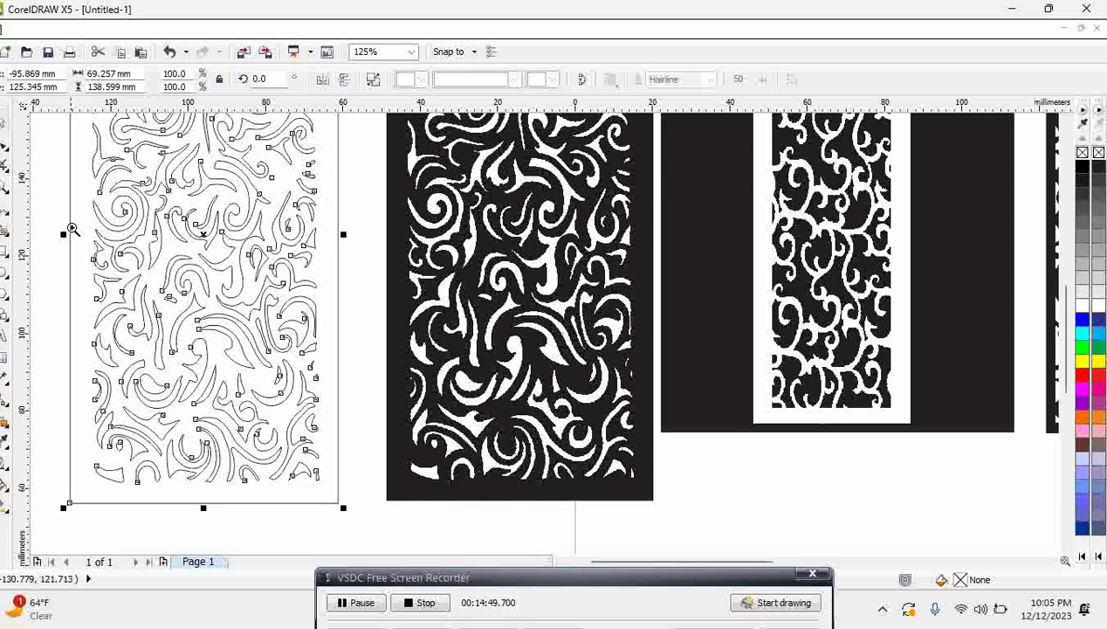
drag(53, 208, 408, 551)
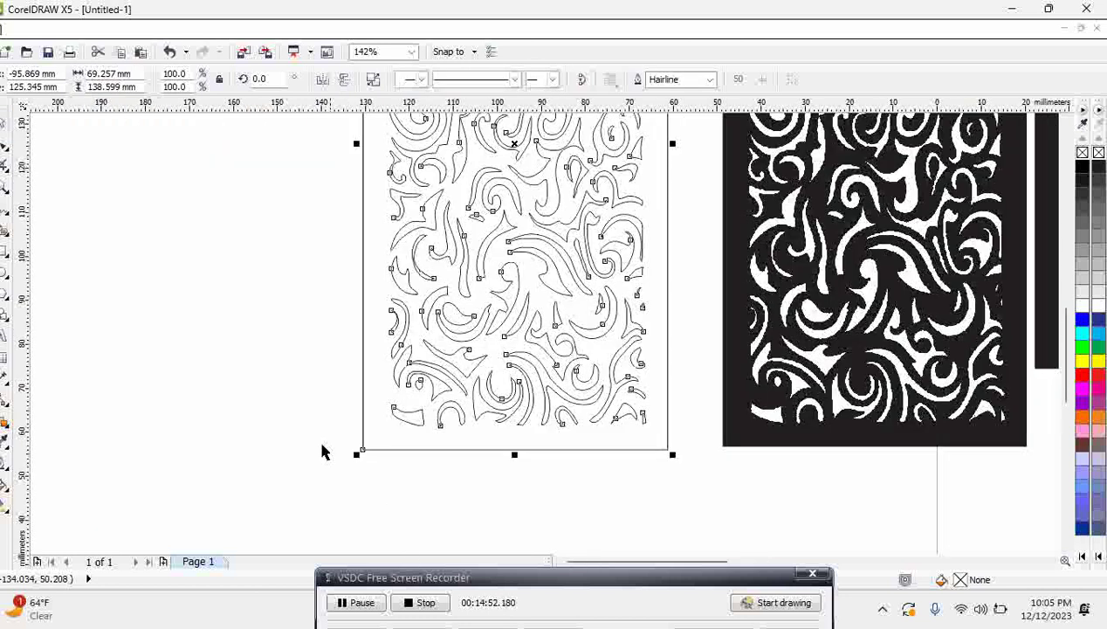
click(284, 379)
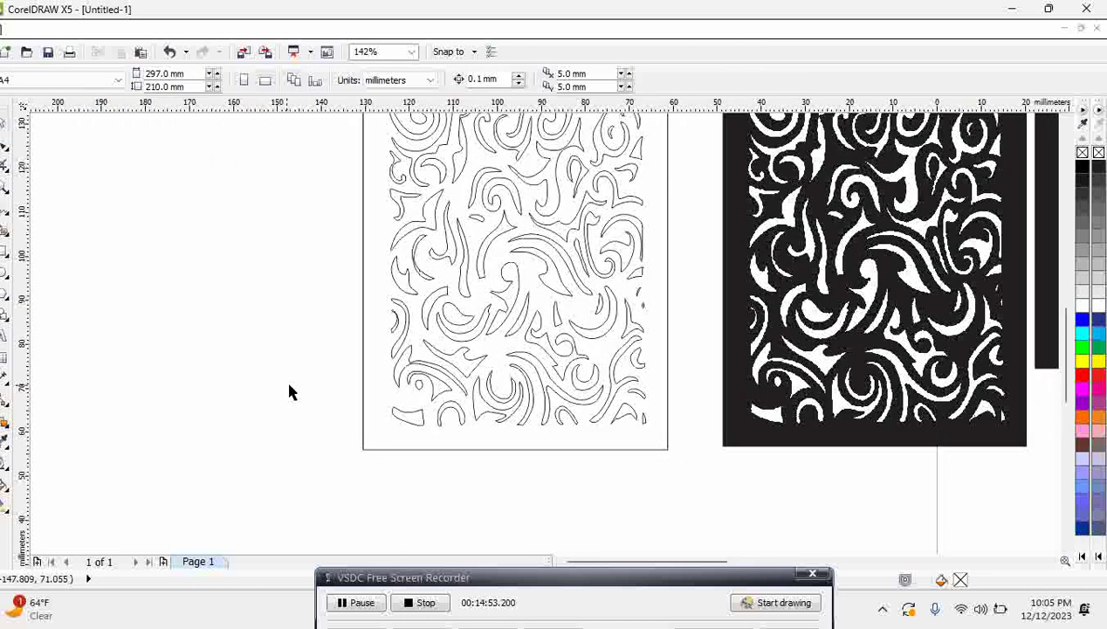
Draw a rectangle about 33 by 70 mm over the left half of the outline, fill it yellow and send it to the back.
click(4, 253)
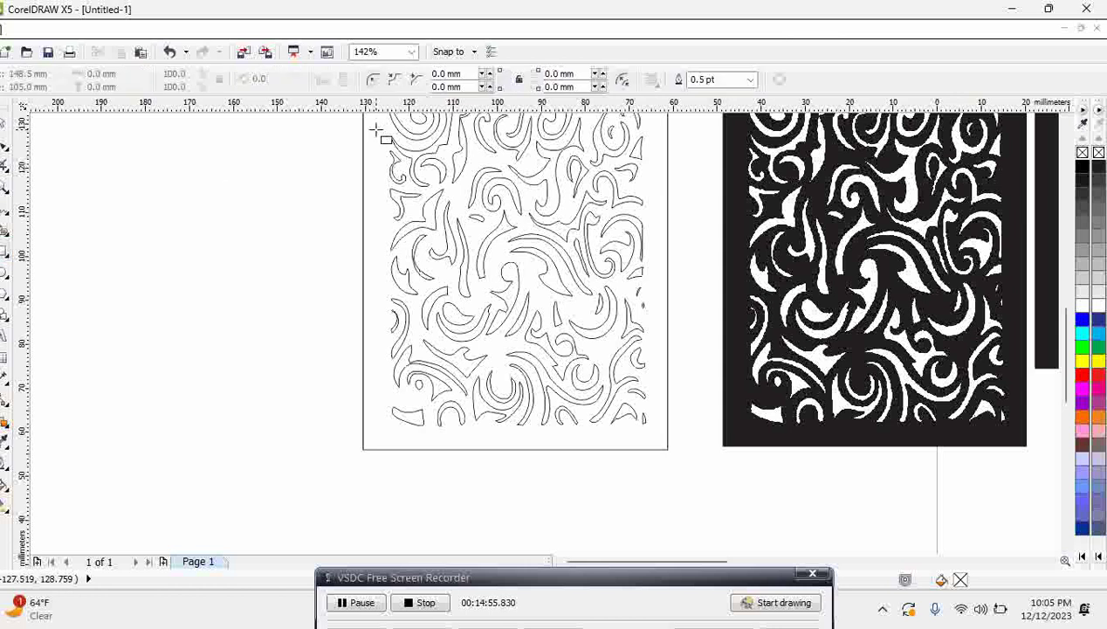
drag(375, 129, 521, 436)
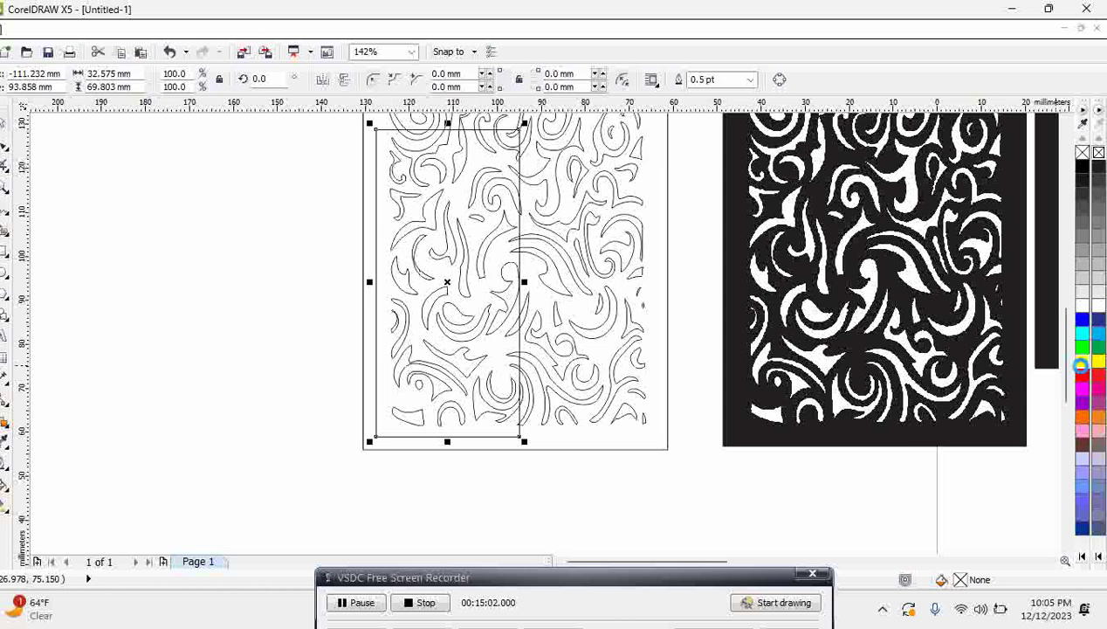
click(1082, 360)
key(shift+Page_Down)
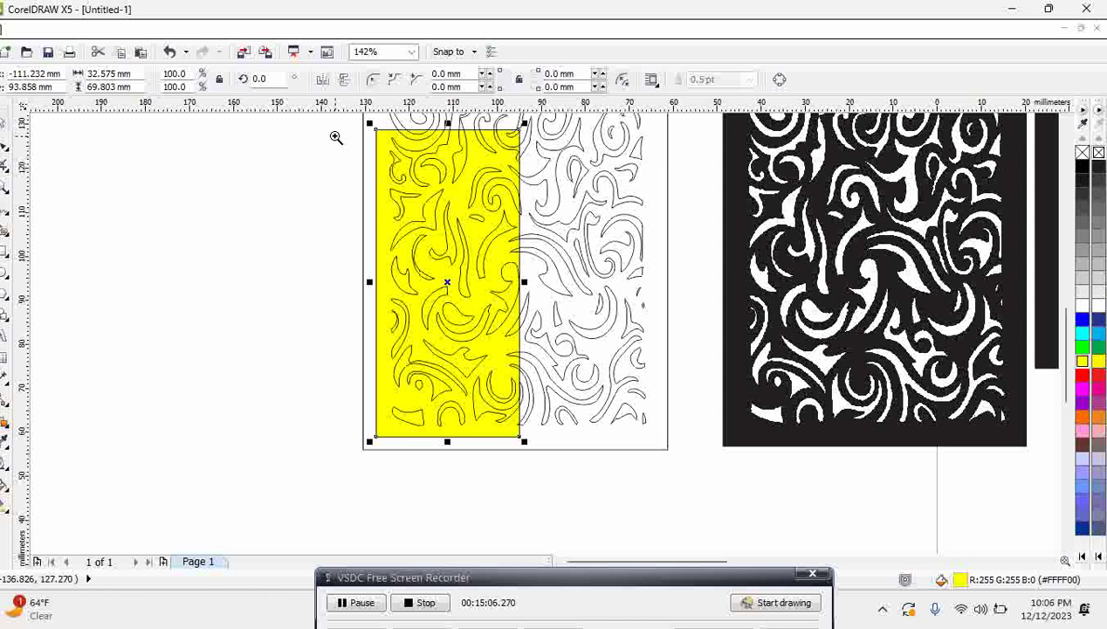
Try moving a node of the swirl outline inside the yellow area into the hooked shape, and undo the move.
drag(334, 134, 601, 231)
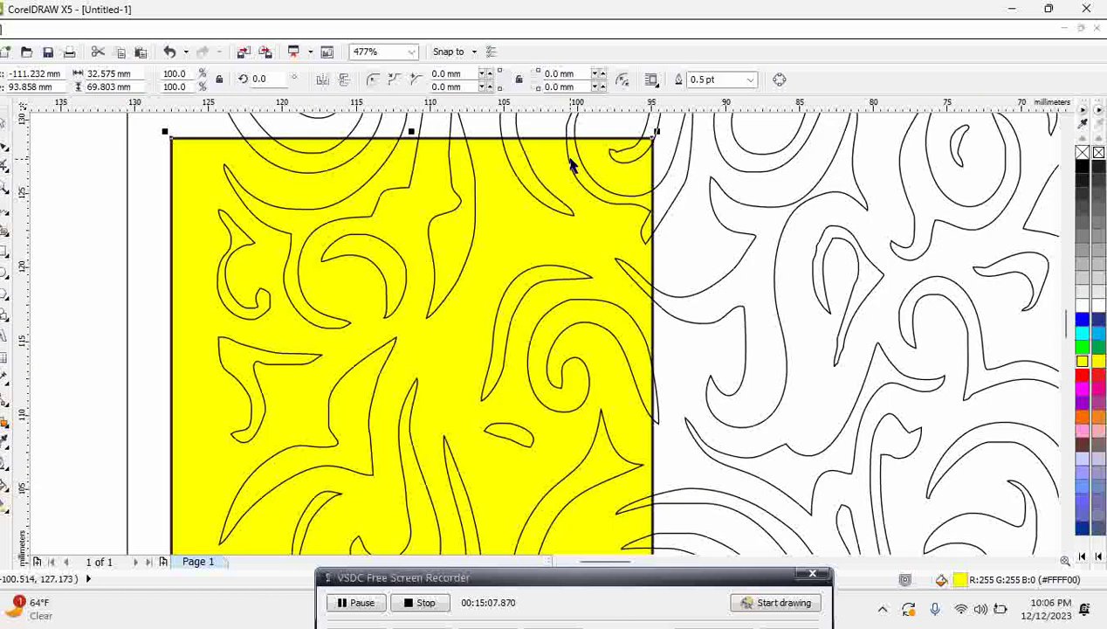
click(576, 129)
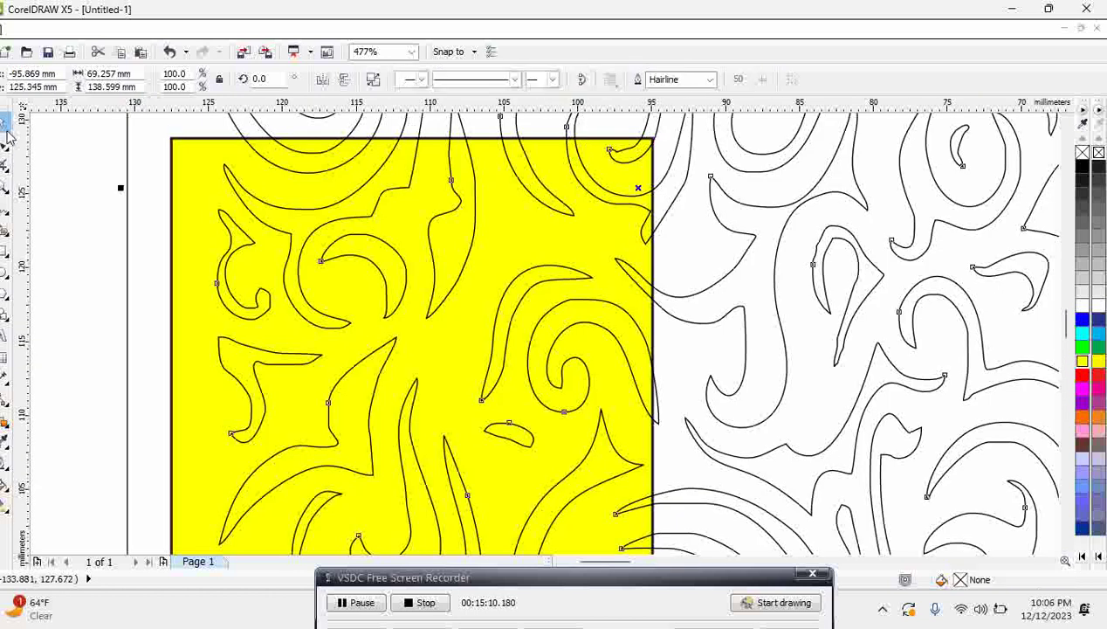
click(6, 142)
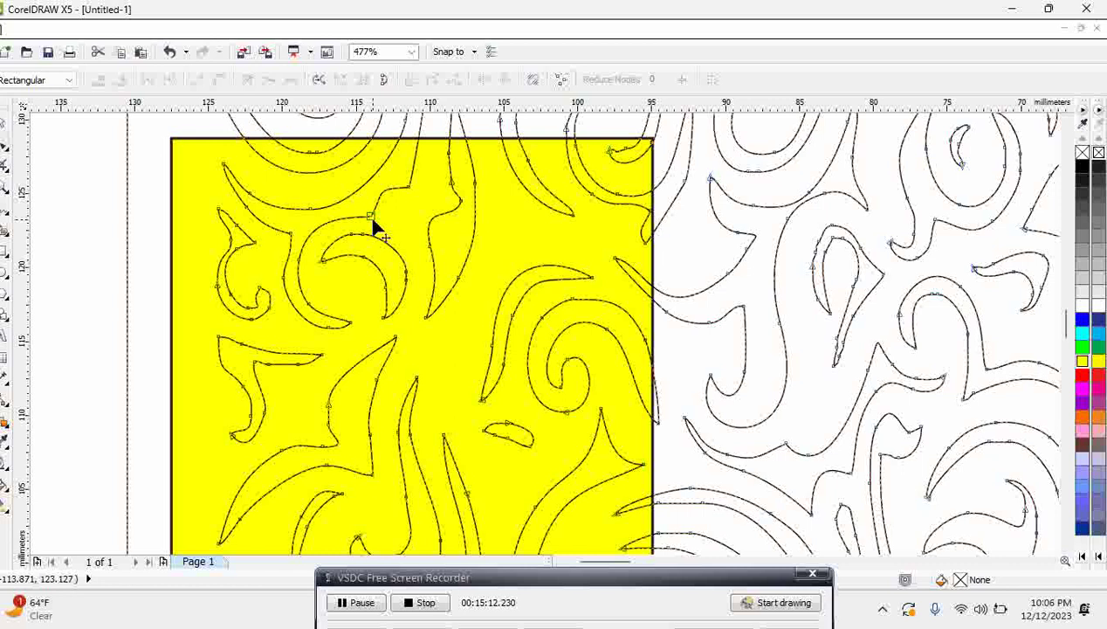
click(391, 273)
drag(392, 273, 408, 250)
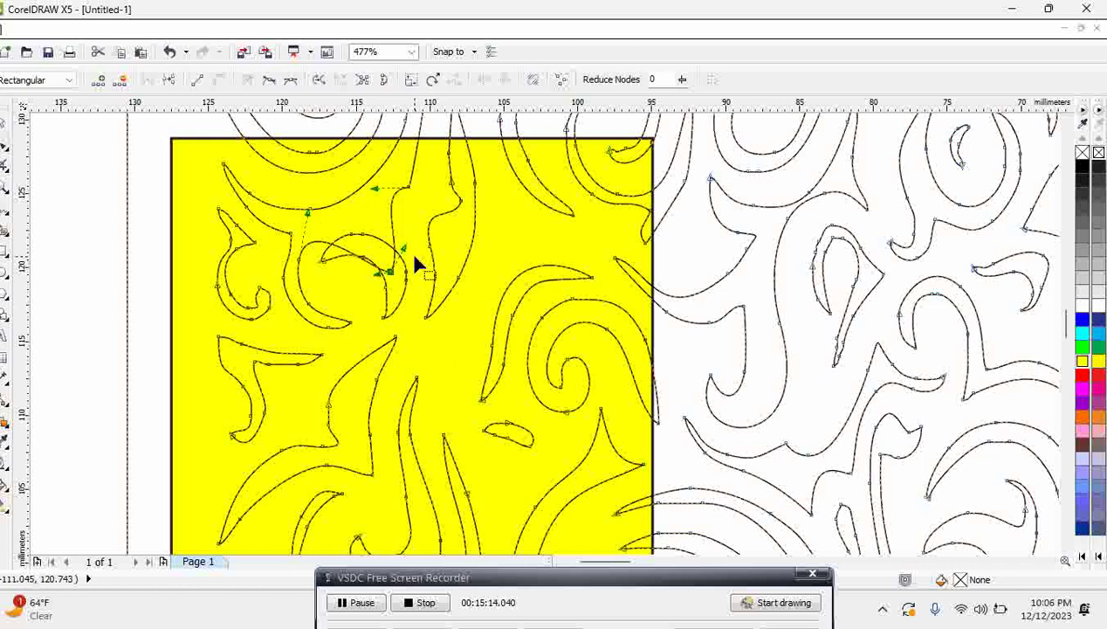
key(ctrl+z)
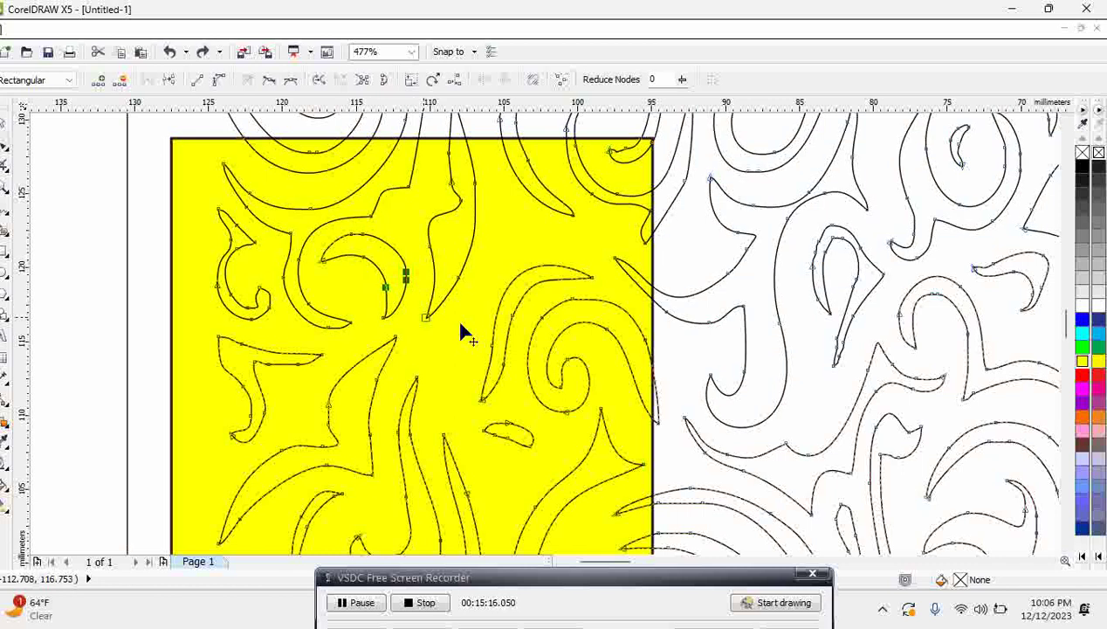
Smooth the spiral's upper outer curve by removing the nodes along that bend.
click(456, 319)
drag(536, 286, 592, 352)
Try deleting the nodes on the lower inner bend of the pointed shape in the yellow area, and undo it.
drag(322, 387, 349, 436)
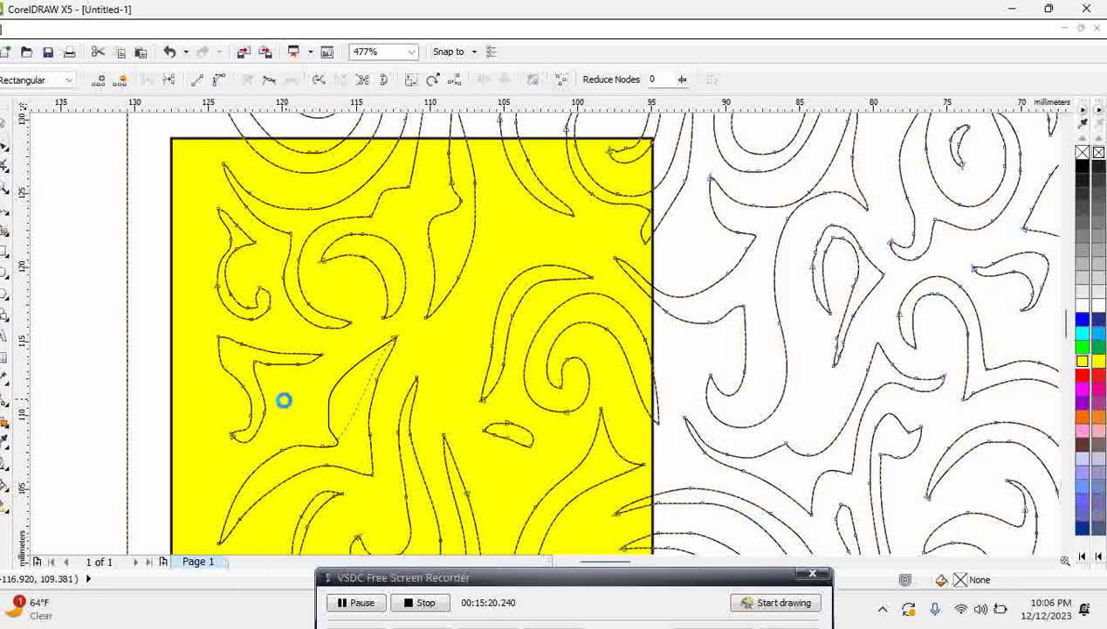
key(Delete)
key(ctrl+z)
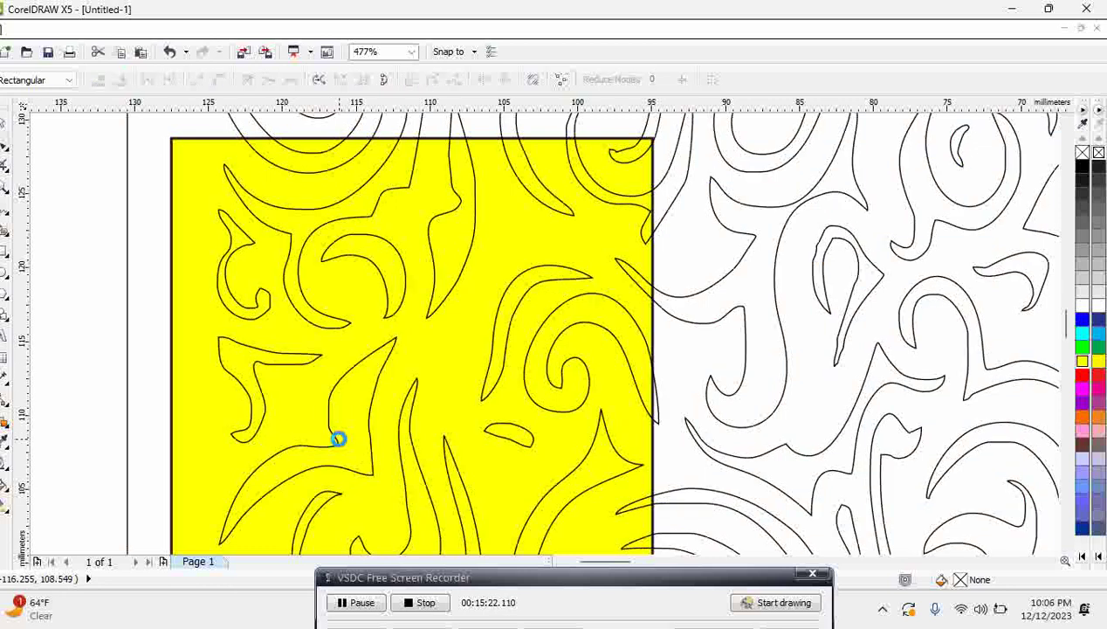
Delete the extra node on the inner bend of the pointed shape in the yellow area.
key(space)
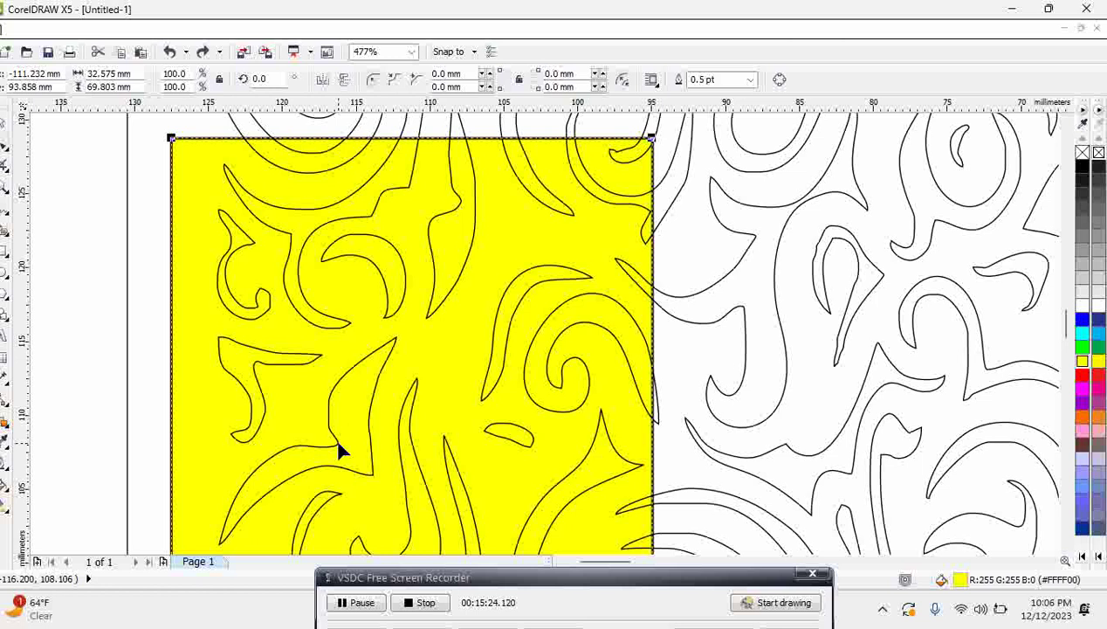
key(space)
mouse_move(333, 435)
mouse_down()
mouse_move(323, 393)
mouse_move(342, 434)
mouse_up()
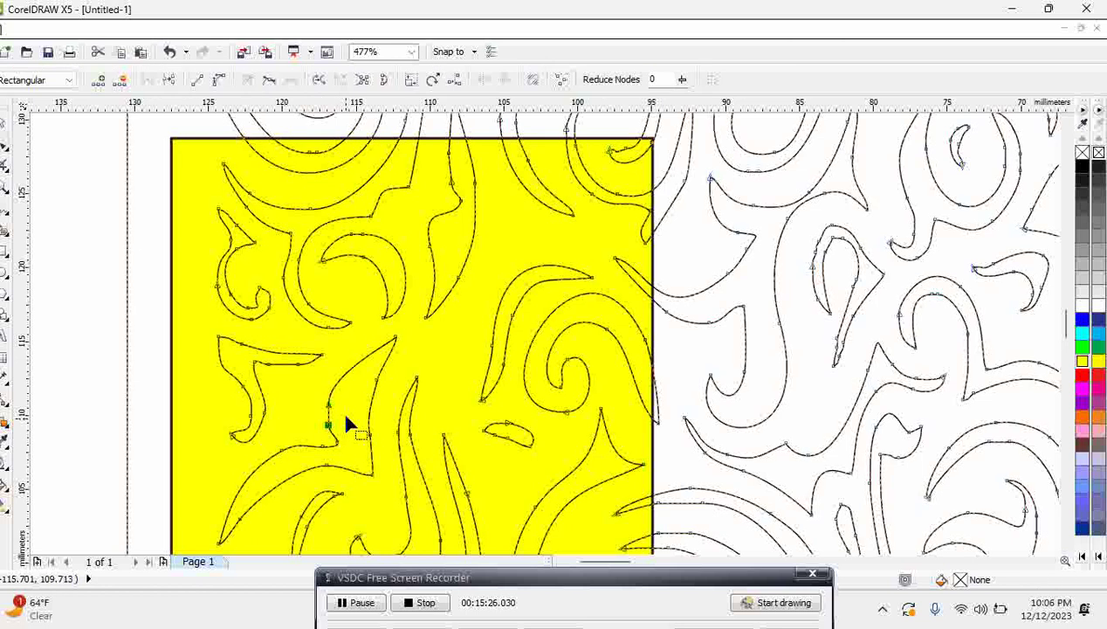
key(Delete)
click(294, 346)
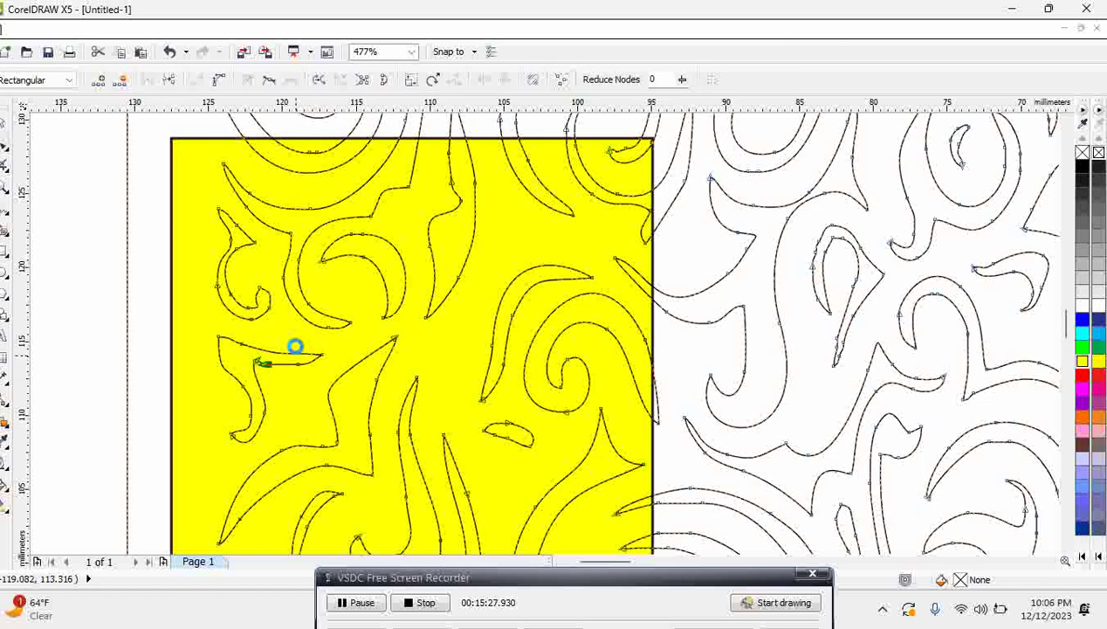
click(410, 452)
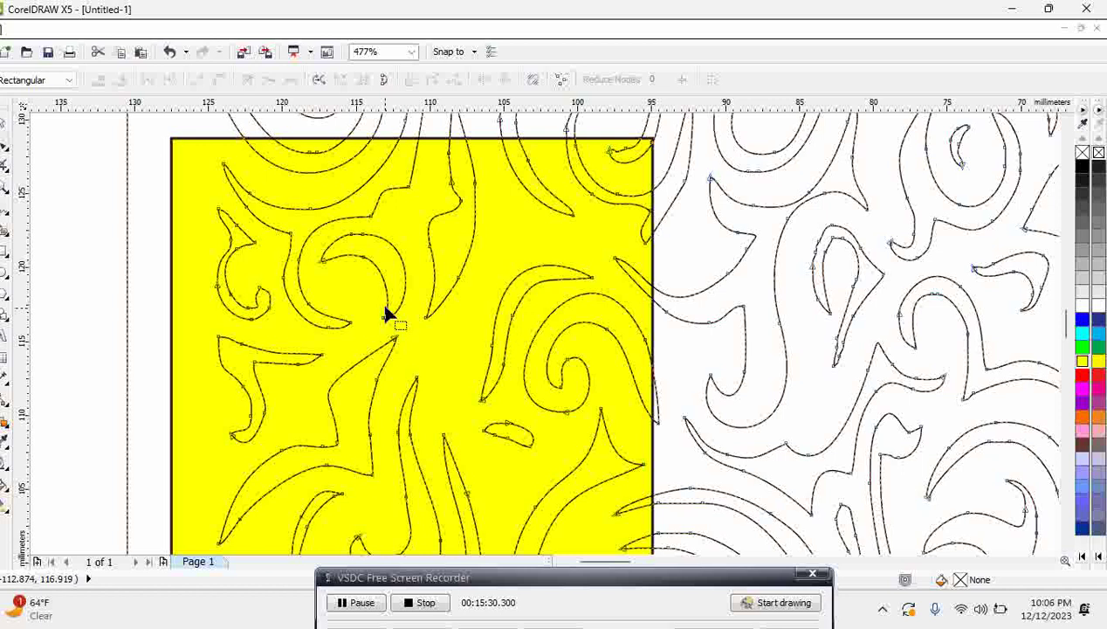
Remove the two nodes on the outer bend of the crescent swirl and reshape that curve with the adjoining corner node's handle.
drag(277, 250, 305, 332)
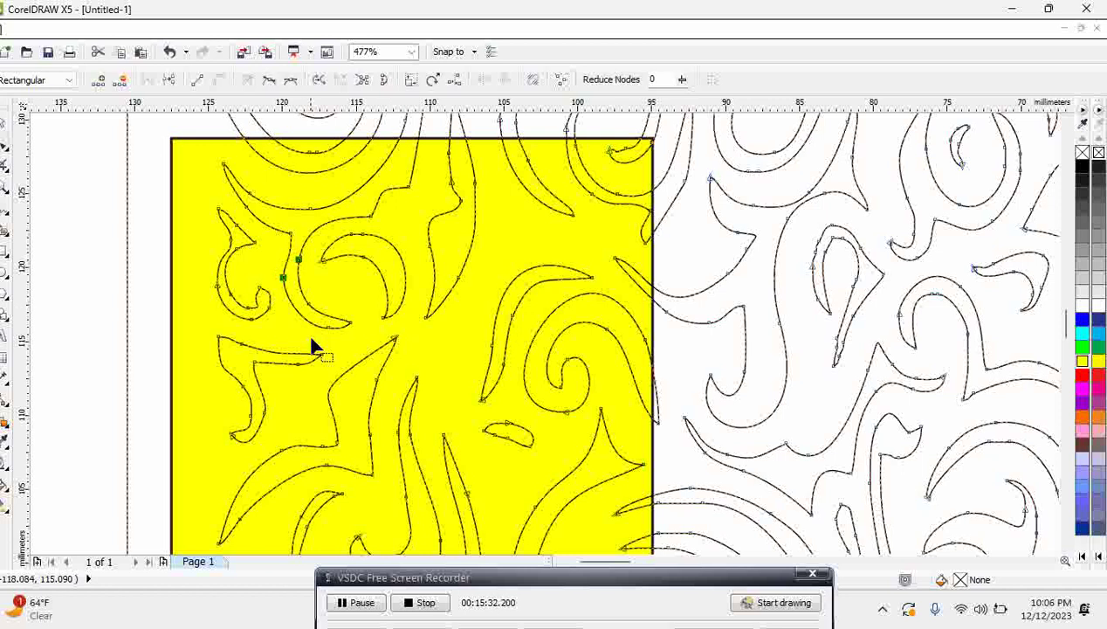
key(Delete)
click(292, 264)
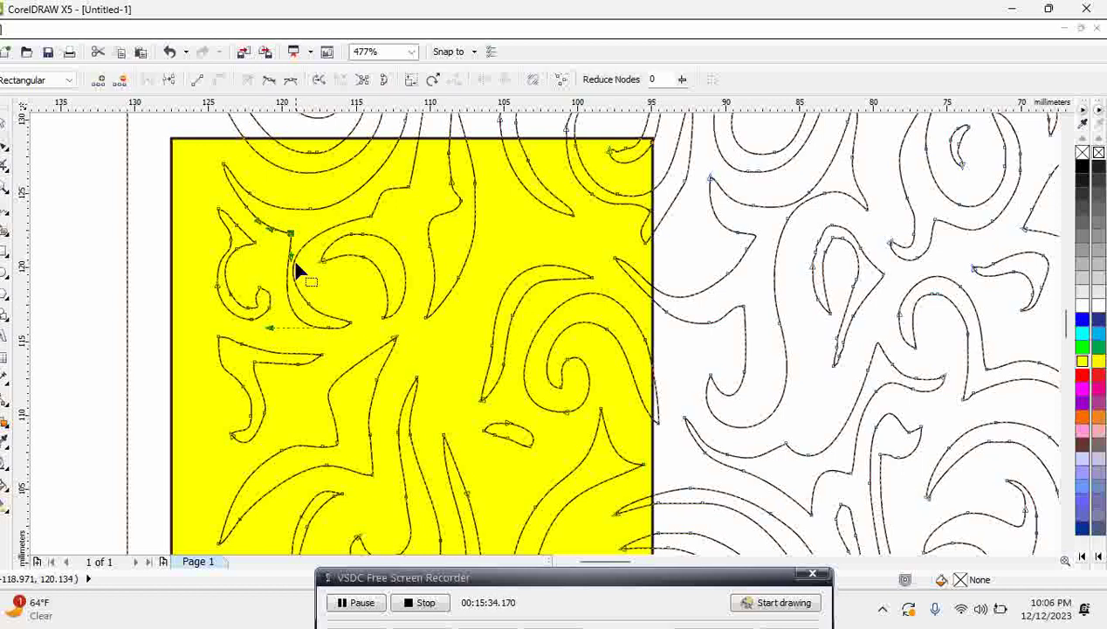
drag(277, 259, 280, 250)
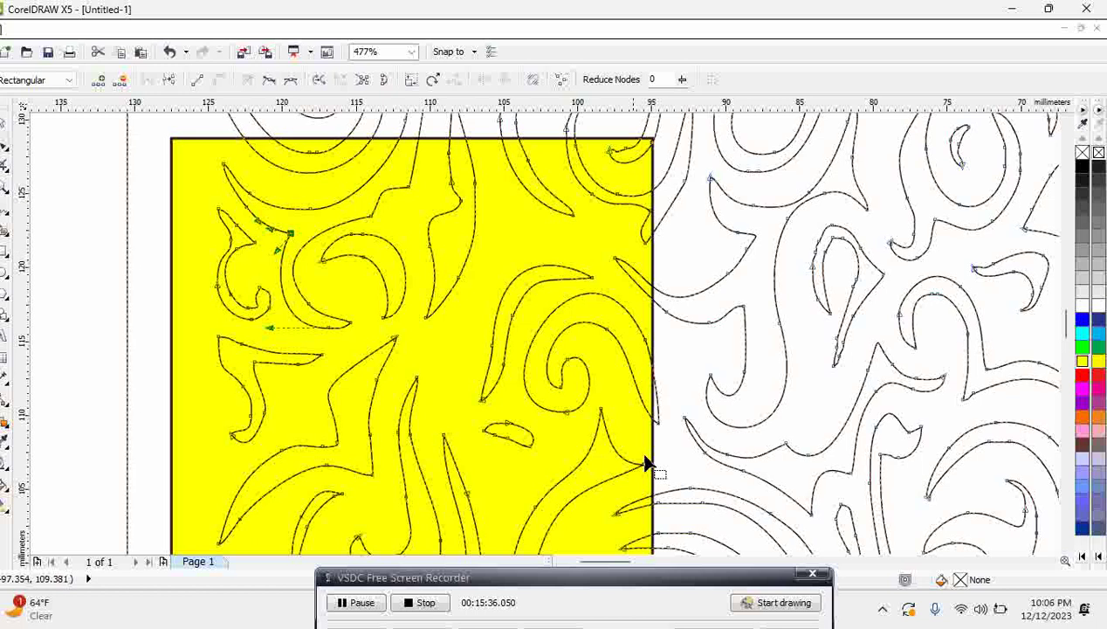
Delete the kinked nodes on the thin crescent and the jagged nodes on the small sliver in the lower yellow area.
scroll(1064, 559, down, 6)
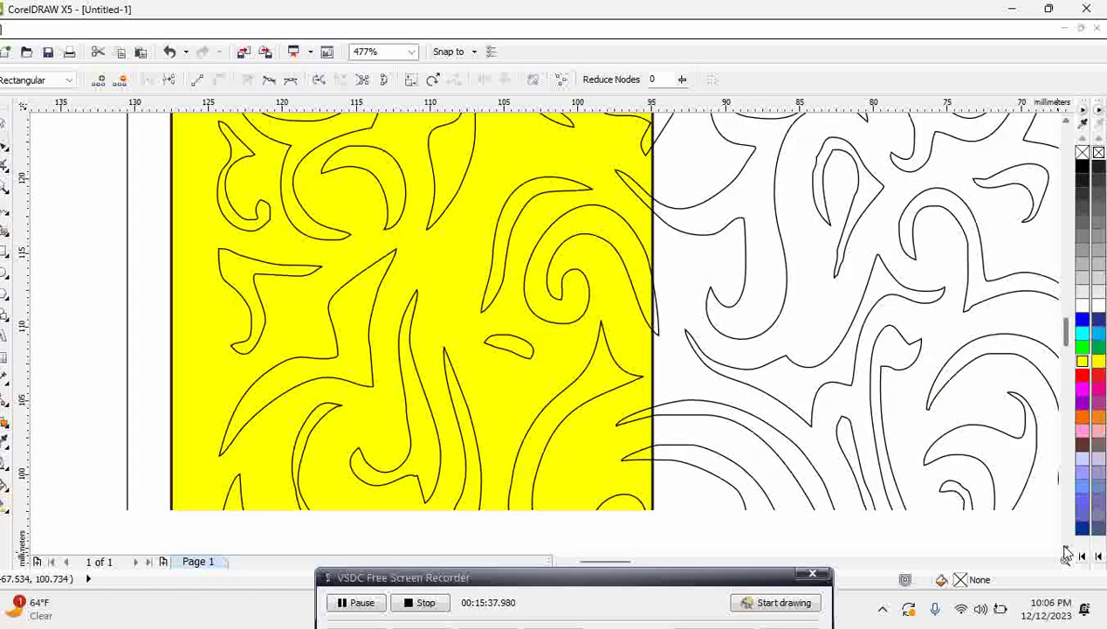
scroll(1065, 556, down, 1)
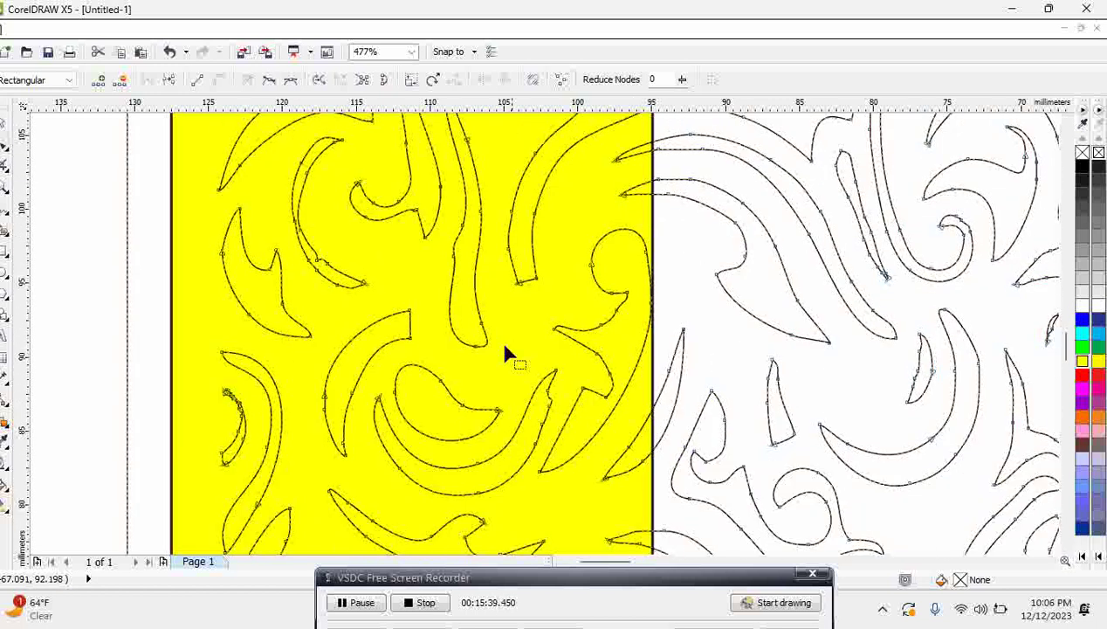
click(318, 265)
key(Delete)
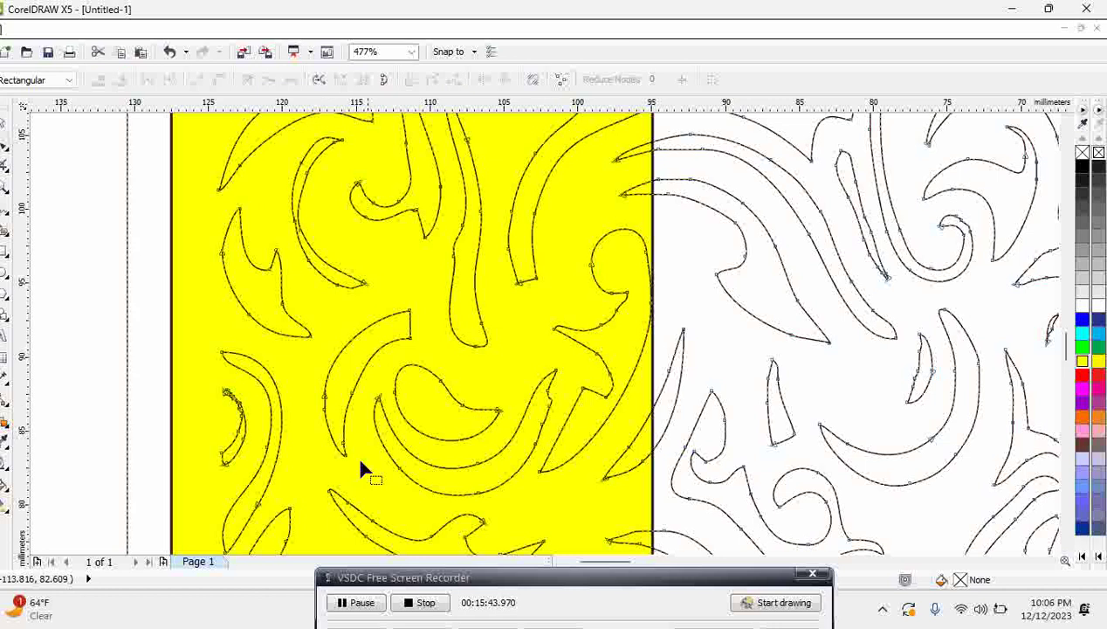
drag(220, 395, 260, 429)
key(Delete)
drag(298, 269, 340, 311)
key(Delete)
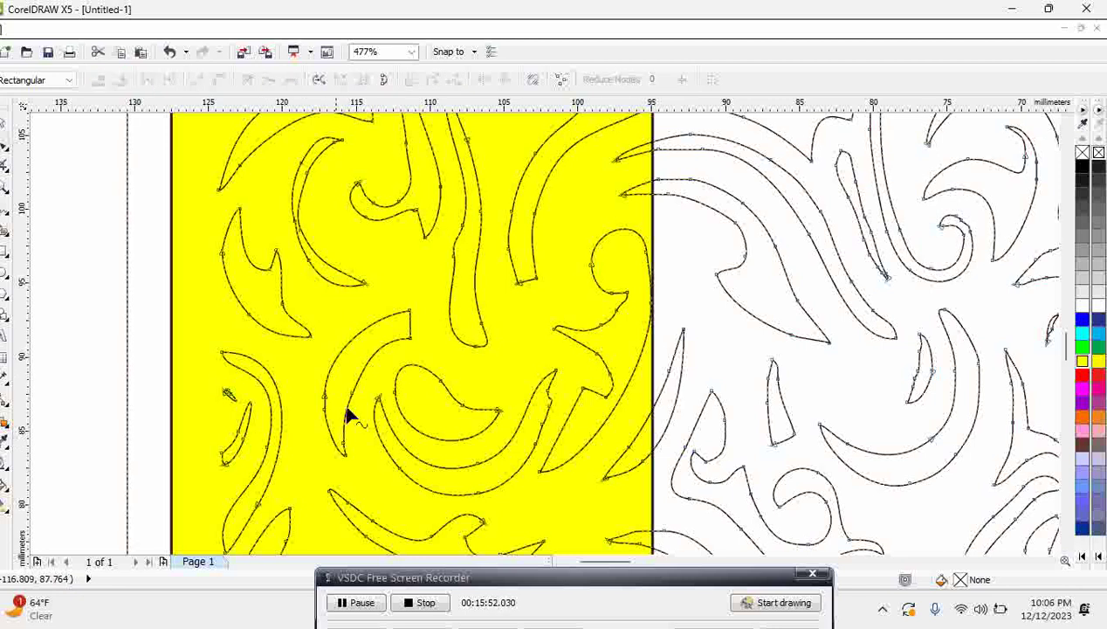
Flip the yellow rectangle across onto the lower right quarter of the traced panel, about 31.6 by 69.8 mm.
click(5, 110)
scroll(107, 199, down, 1)
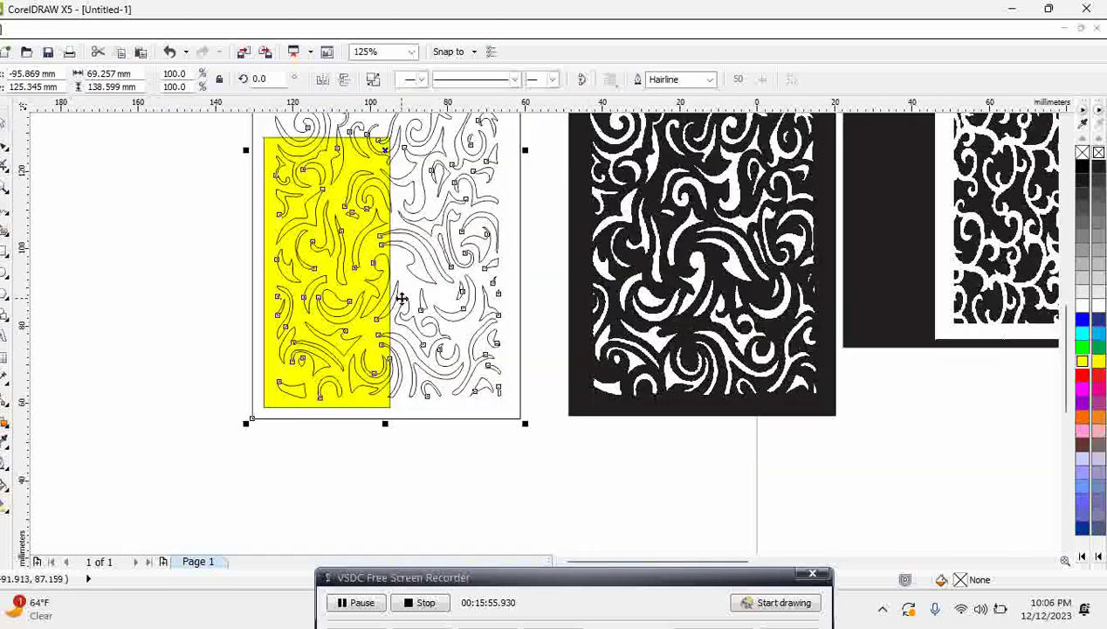
scroll(253, 187, down, 1)
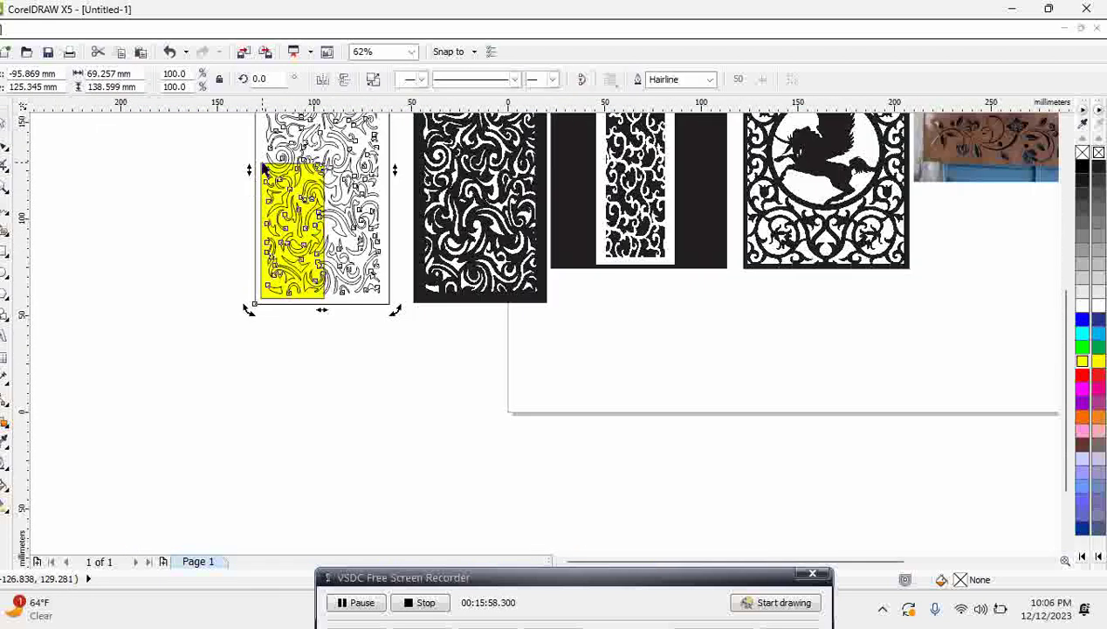
click(268, 214)
drag(308, 250, 385, 253)
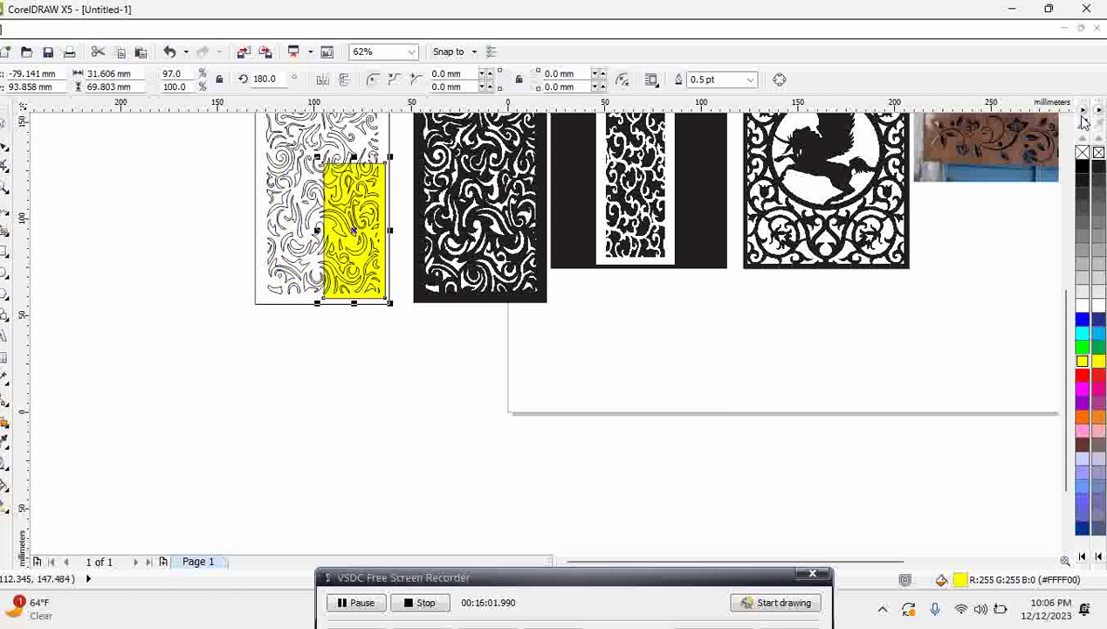
Try flipping the yellow rectangle upward by stretching it past its upper edge, and undo the change.
scroll(402, 439, up, 3)
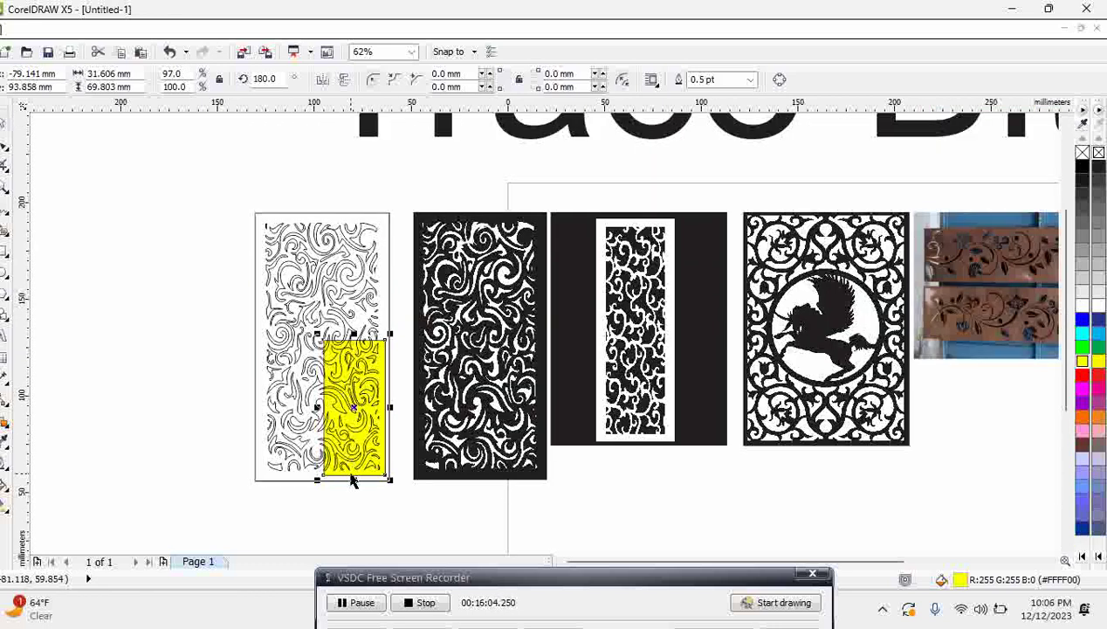
drag(354, 479, 358, 297)
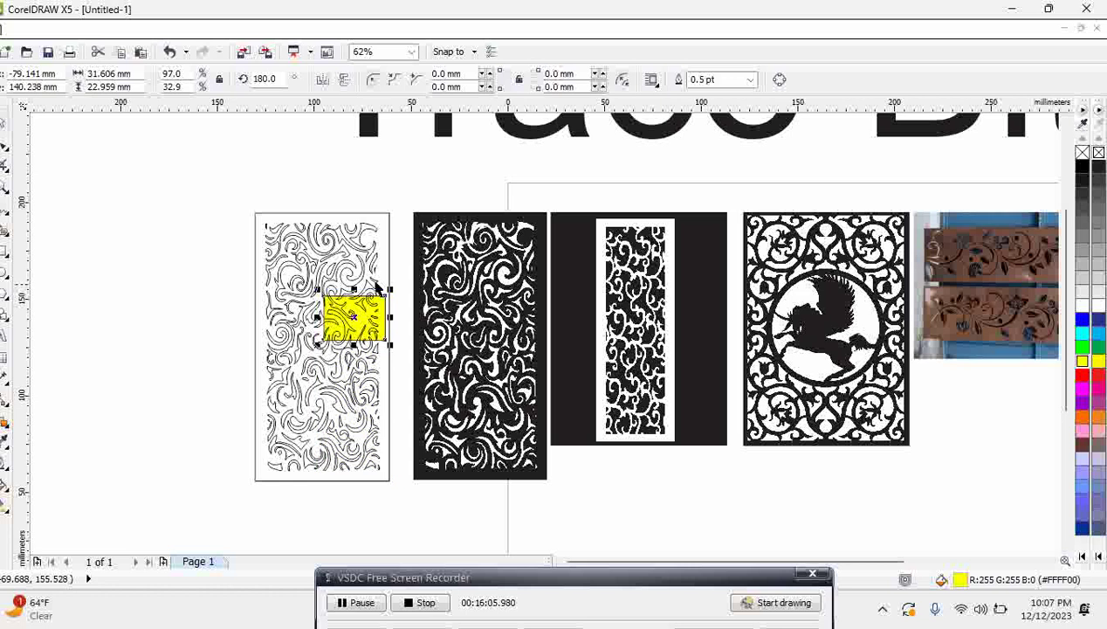
key(ctrl+z)
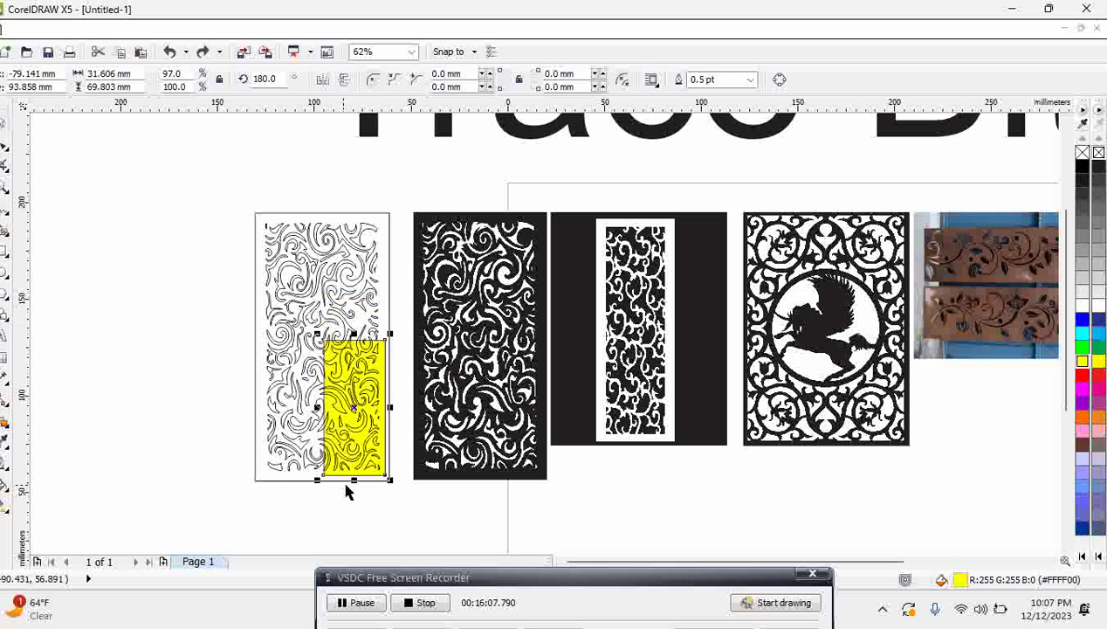
Mirror a copy of the yellow rectangle directly above the original and delete the copy.
drag(353, 479, 366, 299)
click(383, 266)
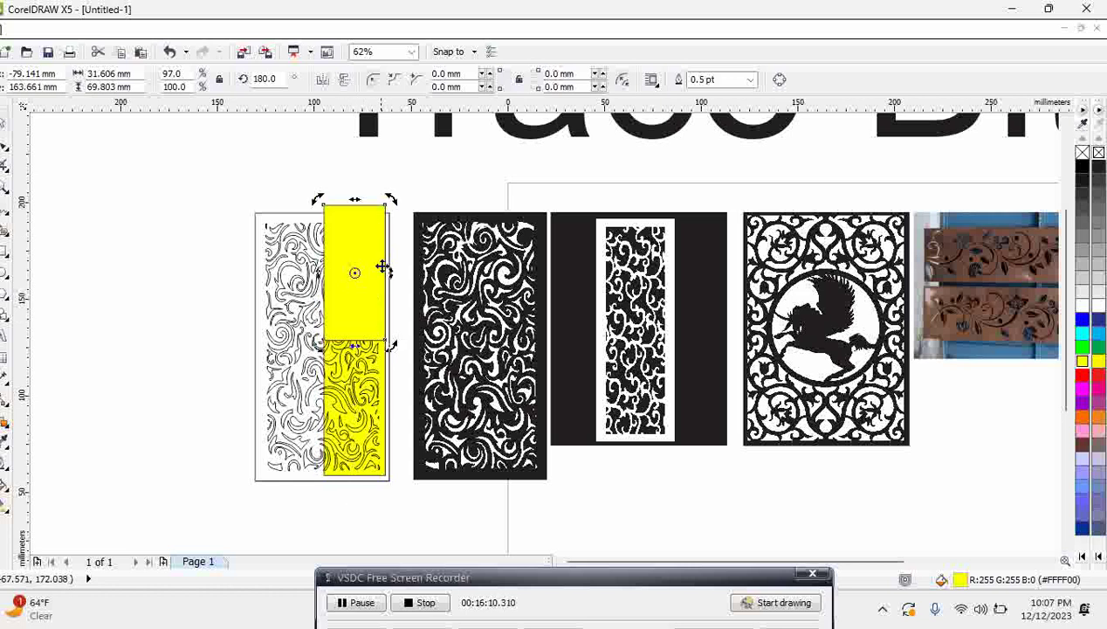
click(352, 277)
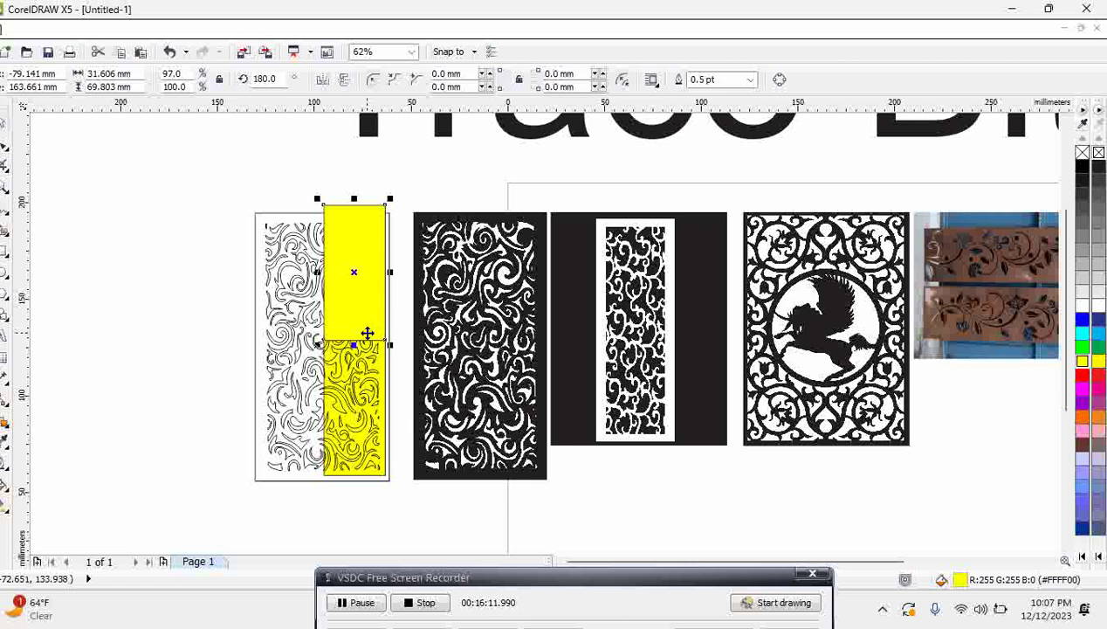
key(Delete)
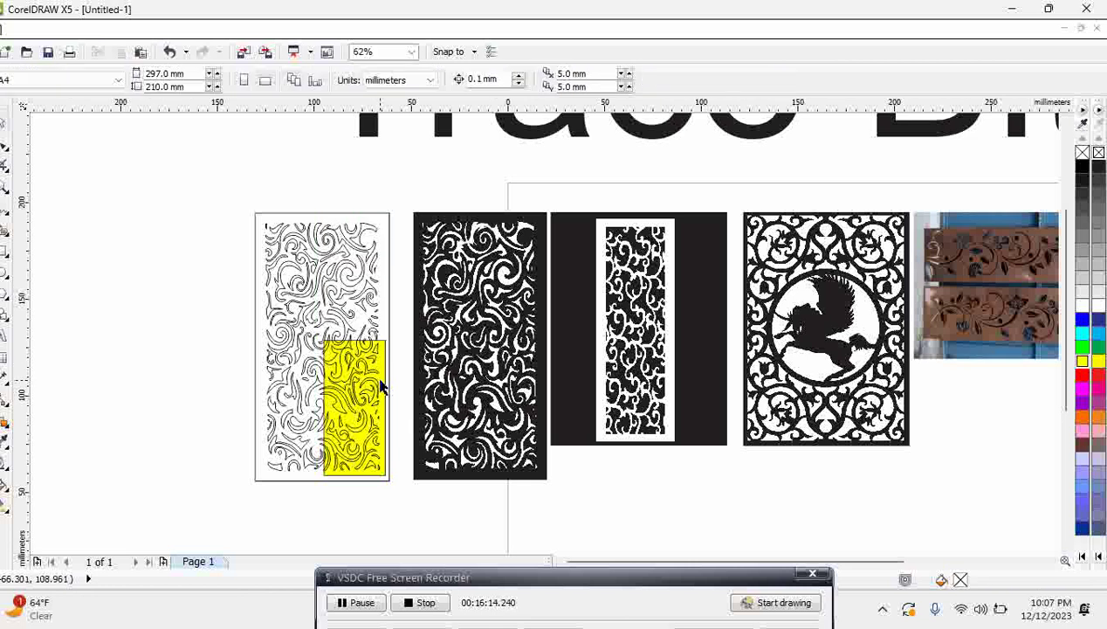
Clear away the traced outline and the yellow rectangle, and move the swirl panel bitmap farther left of the page.
click(389, 366)
key(Delete)
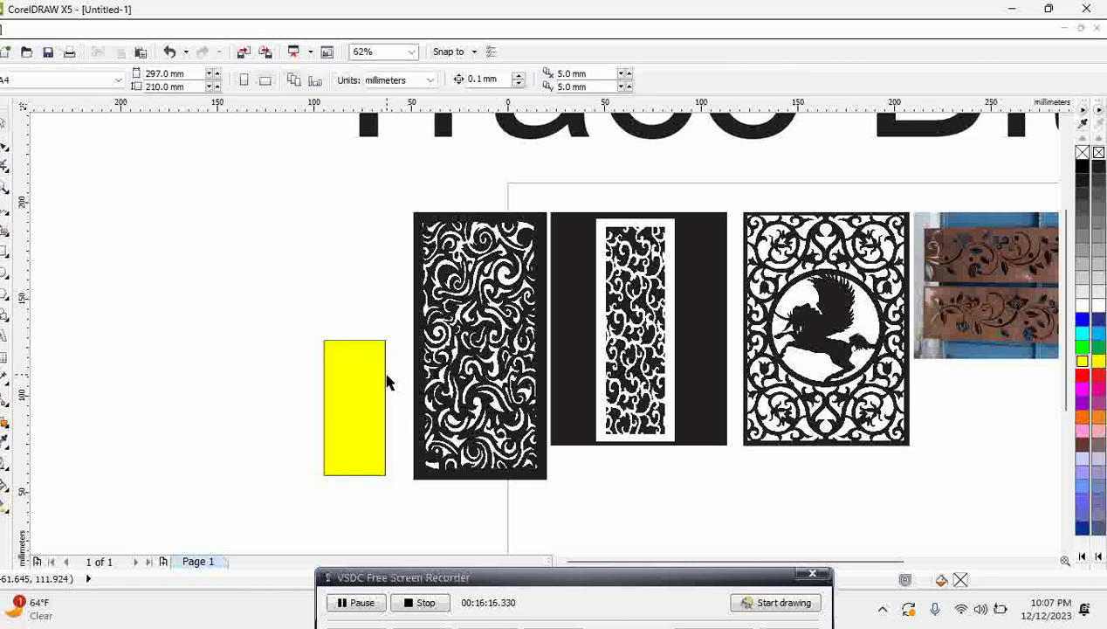
click(355, 401)
key(Delete)
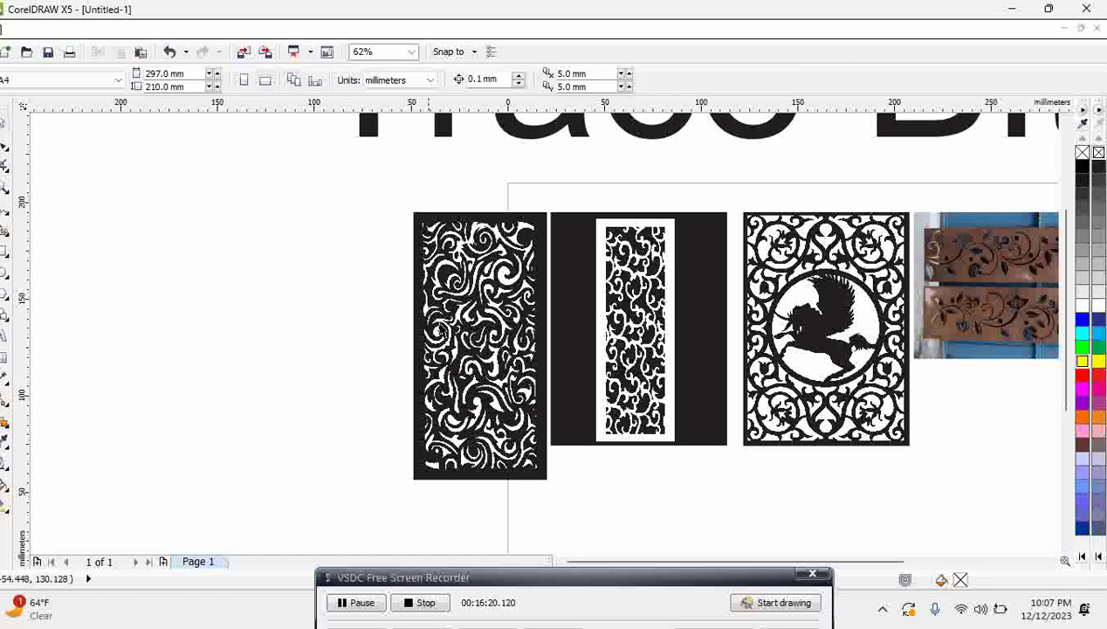
drag(462, 315, 178, 303)
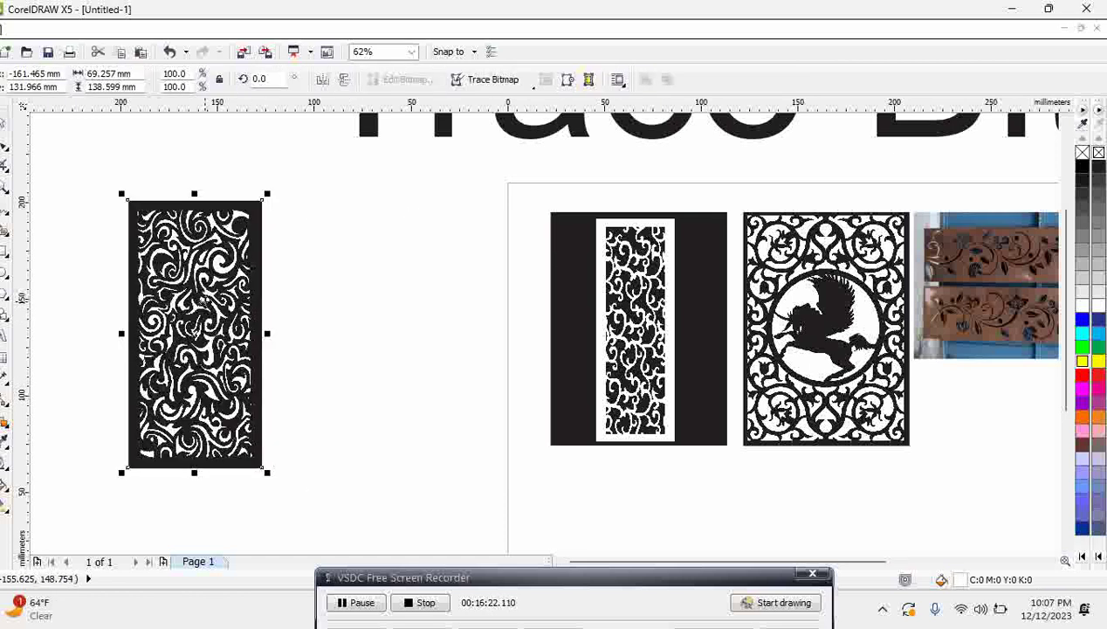
Start a High Quality Image outline trace of the narrow scroll panel bitmap, reducing the bitmap size.
click(673, 299)
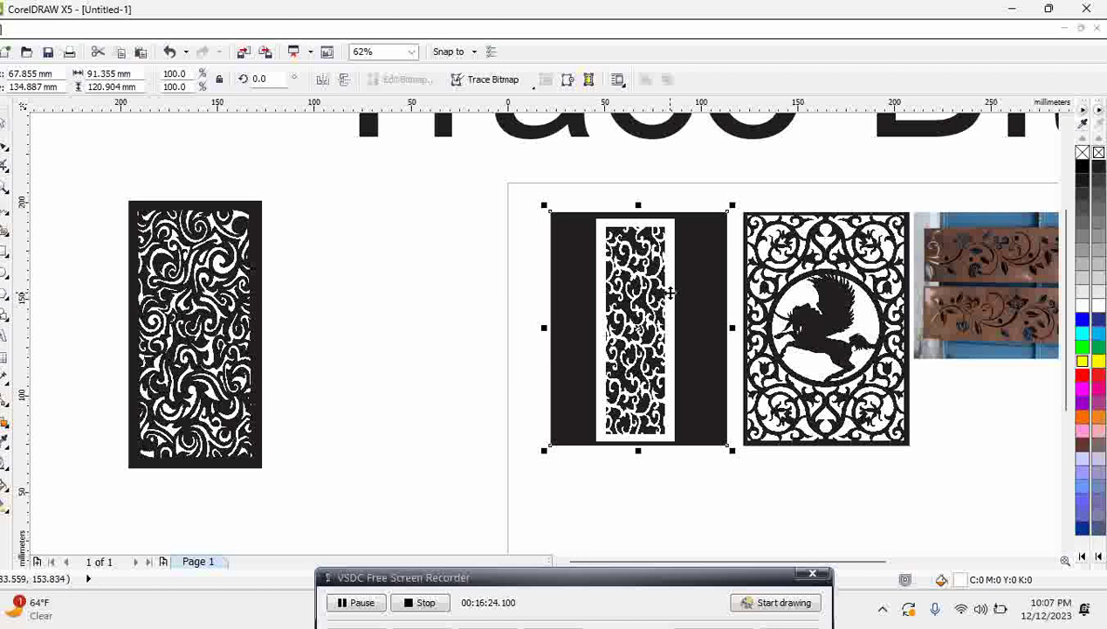
mouse_move(569, 200)
mouse_down()
mouse_move(799, 334)
mouse_move(789, 334)
mouse_up()
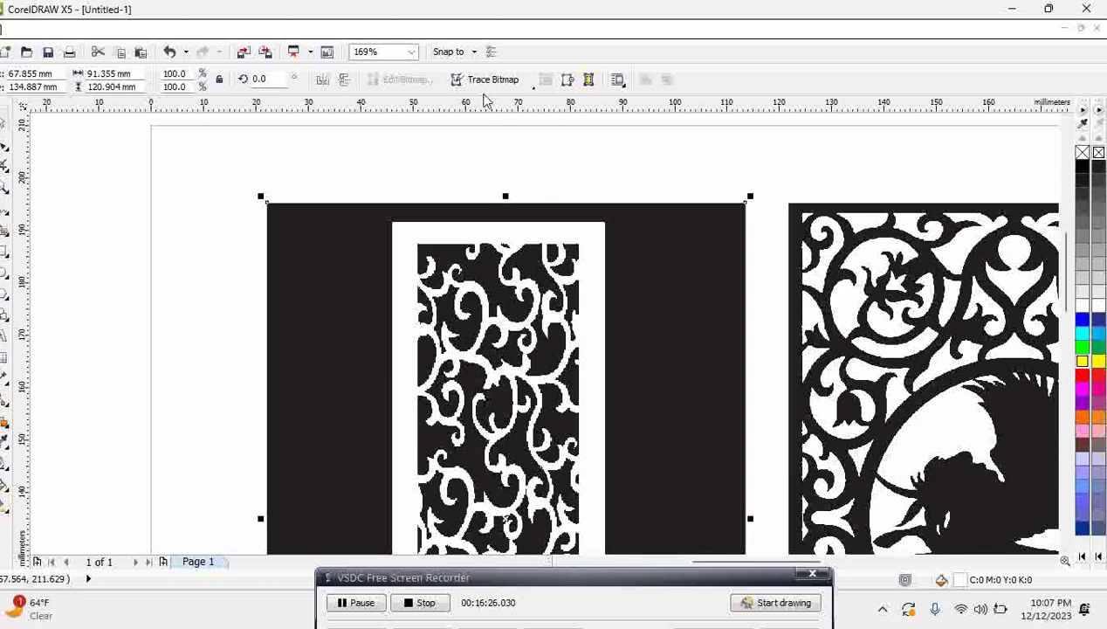
click(493, 79)
mouse_move(550, 155)
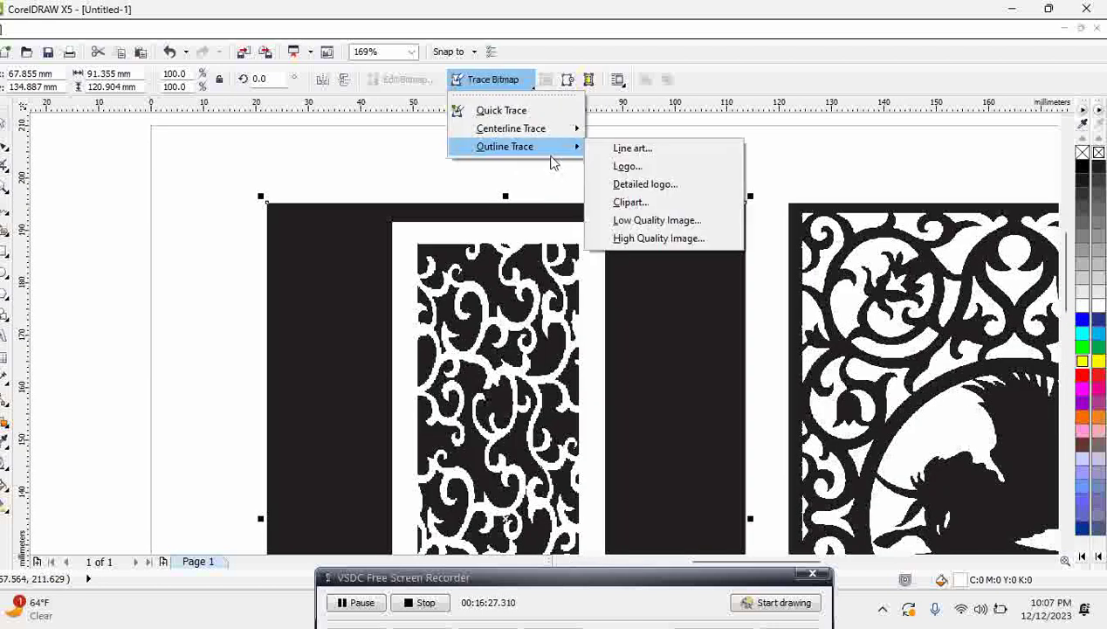
click(673, 240)
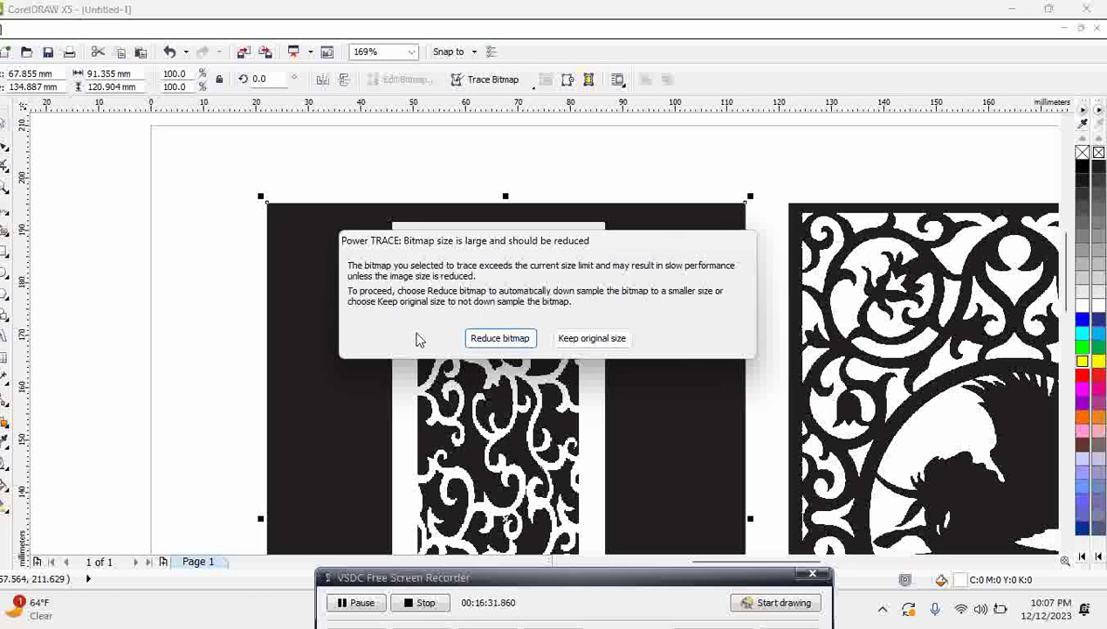
click(493, 338)
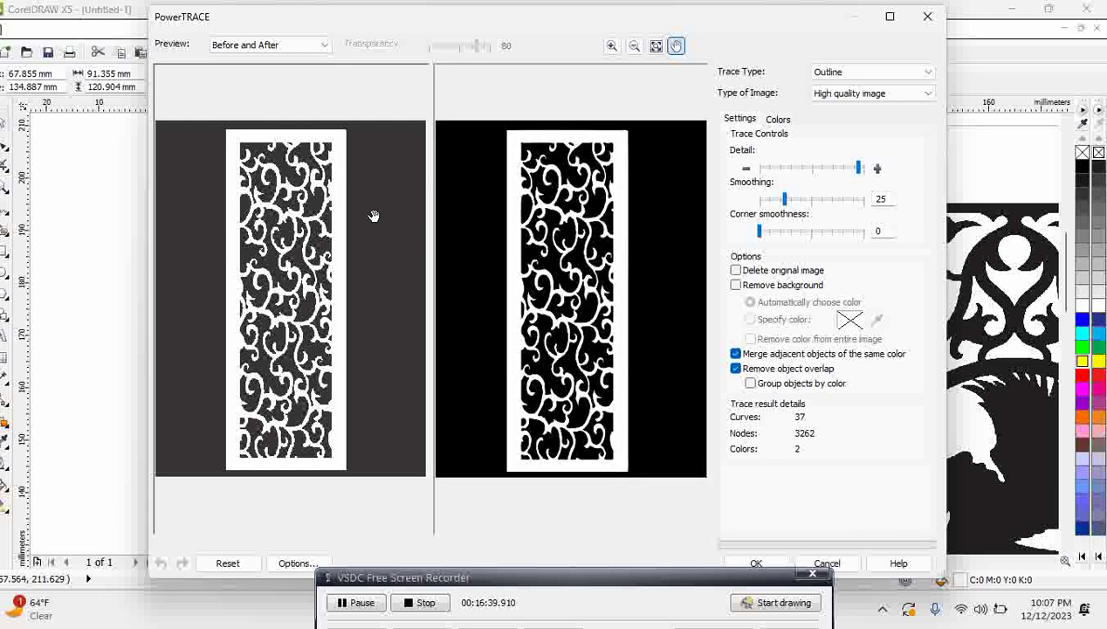
Check the scroll curves up close in the trace preview, set Smoothing to 45 and accept the trace.
click(612, 46)
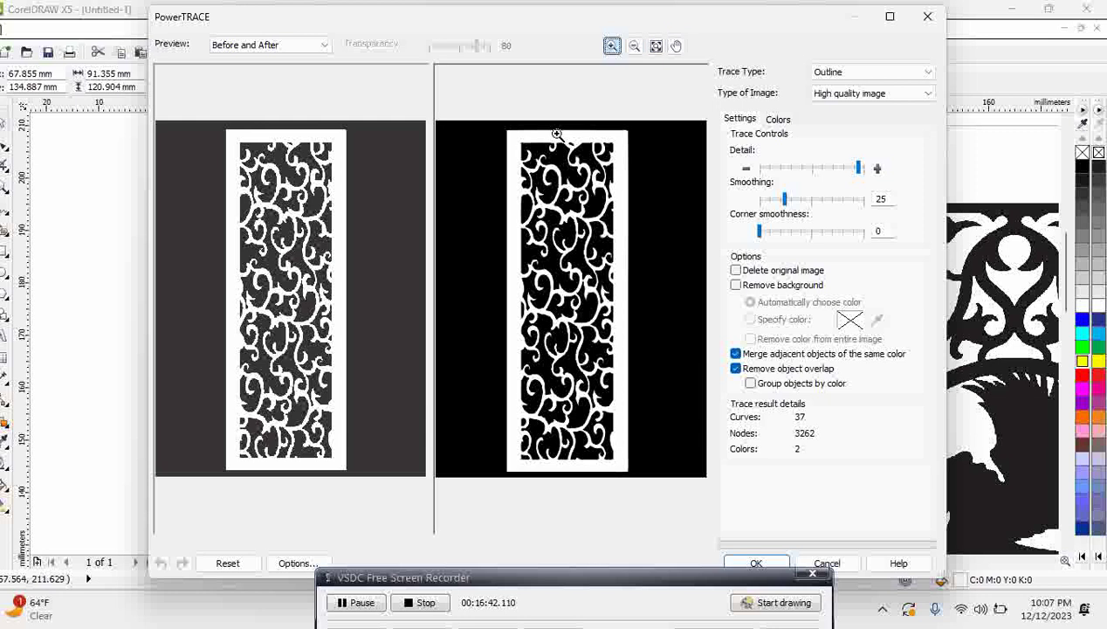
click(570, 224)
click(541, 205)
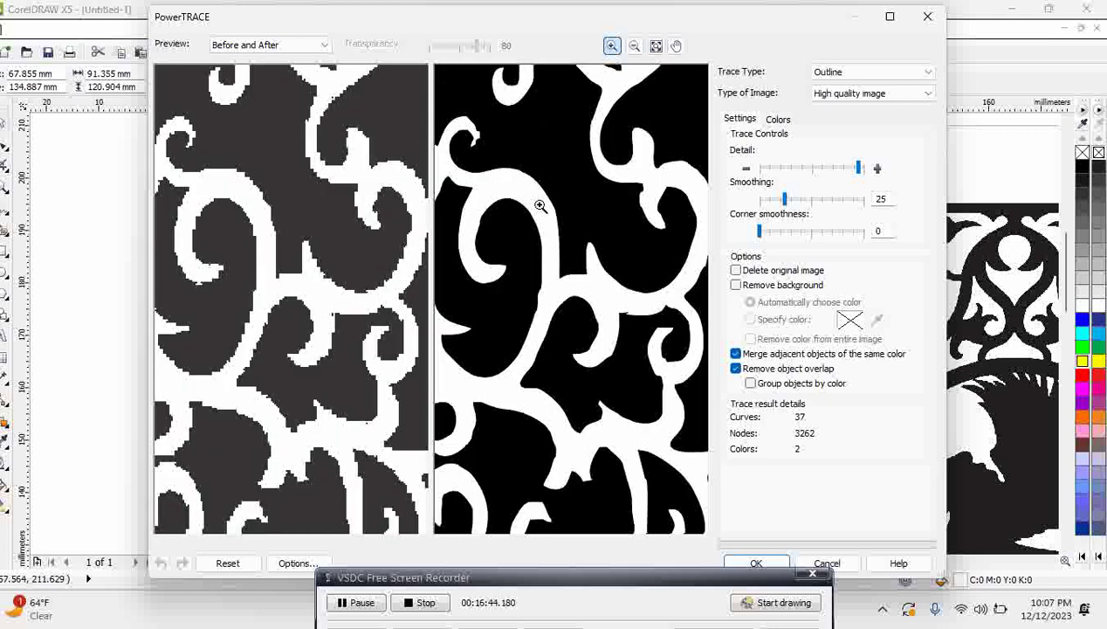
click(549, 240)
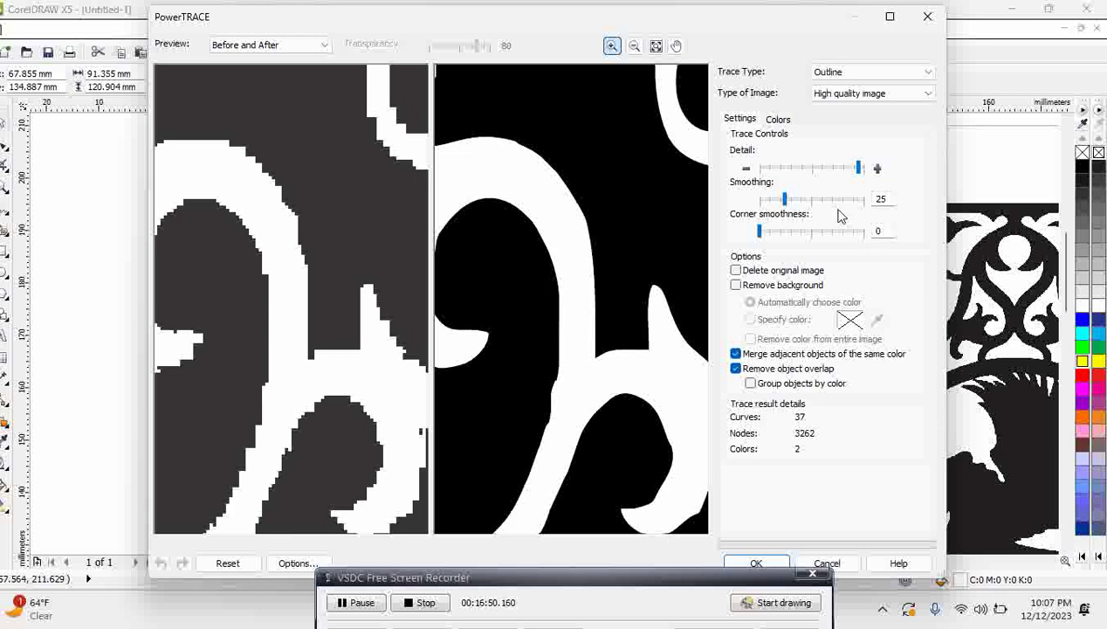
click(805, 200)
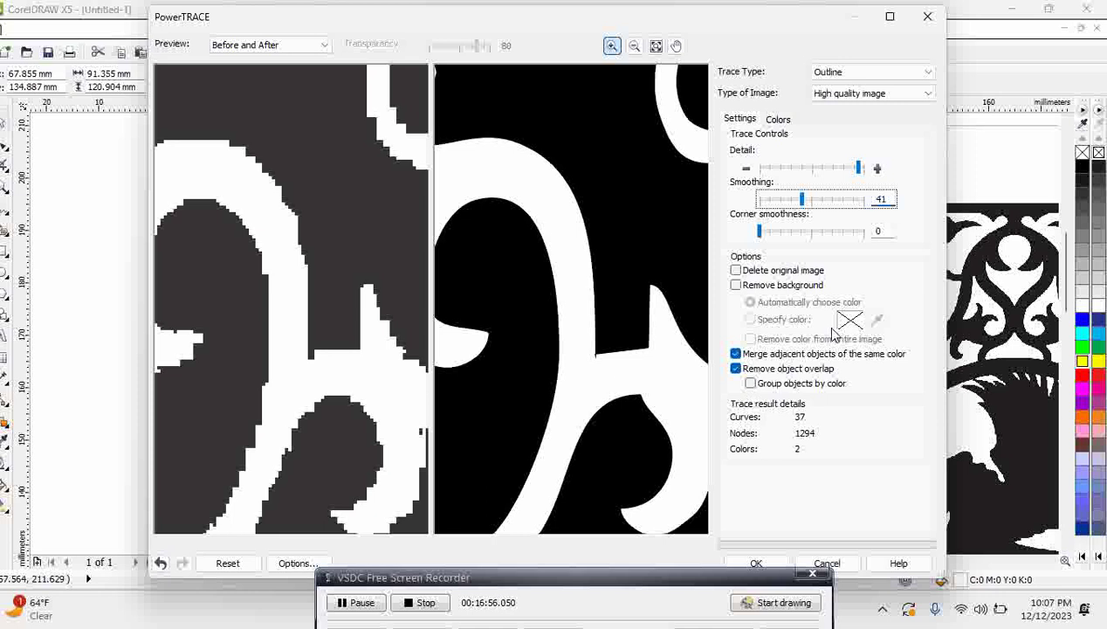
drag(802, 200, 806, 200)
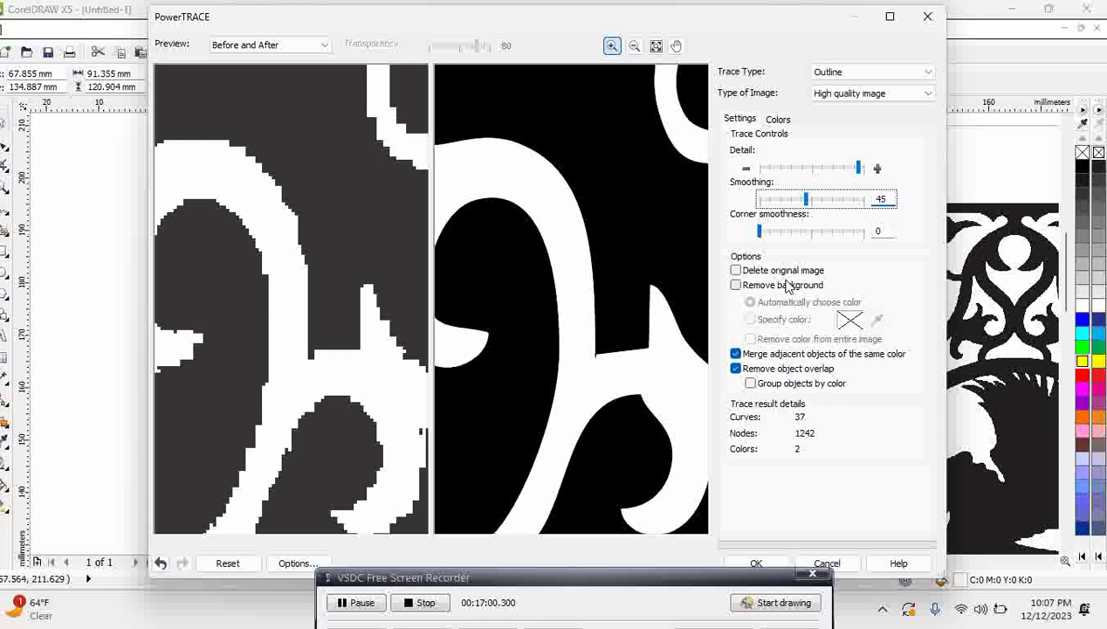
click(751, 561)
Move the traced scroll panel off its bitmap into the gap beside the swirl panel.
scroll(660, 474, down, 3)
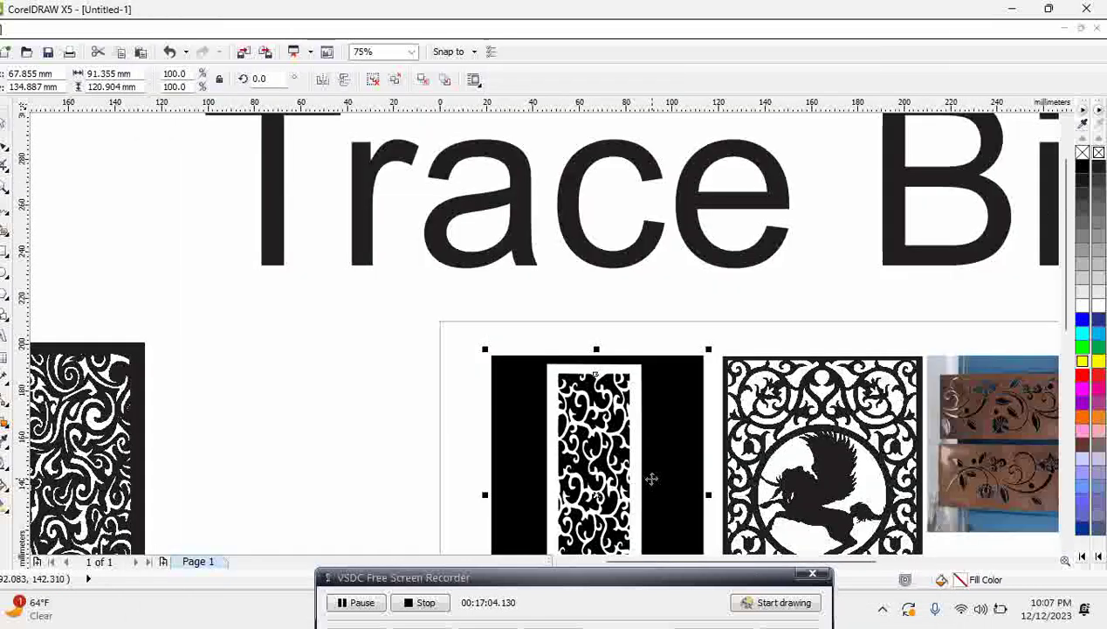
scroll(646, 473, down, 2)
drag(642, 472, 509, 463)
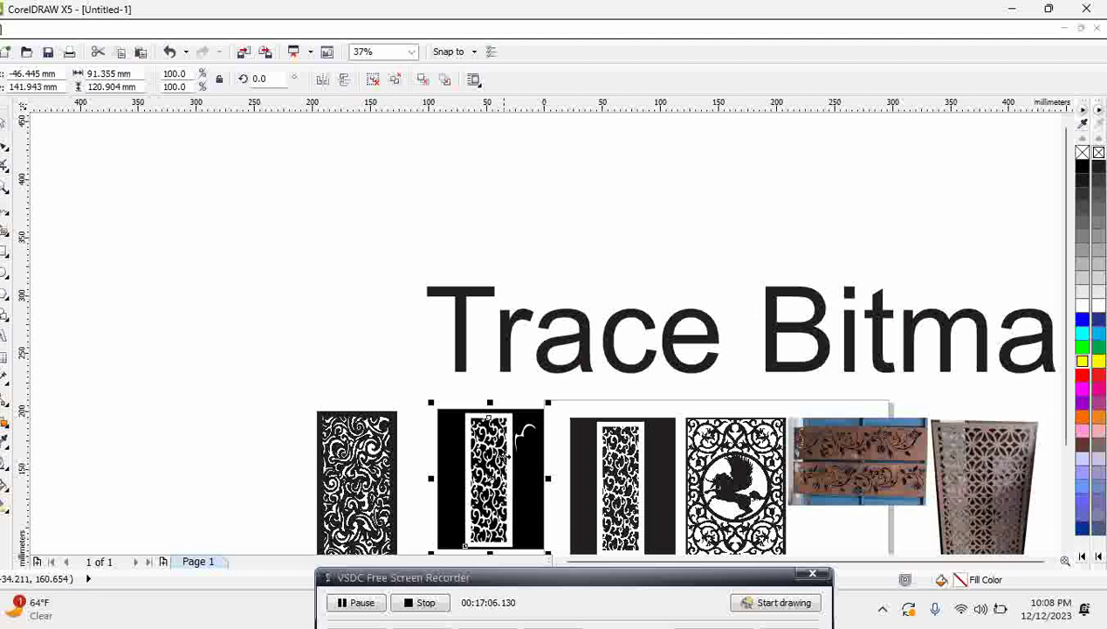
Delete the stray curl shape on the black side area of the traced scroll panel.
click(396, 353)
scroll(601, 488, down, 1)
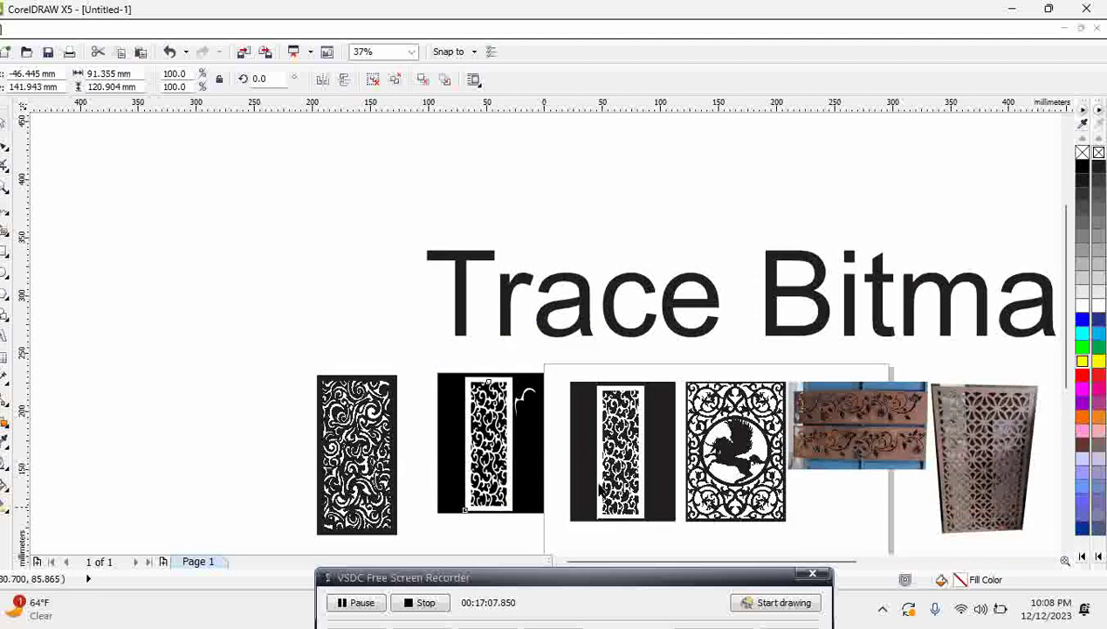
scroll(602, 489, up, 2)
click(602, 334)
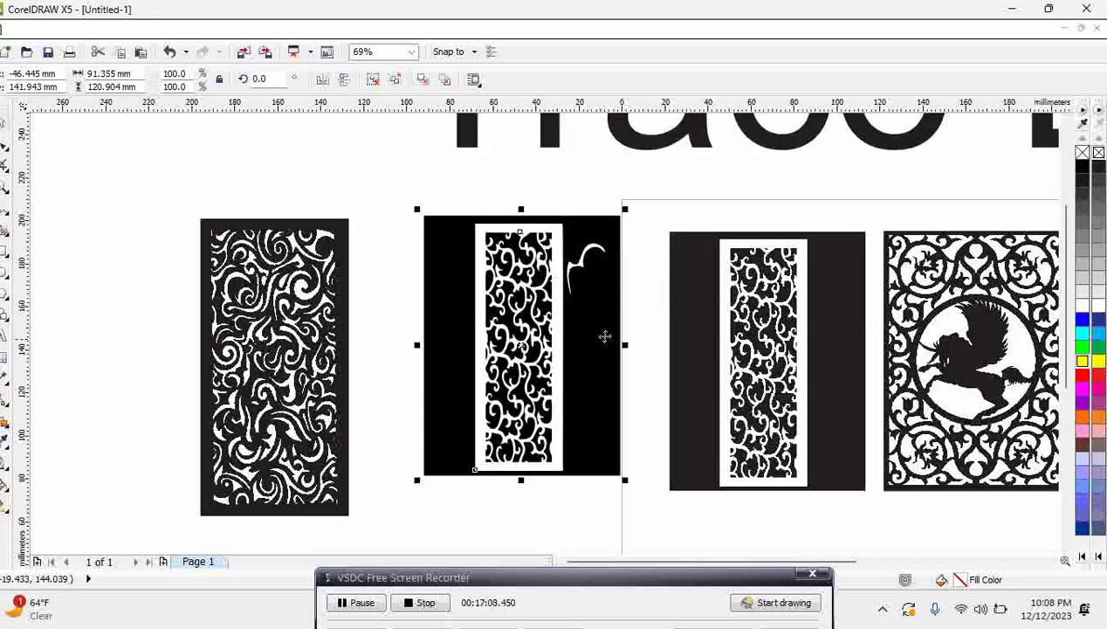
click(592, 259)
key(Delete)
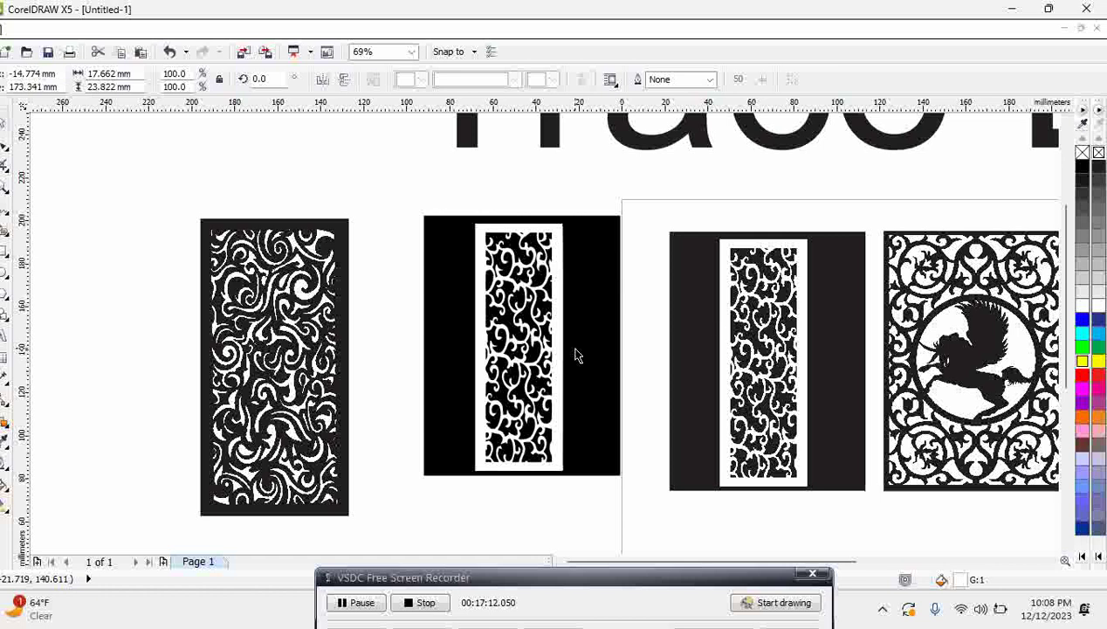
Remove the fill from the traced scroll panel and give it a black outline.
click(576, 354)
click(1082, 153)
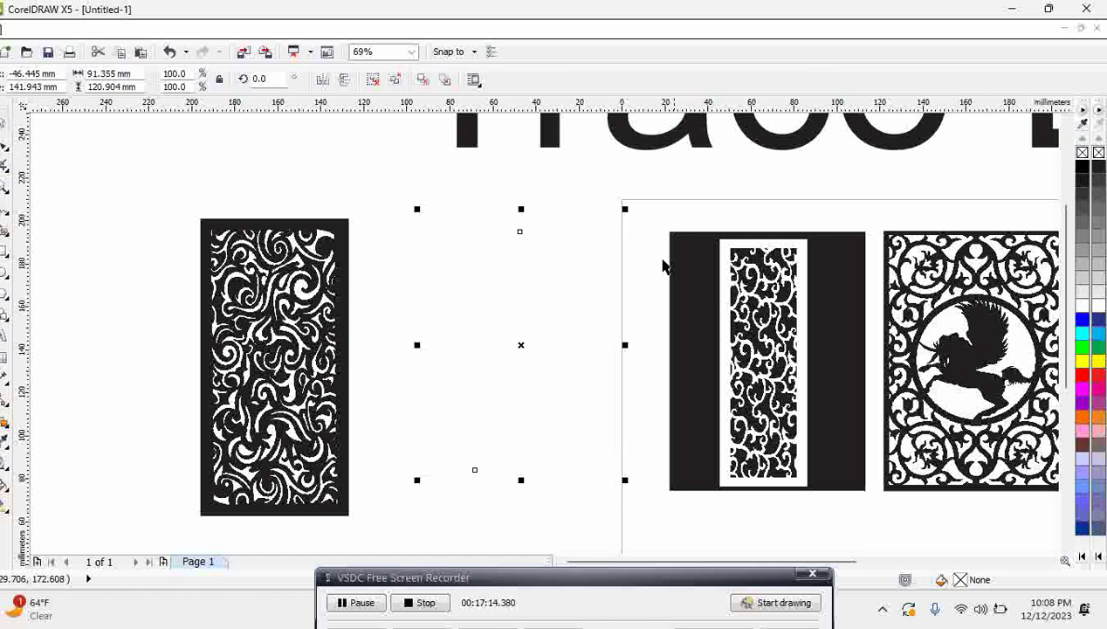
right_click(1082, 166)
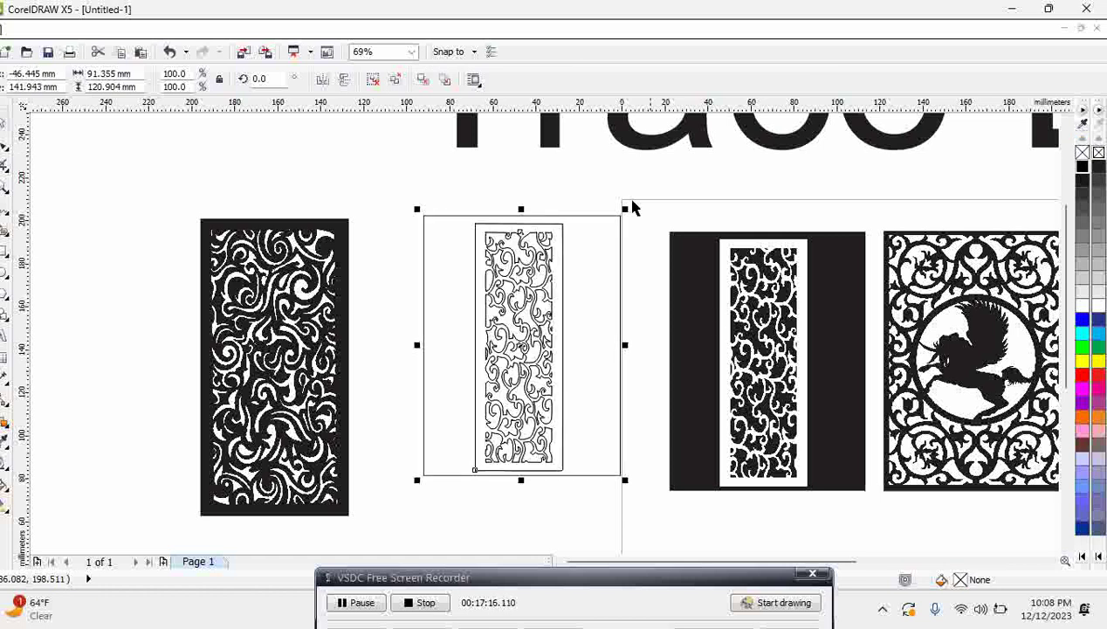
Shift the outlined scroll panel slightly left, ungroup it and delete its outermost rectangle.
click(592, 254)
drag(561, 257, 531, 268)
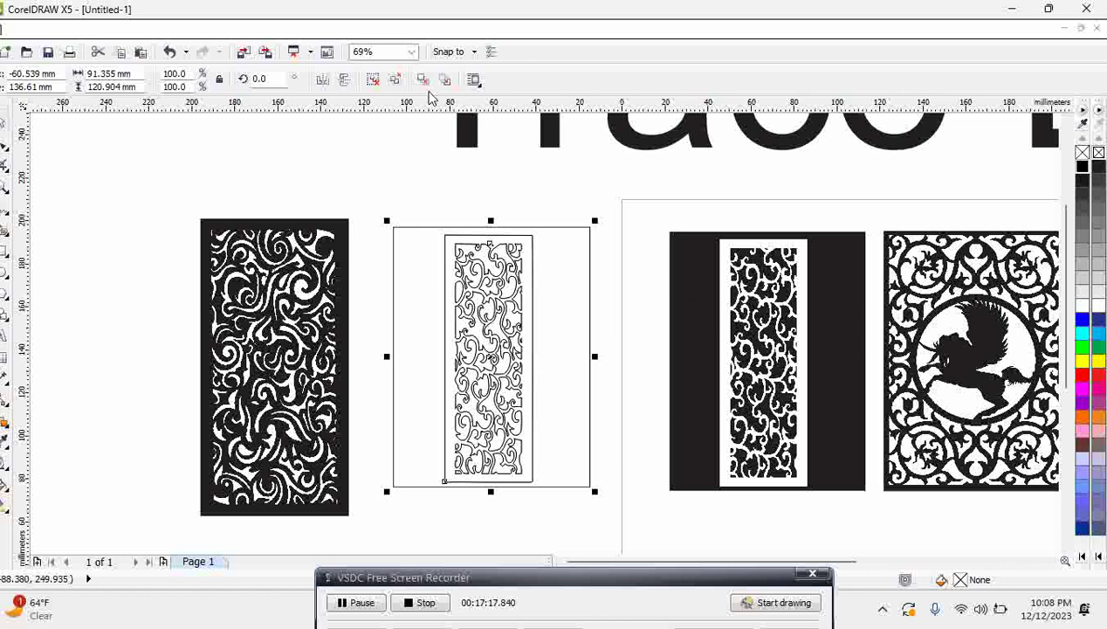
click(561, 277)
click(560, 269)
key(Delete)
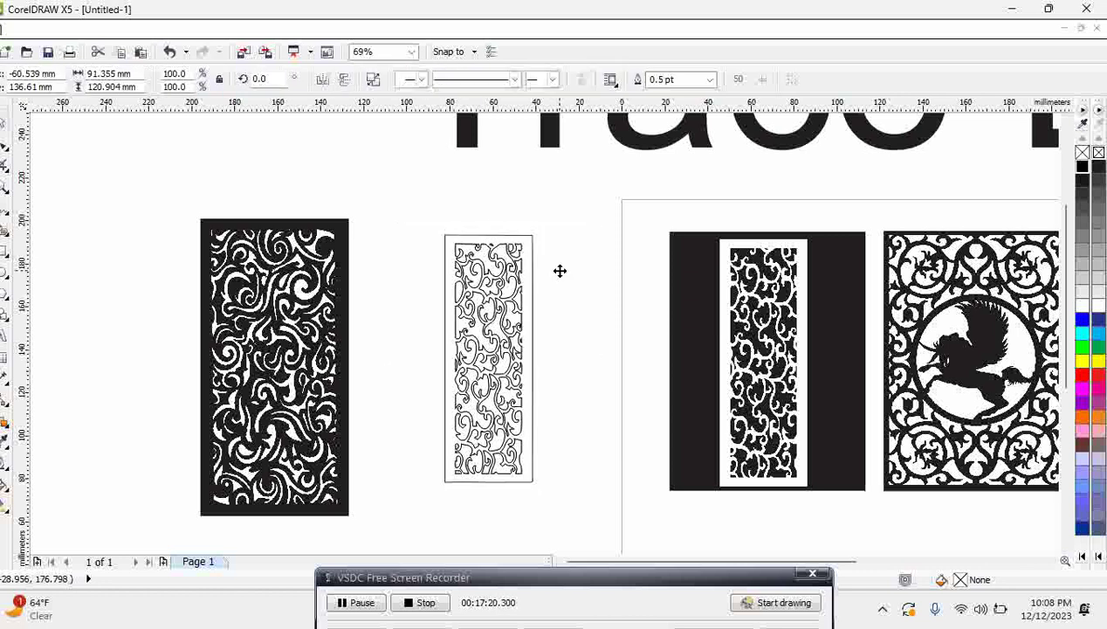
Pull the framed outline curve off the underlying scroll shapes and delete it.
click(560, 271)
key(z)
drag(462, 218, 578, 360)
drag(338, 179, 733, 409)
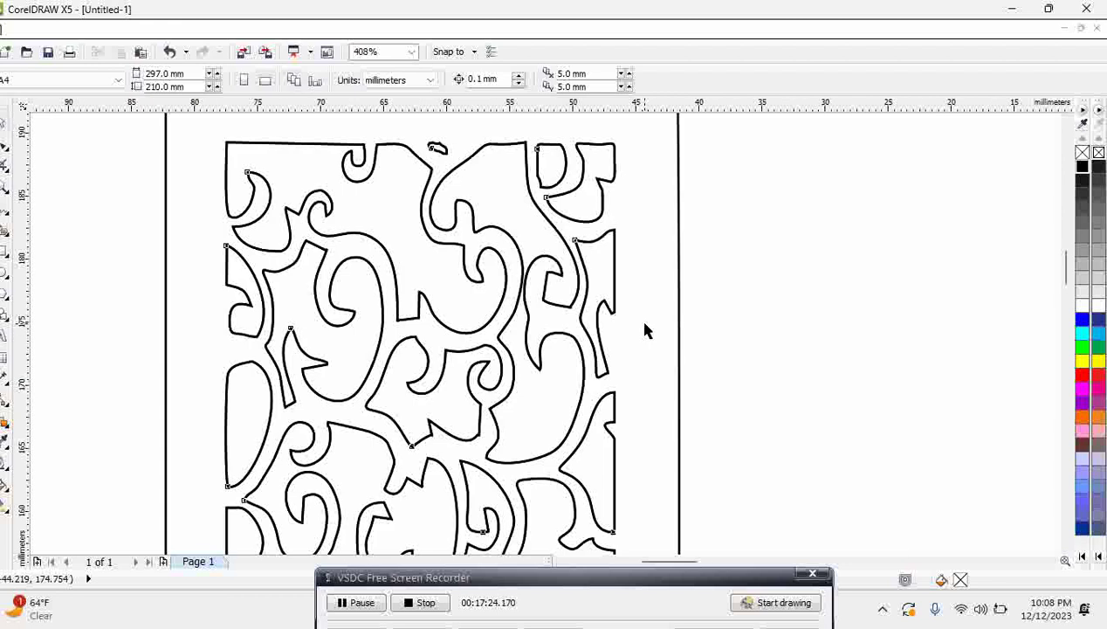
drag(642, 321, 895, 341)
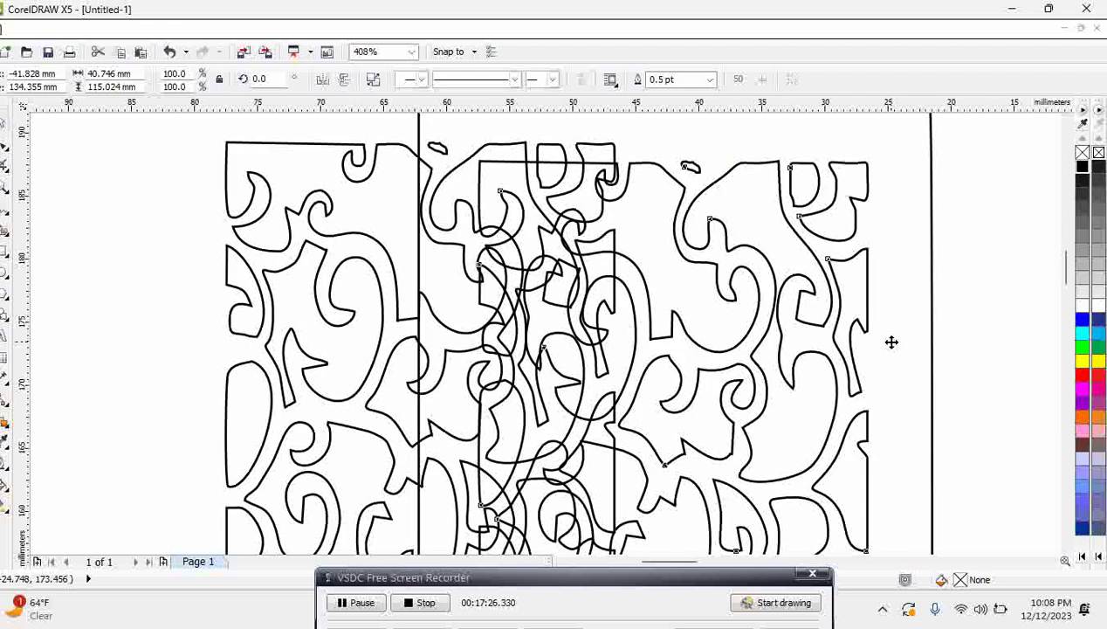
key(ctrl+z)
click(891, 342)
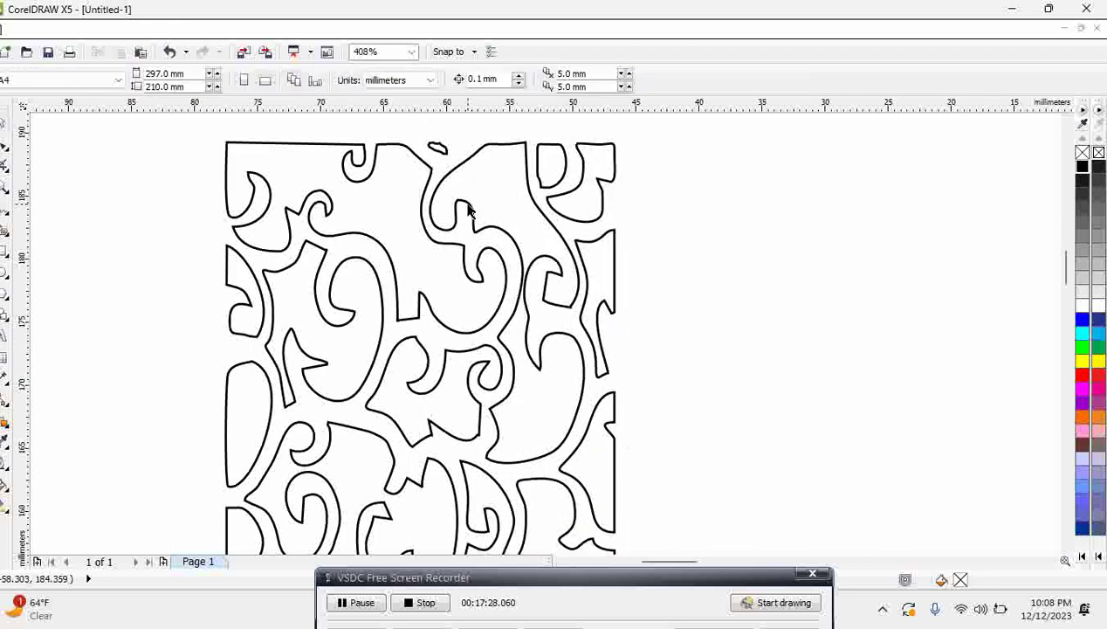
Try moving one scroll shape aside, undo the move, and inspect the nodes of two scroll curves.
drag(467, 209, 641, 240)
key(ctrl+z)
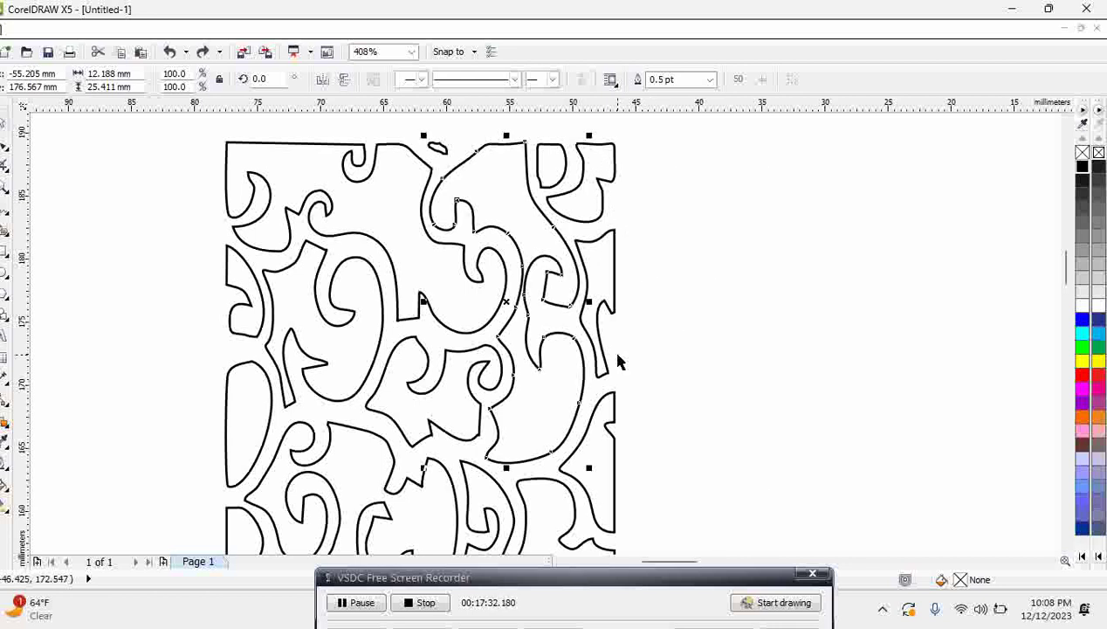
click(5, 150)
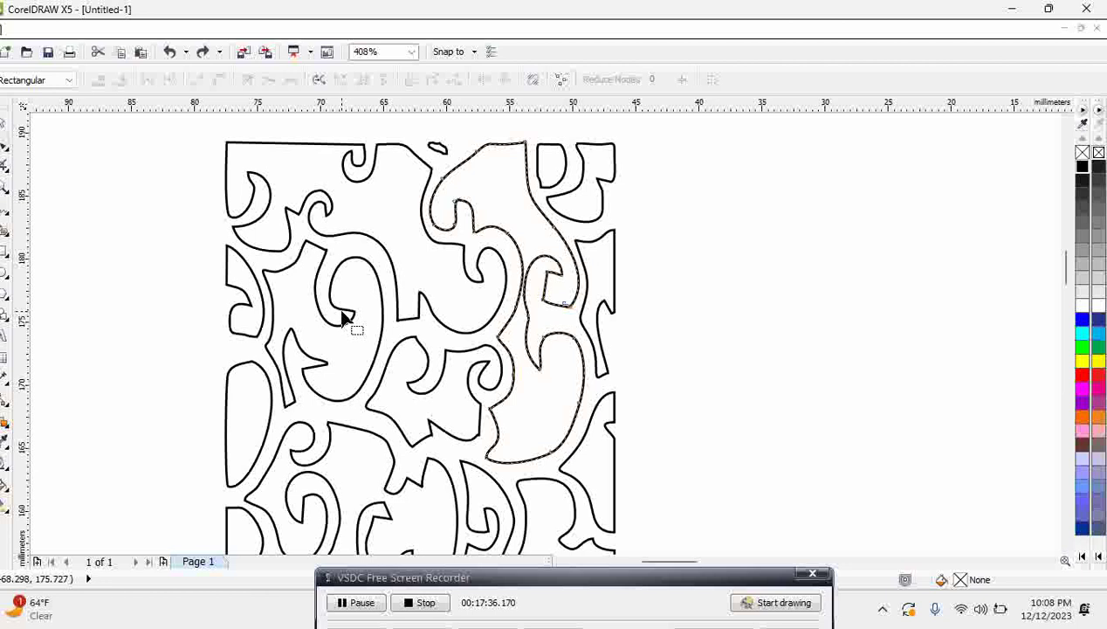
click(345, 314)
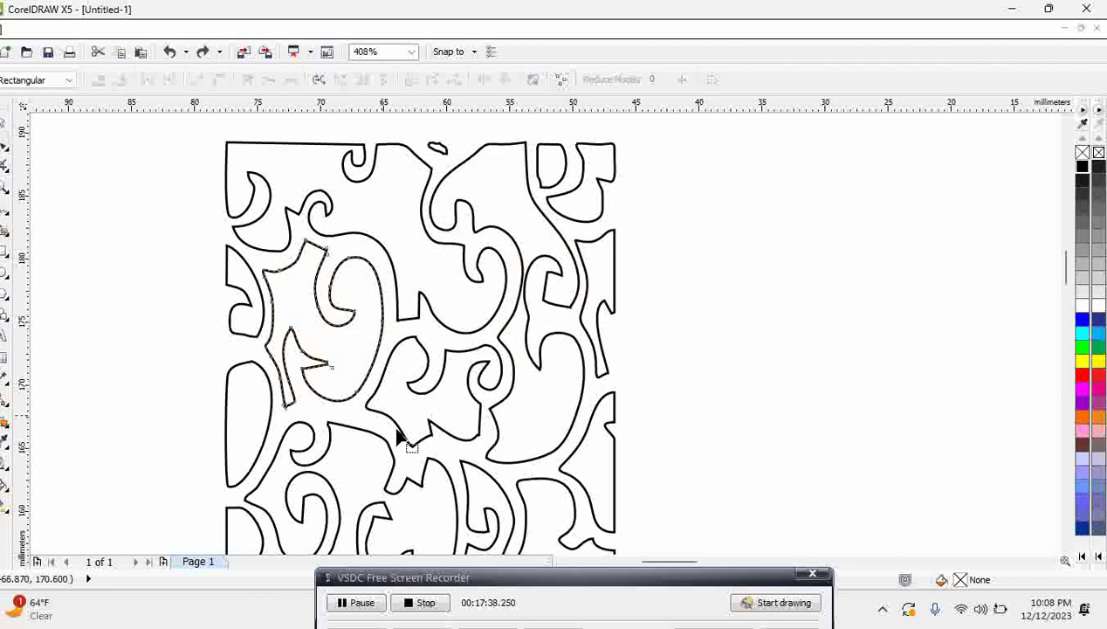
Delete the traced scroll shapes together with the narrow scroll panel bitmap.
click(11, 125)
scroll(129, 307, down, 2)
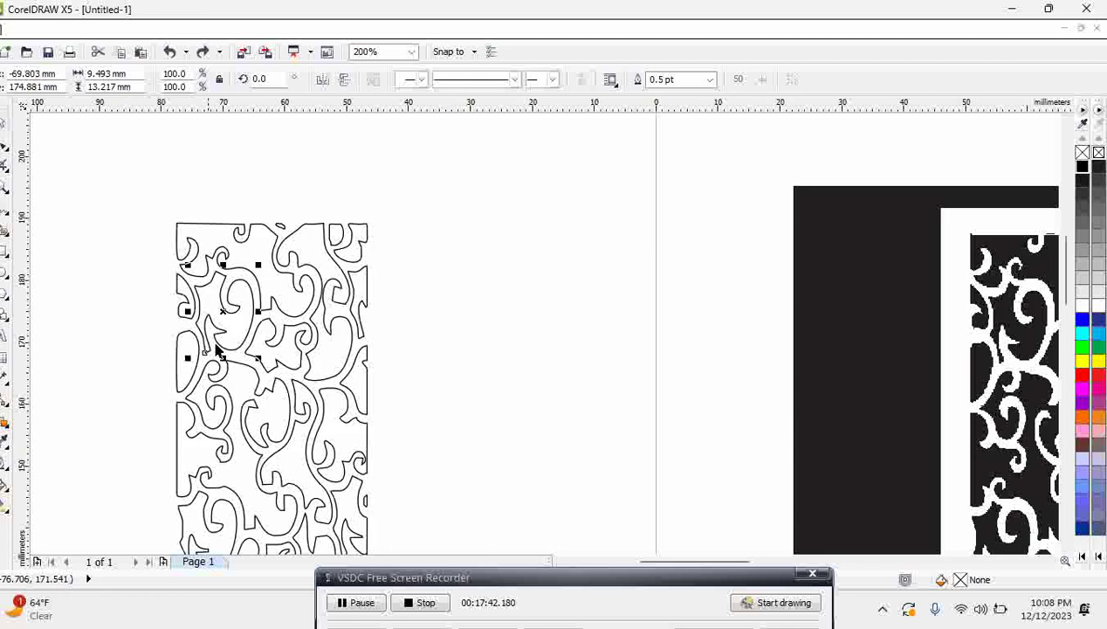
scroll(218, 349, down, 4)
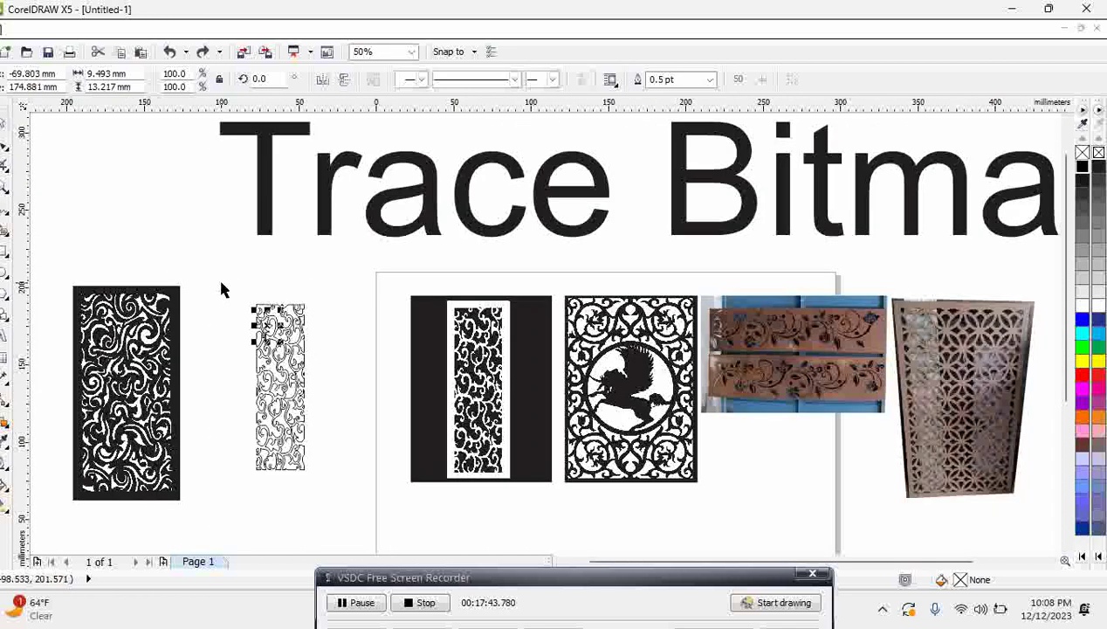
drag(221, 290, 559, 533)
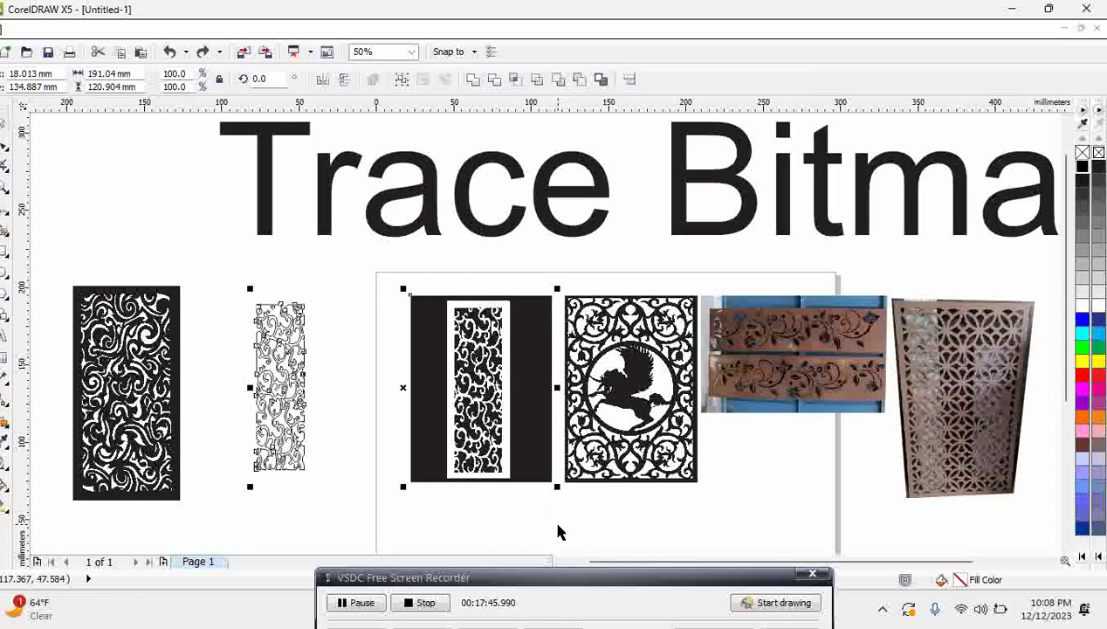
key(Delete)
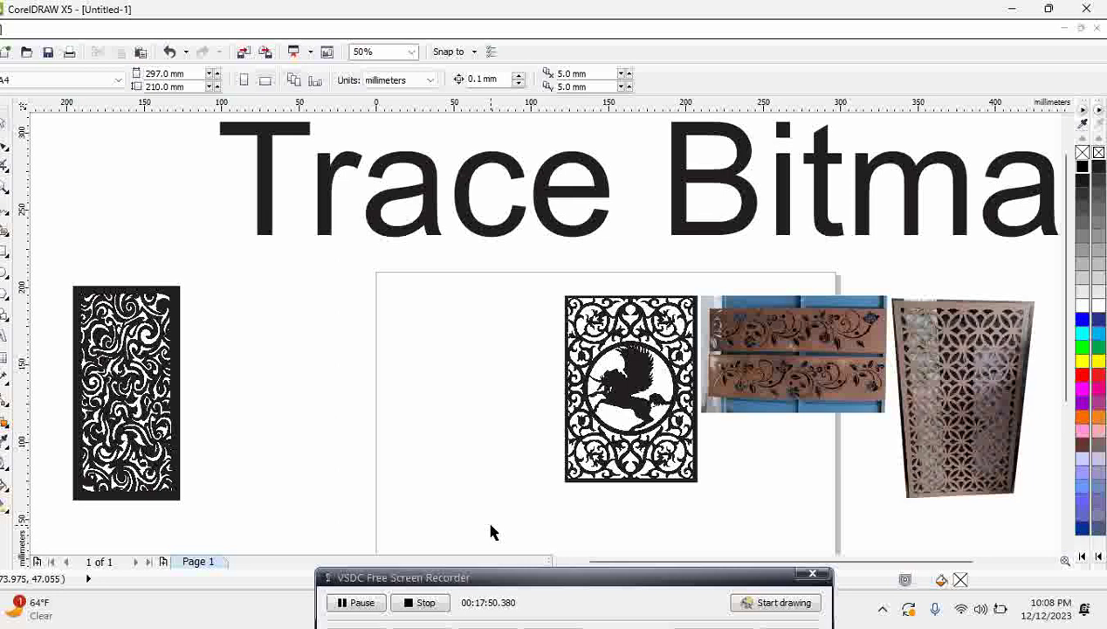
Move the winged unicorn panel bitmap left and start a High Quality Image outline trace, reducing the bitmap size.
drag(580, 384, 500, 389)
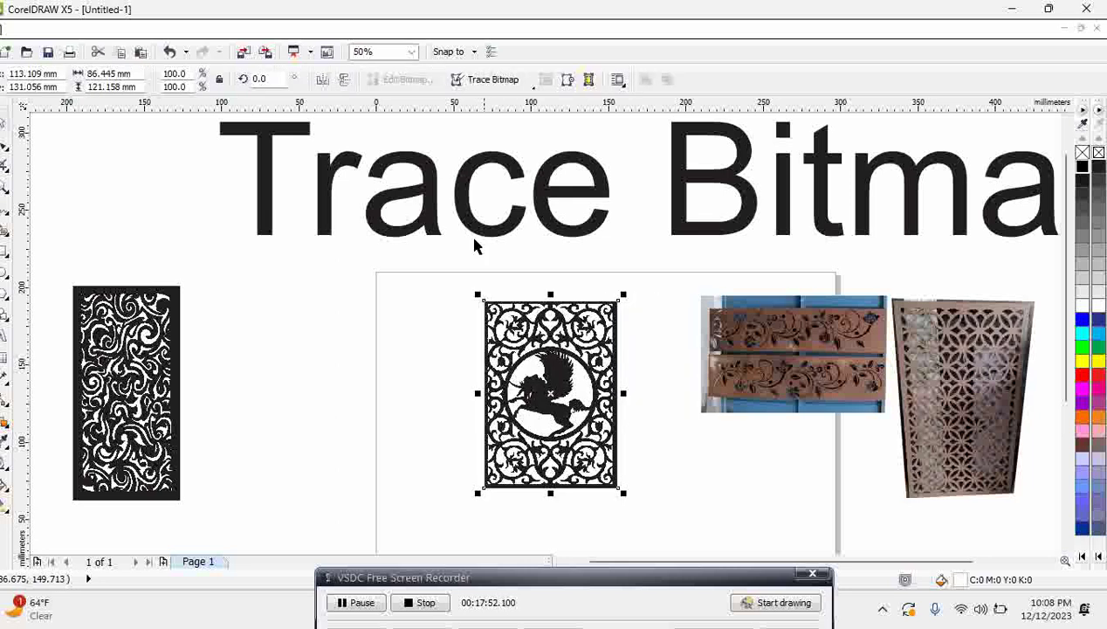
click(511, 80)
mouse_move(569, 145)
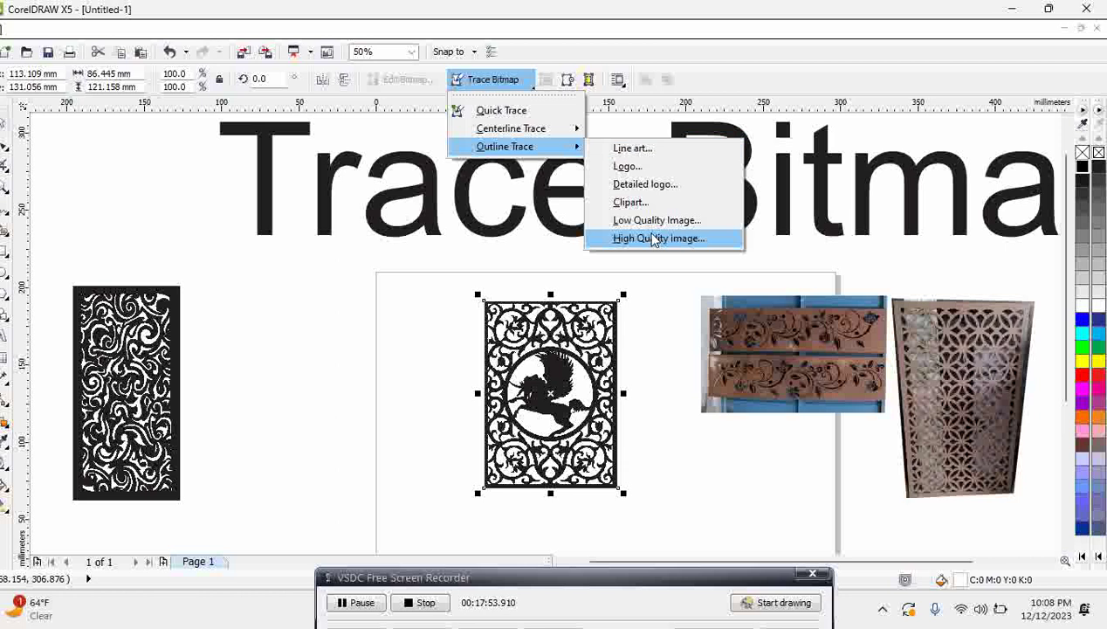
click(654, 239)
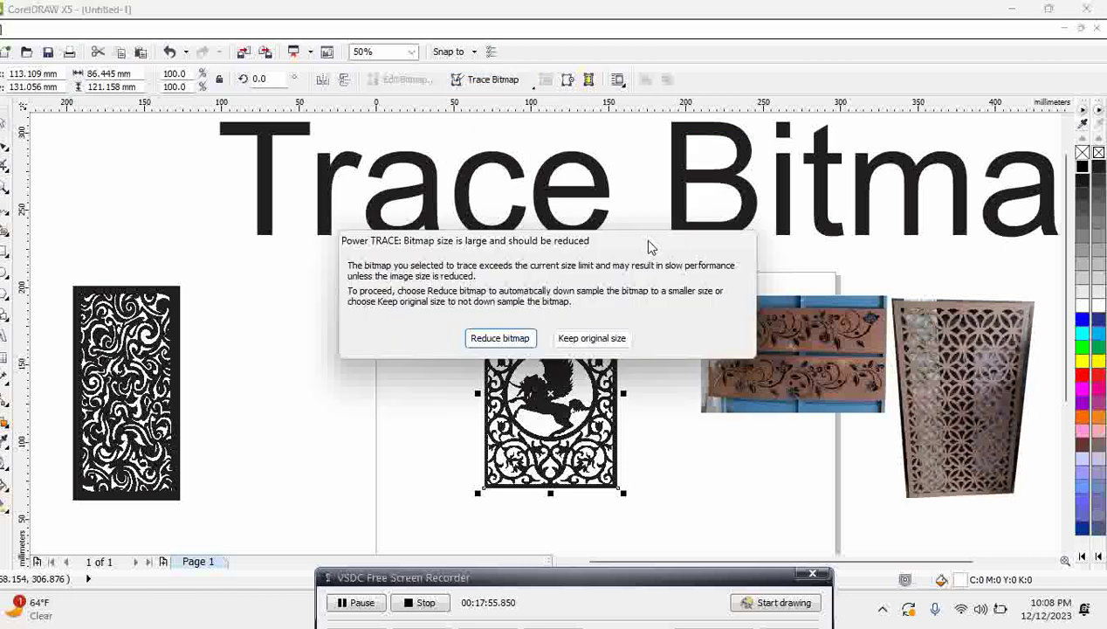
click(499, 338)
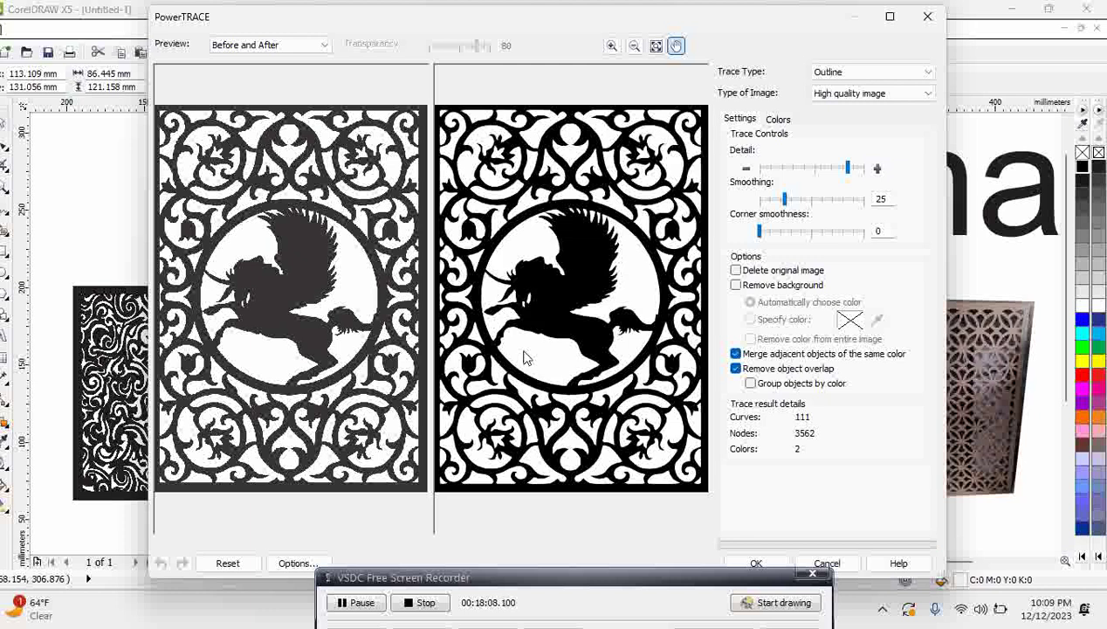
Check the traced curves above the unicorn up close, set Smoothing to 36 and accept the trace.
click(612, 48)
click(581, 217)
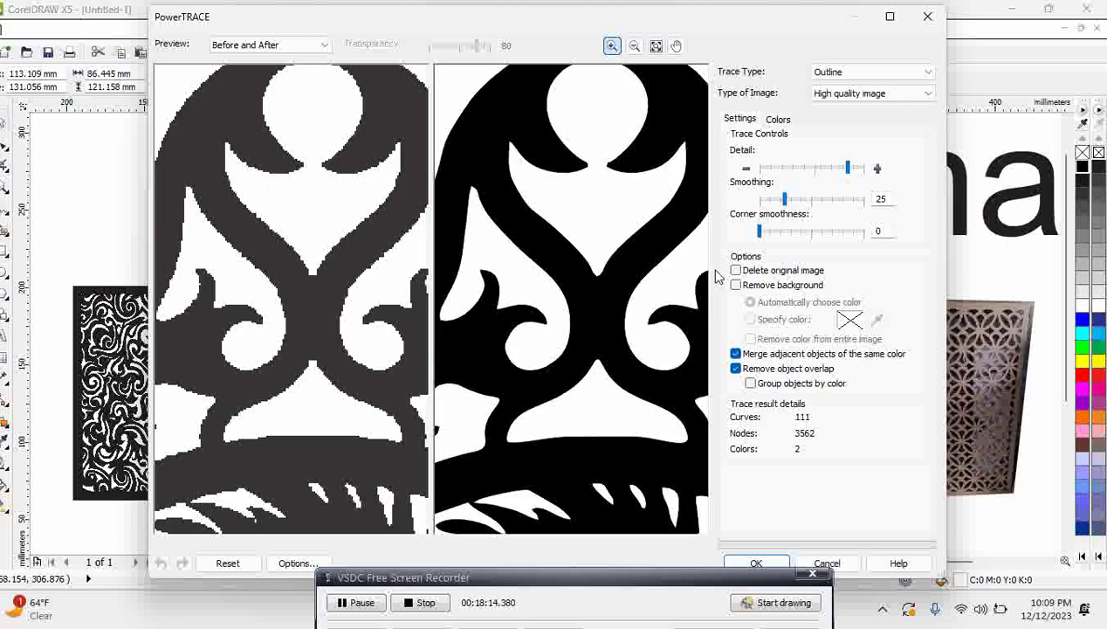
click(798, 200)
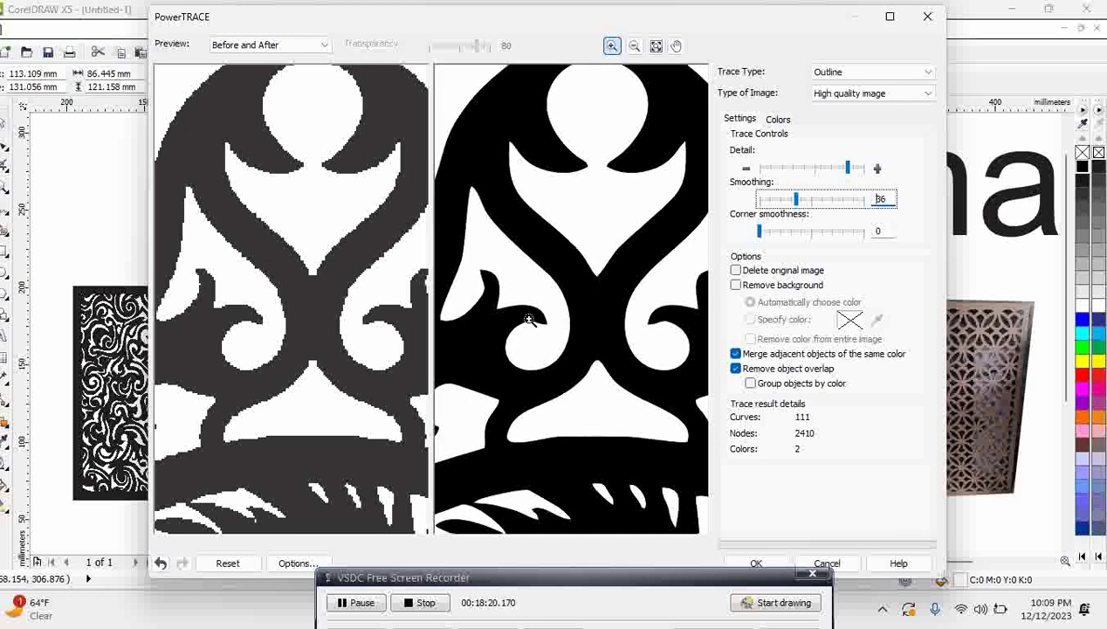
click(756, 563)
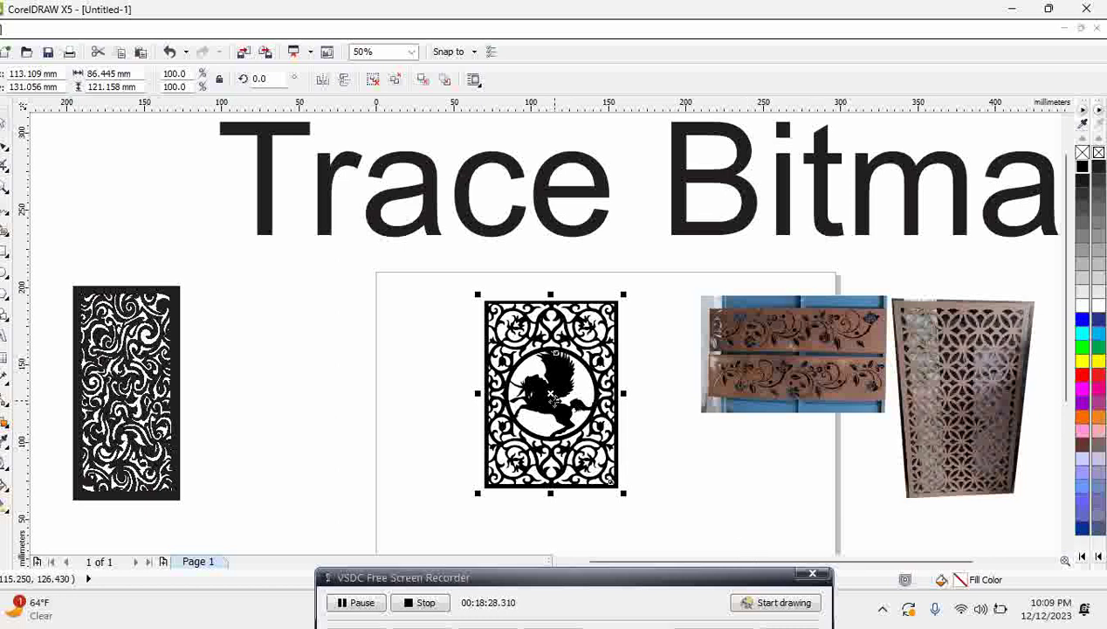
Place the traced unicorn panel directly left of its bitmap, with no fill and a black outline.
drag(535, 400, 370, 403)
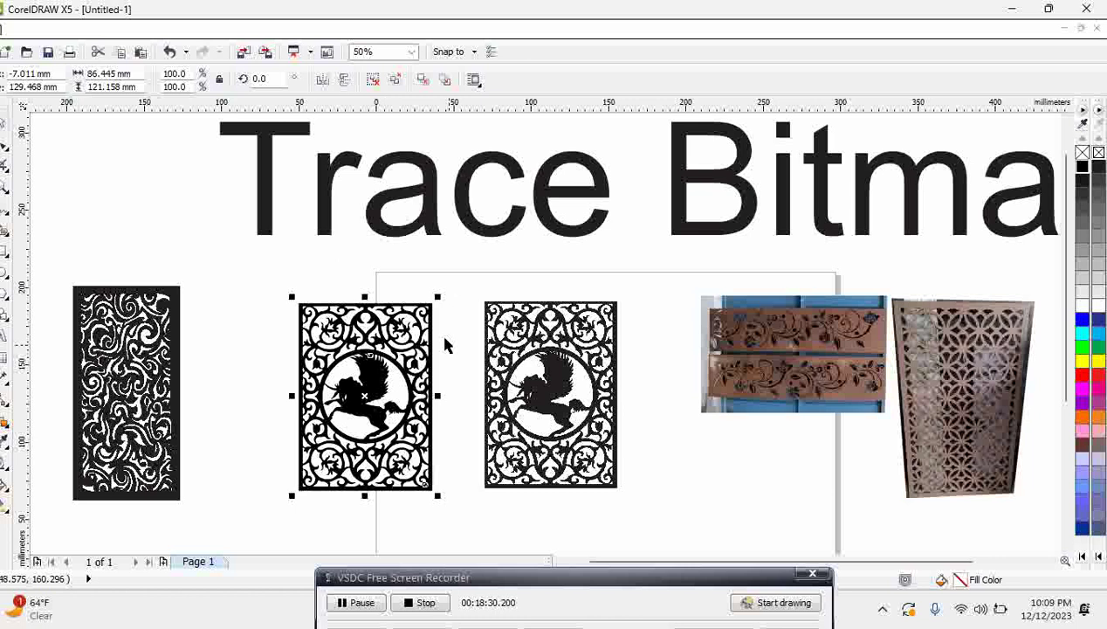
click(1082, 154)
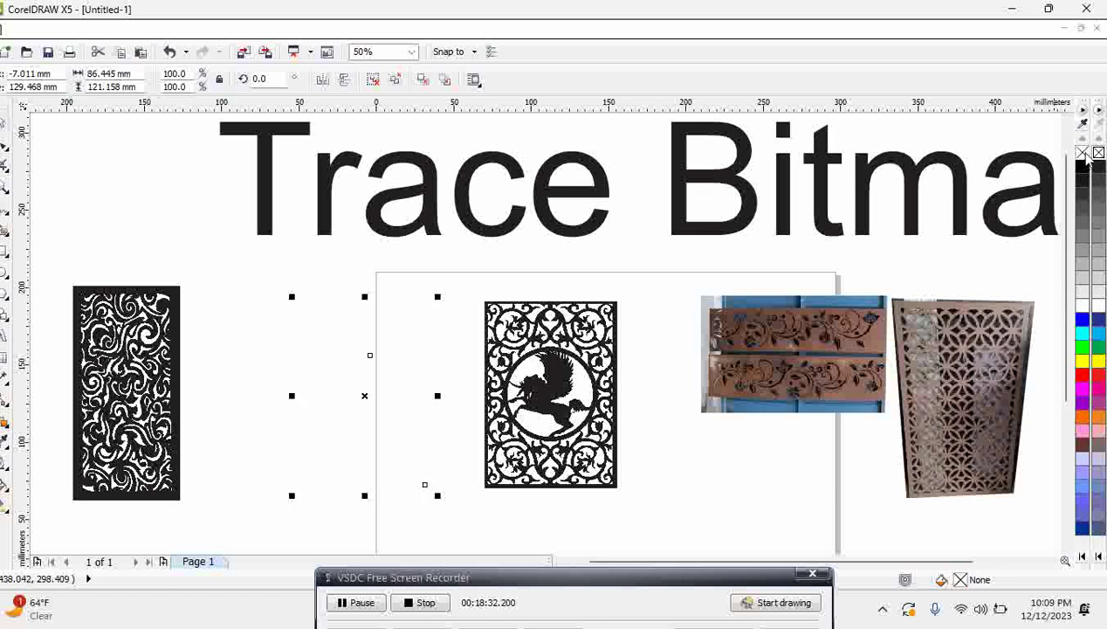
right_click(1083, 168)
click(317, 277)
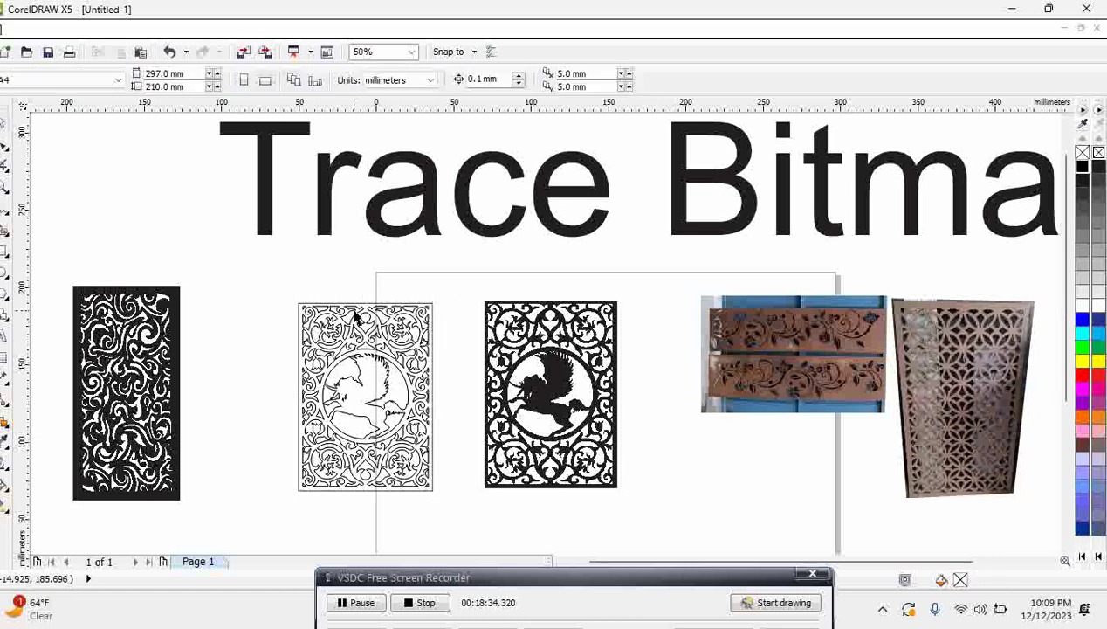
drag(319, 306, 201, 286)
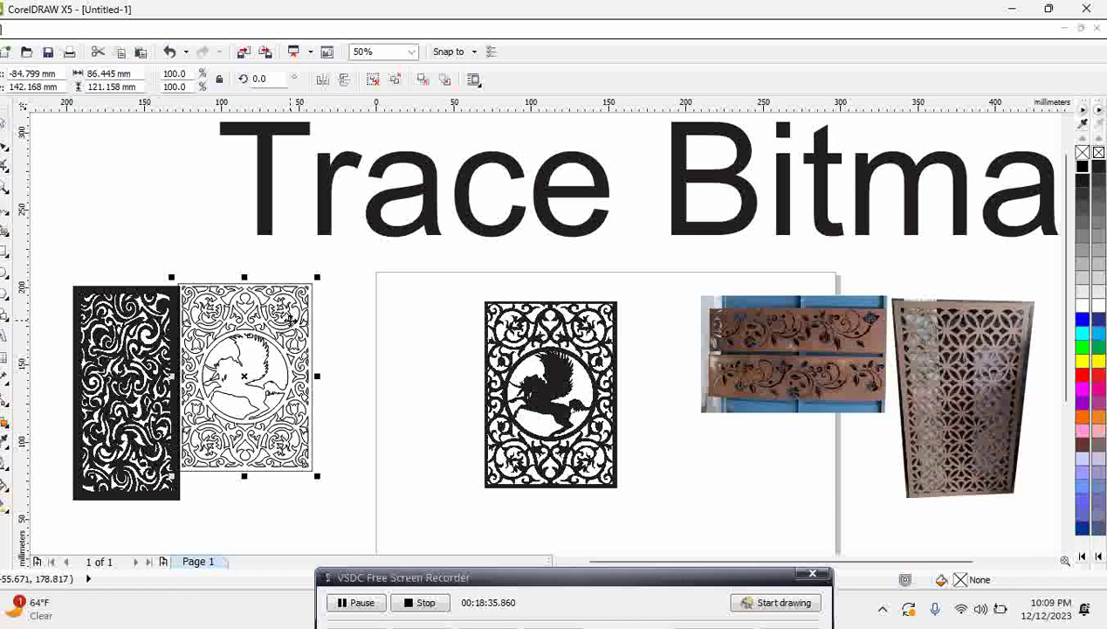
mouse_move(298, 298)
mouse_down()
mouse_move(370, 324)
mouse_move(443, 318)
mouse_up()
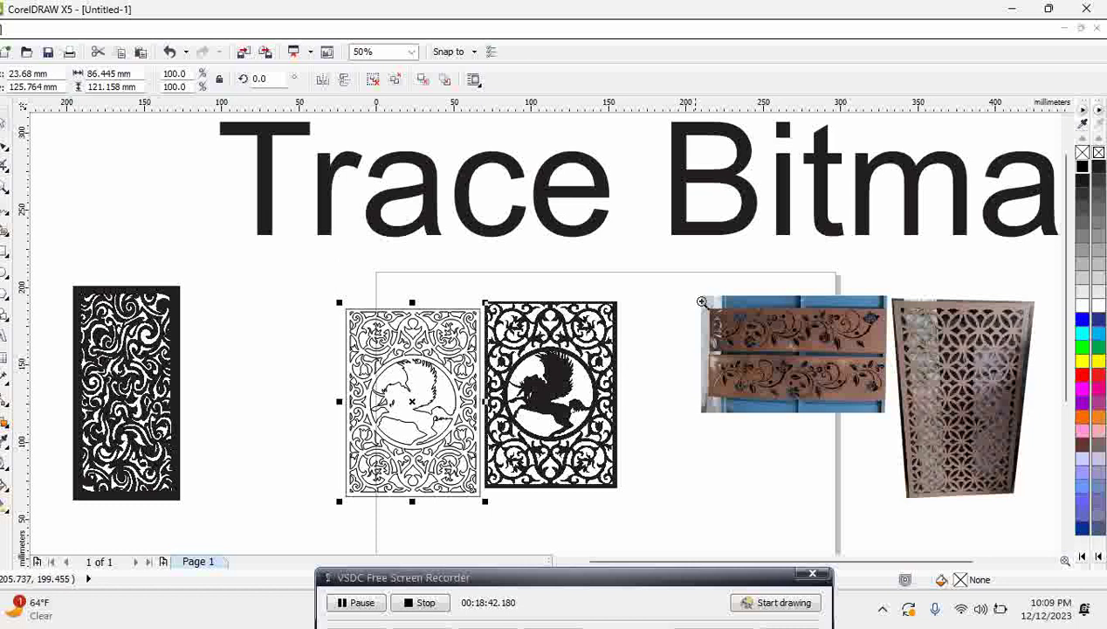
Try converting the floral panel photo to a 300 dpi Black and White (1-bit) bitmap, and delete the converted image.
drag(697, 297, 1048, 525)
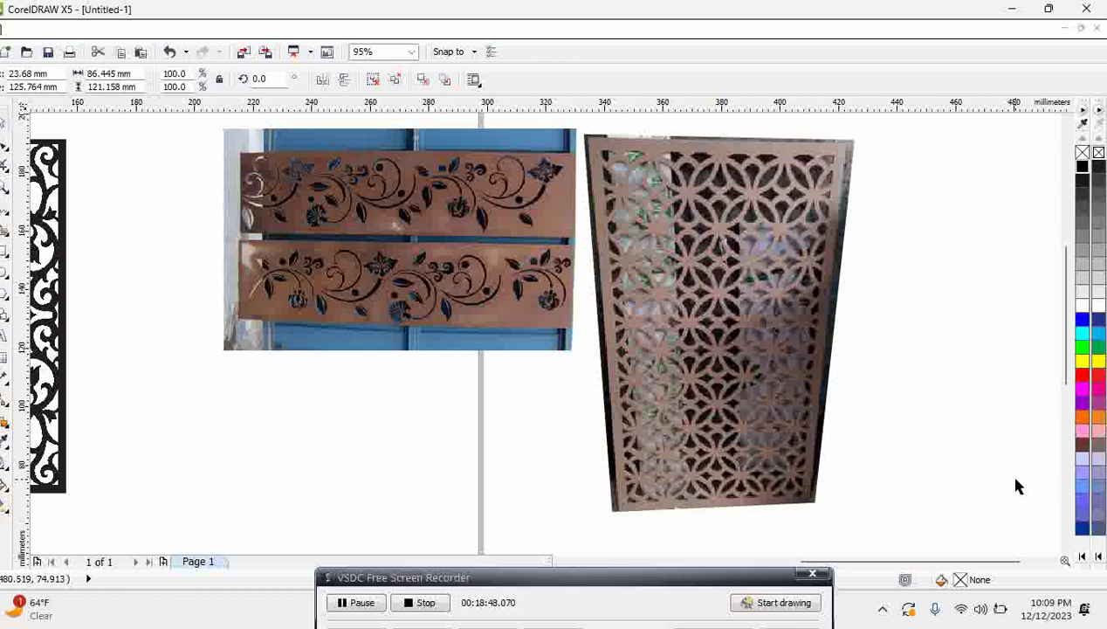
drag(462, 238, 428, 289)
click(227, 30)
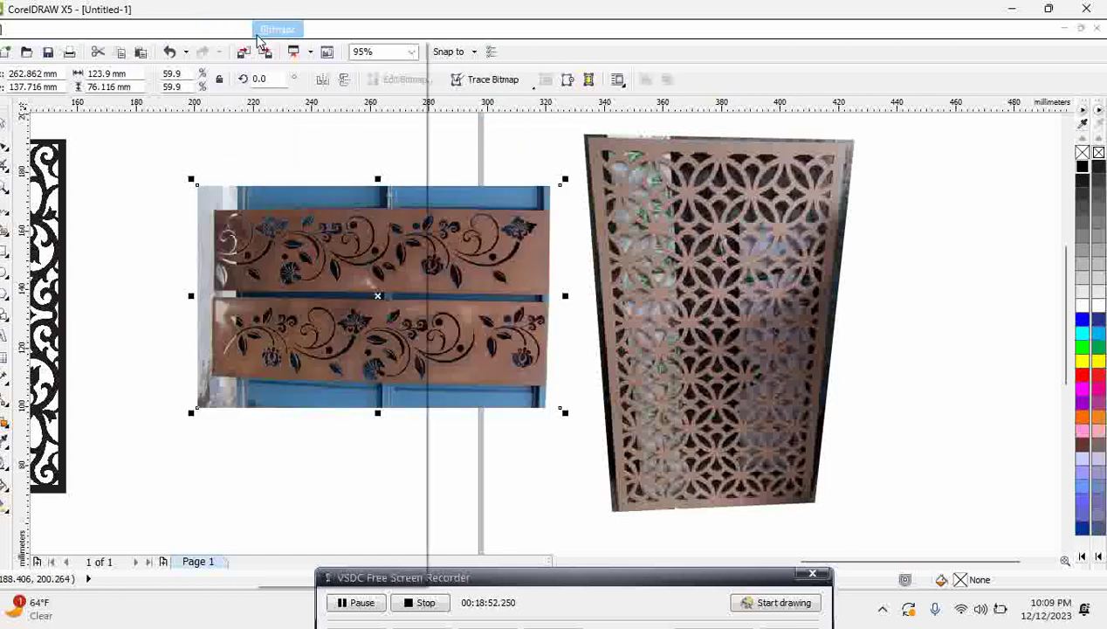
click(277, 29)
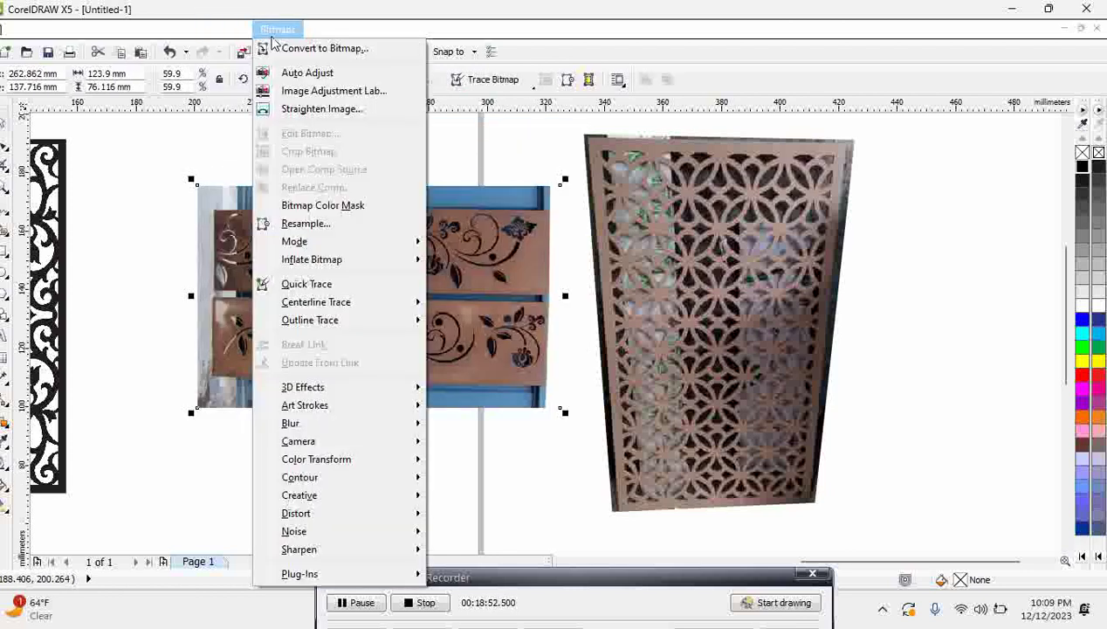
click(341, 48)
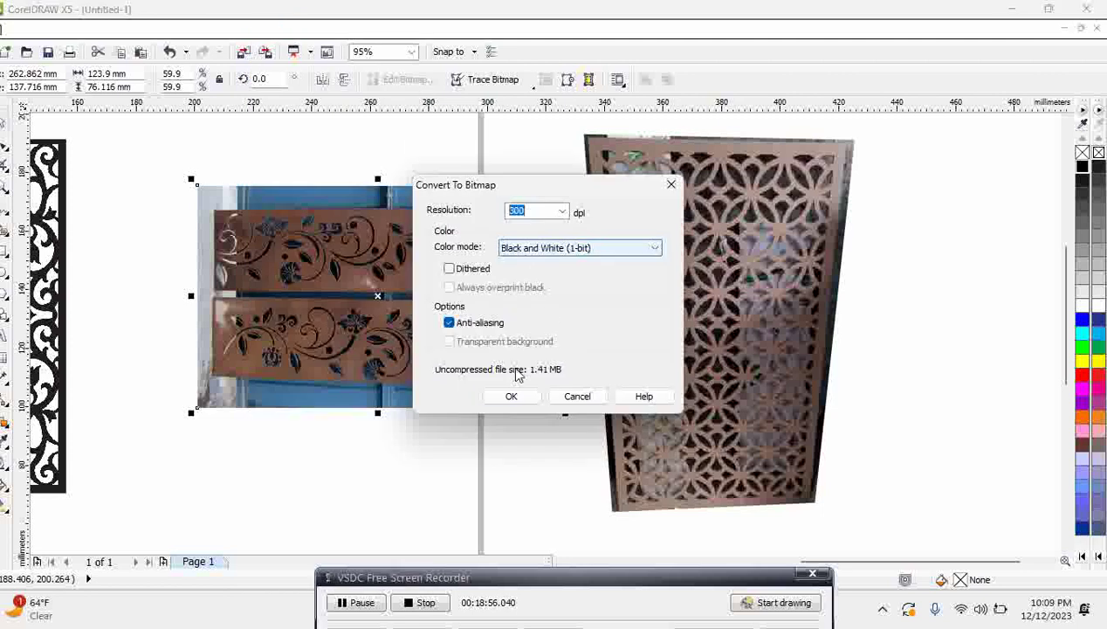
click(514, 397)
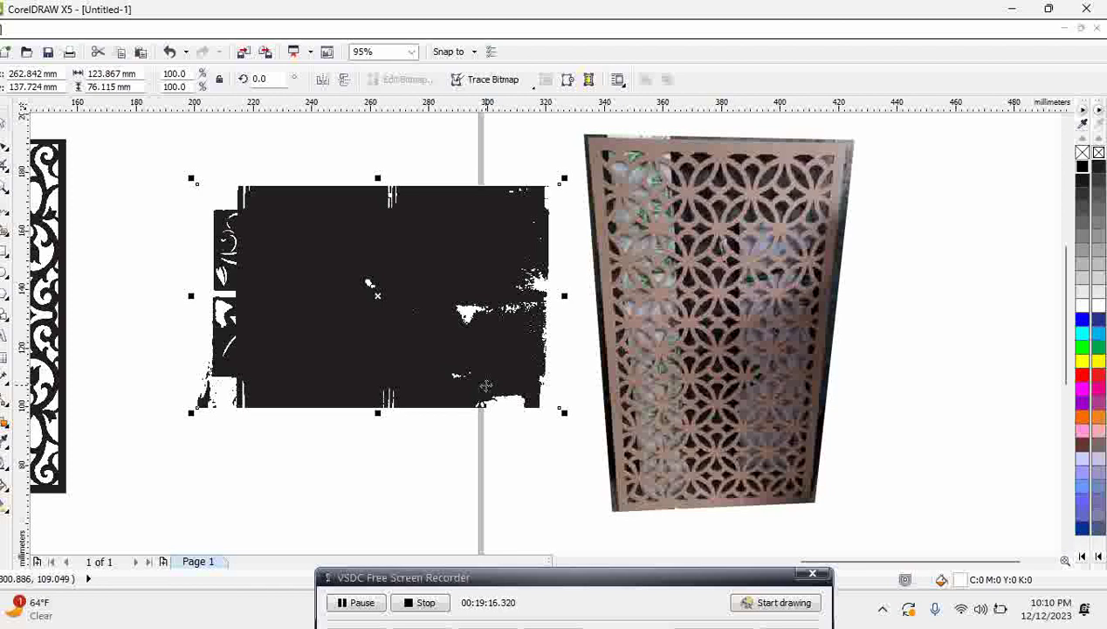
key(Delete)
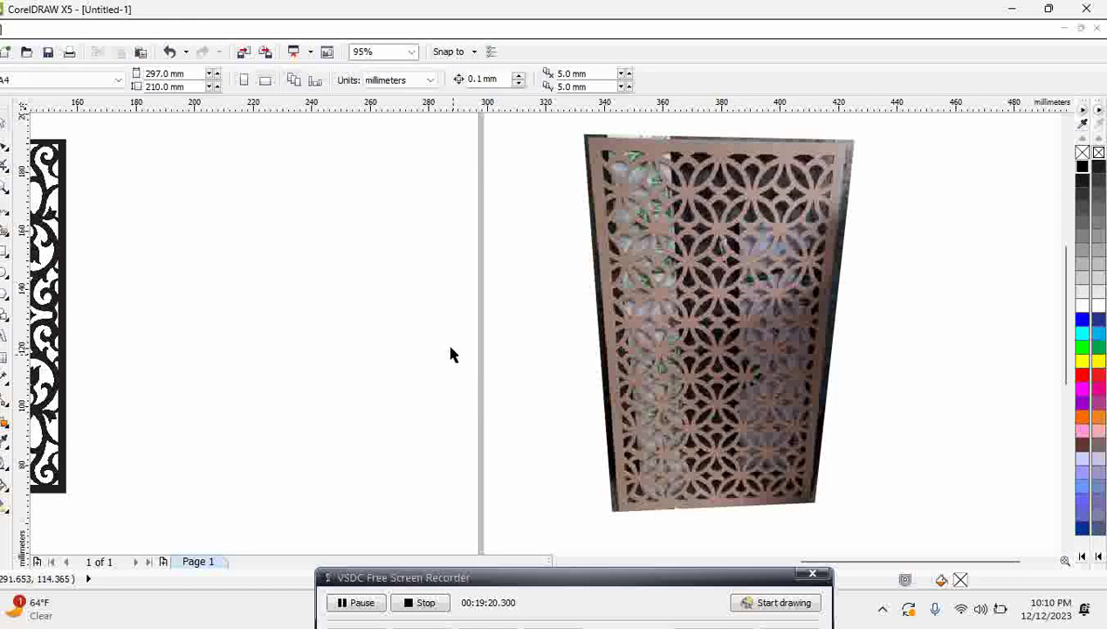
Move the floral panel photo left so it straddles the right edge of the page.
drag(622, 280, 455, 266)
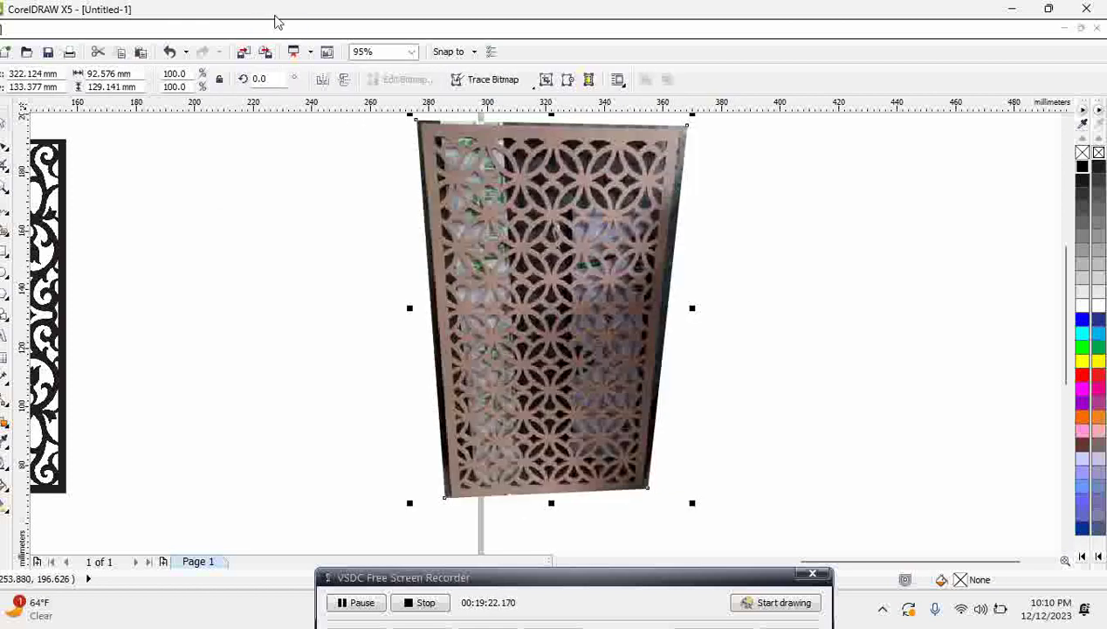
click(274, 32)
key(Escape)
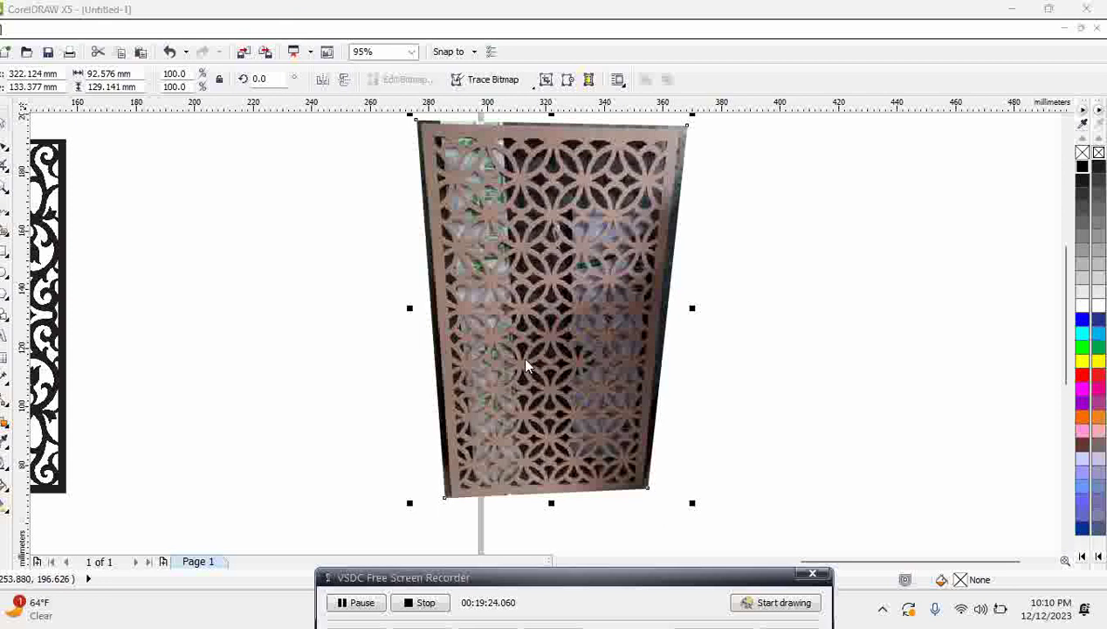
click(576, 395)
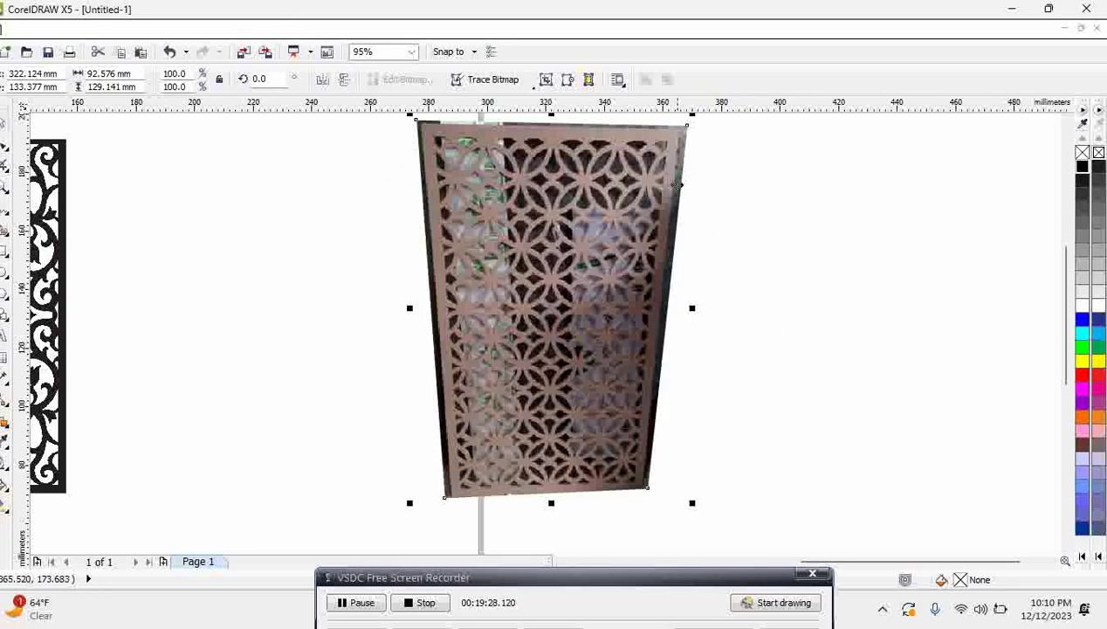
click(274, 32)
click(315, 52)
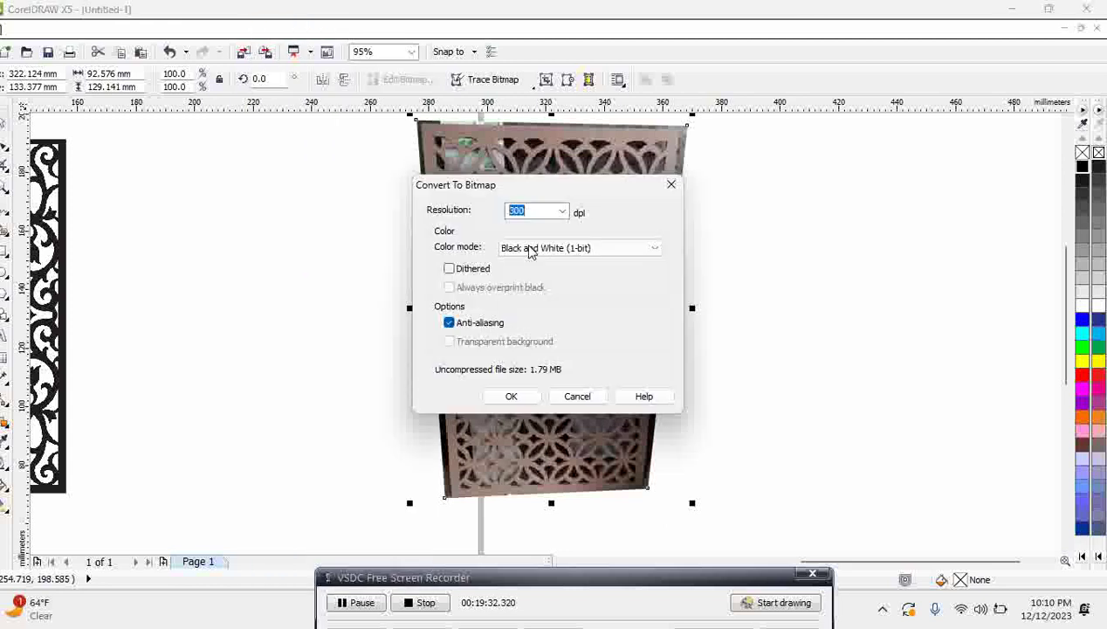
click(569, 394)
click(568, 393)
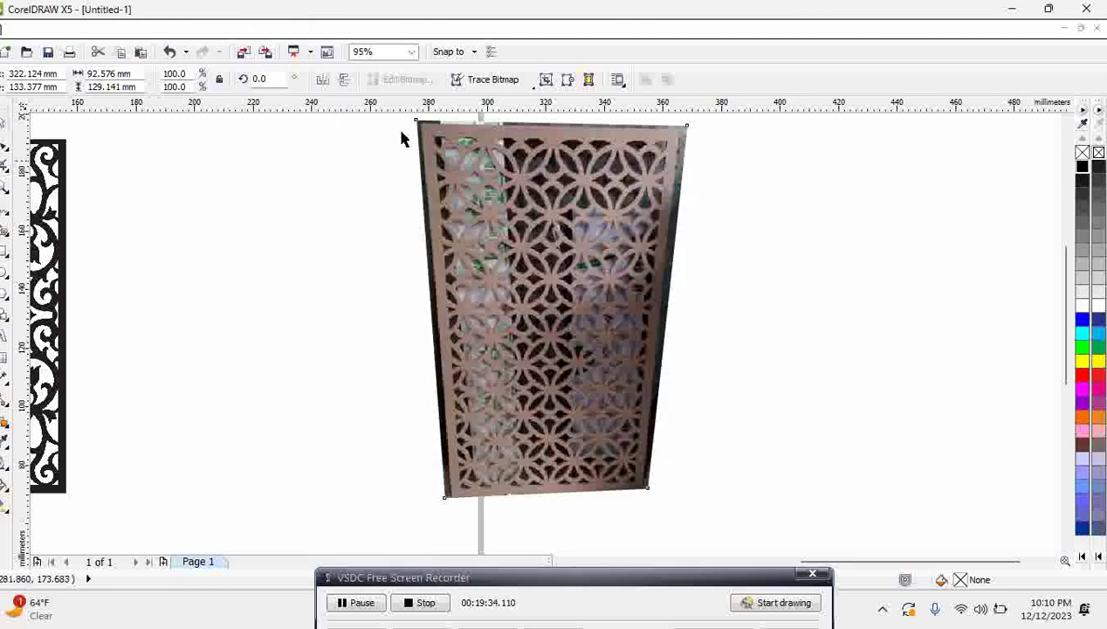
click(230, 29)
mouse_move(288, 46)
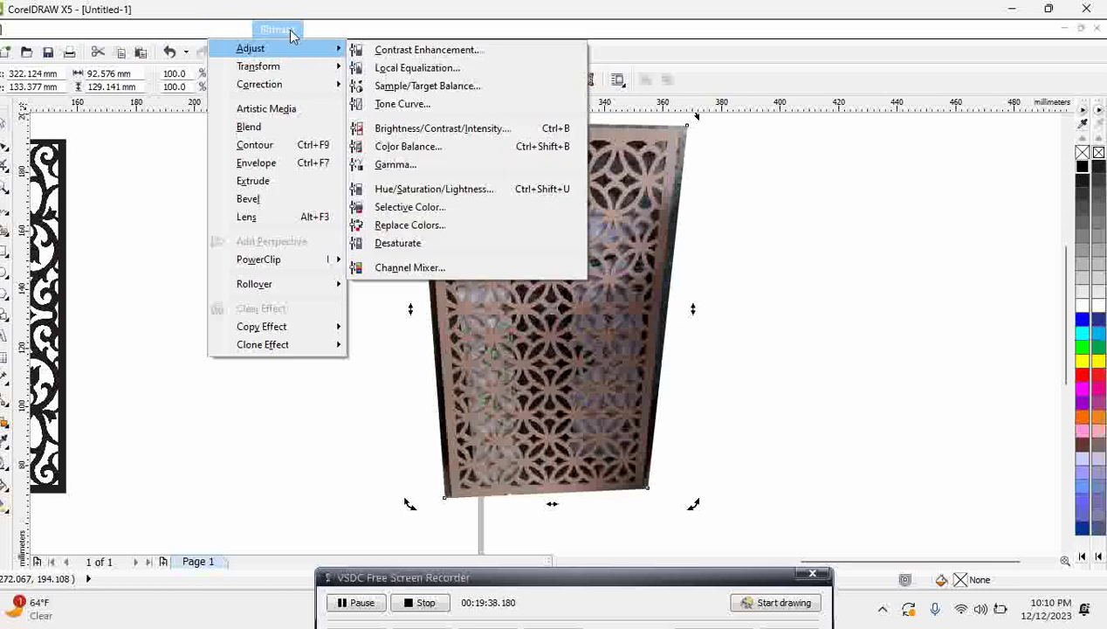
mouse_move(267, 30)
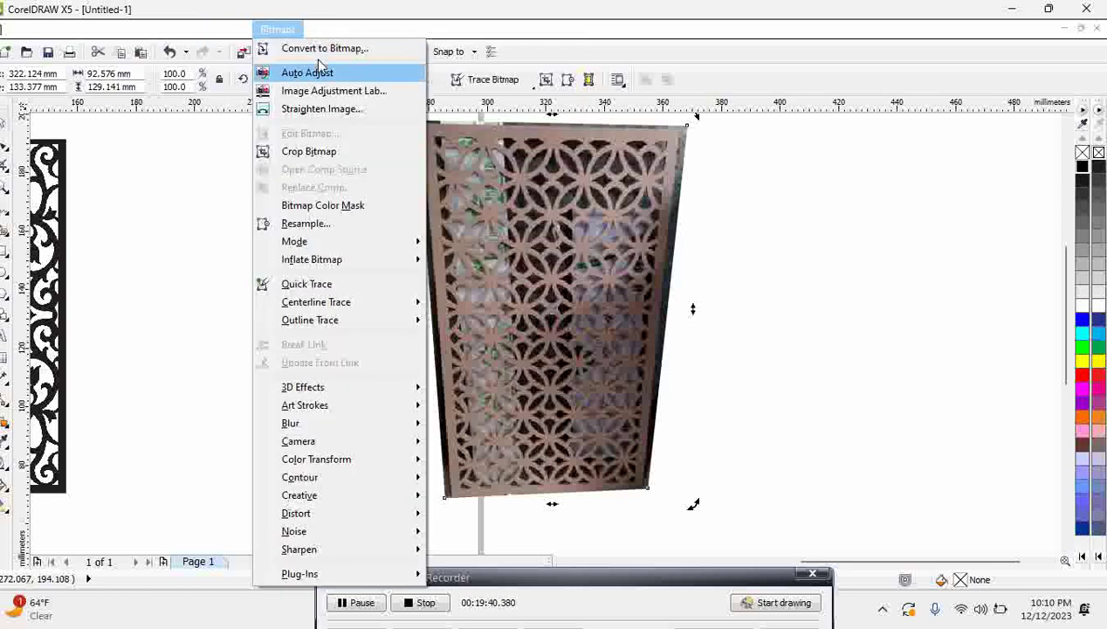
mouse_move(205, 30)
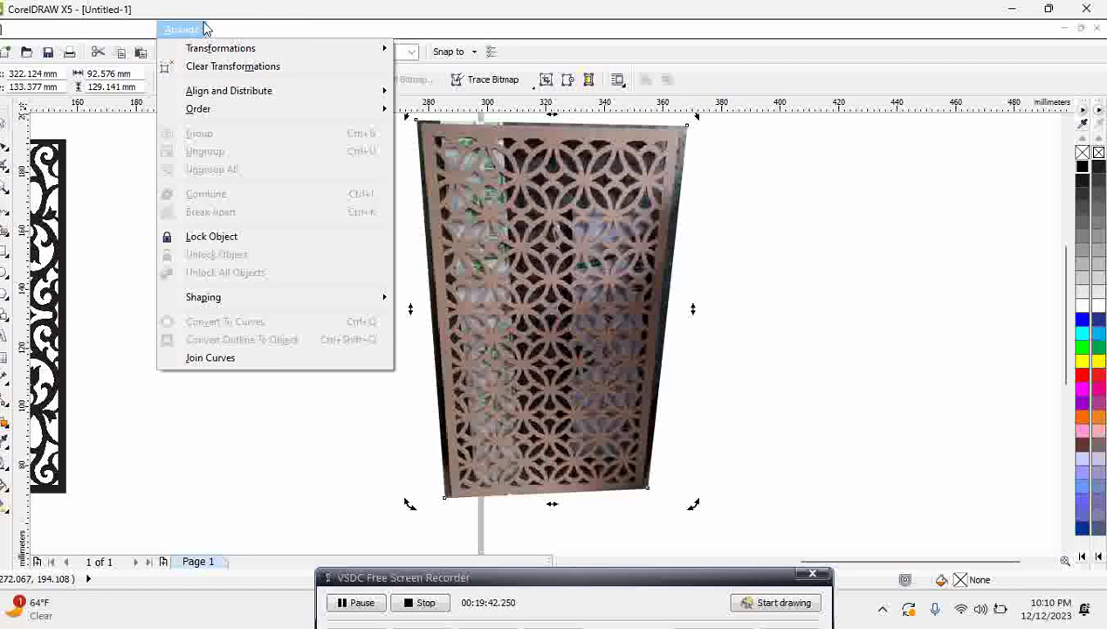
mouse_move(234, 49)
mouse_move(217, 110)
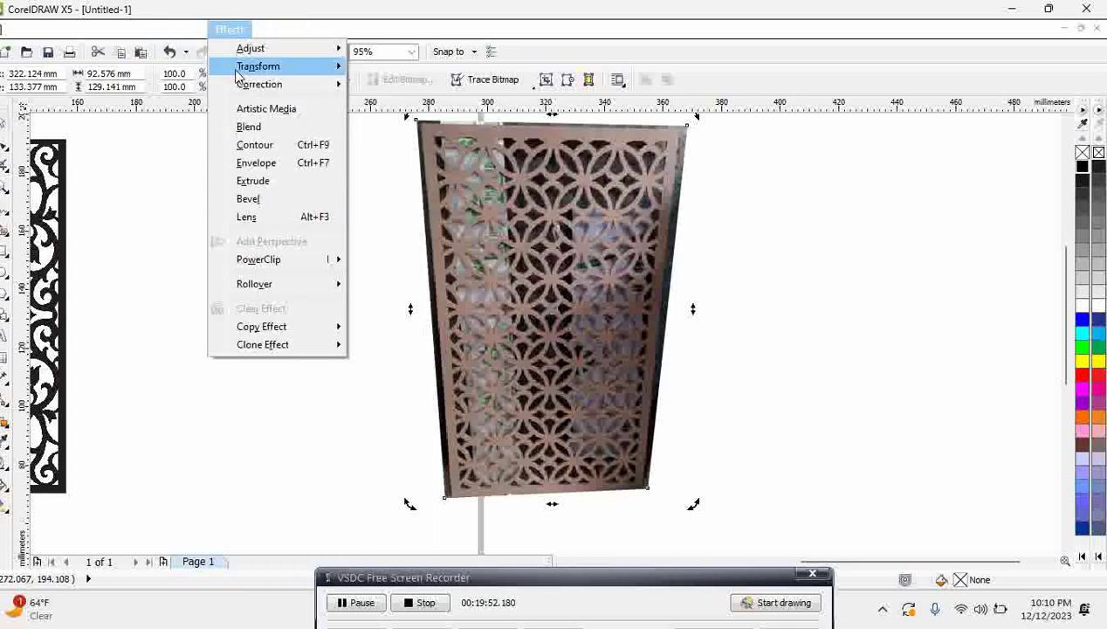
mouse_move(245, 86)
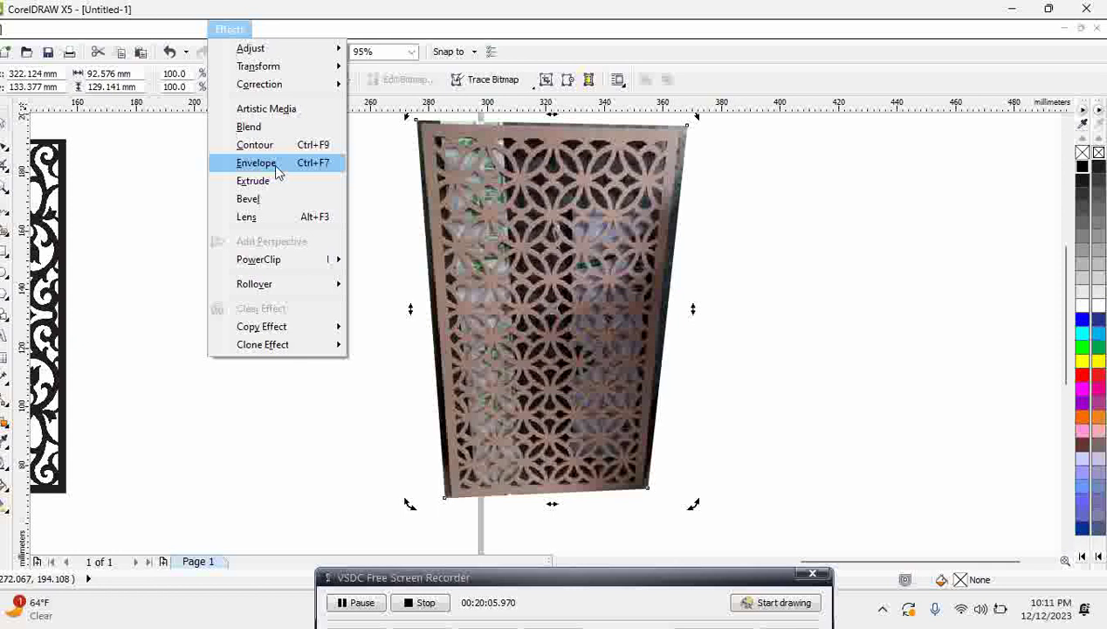
Convert the floral panel photo to a 300 dpi Black and White (1-bit) bitmap with anti-aliasing.
click(295, 32)
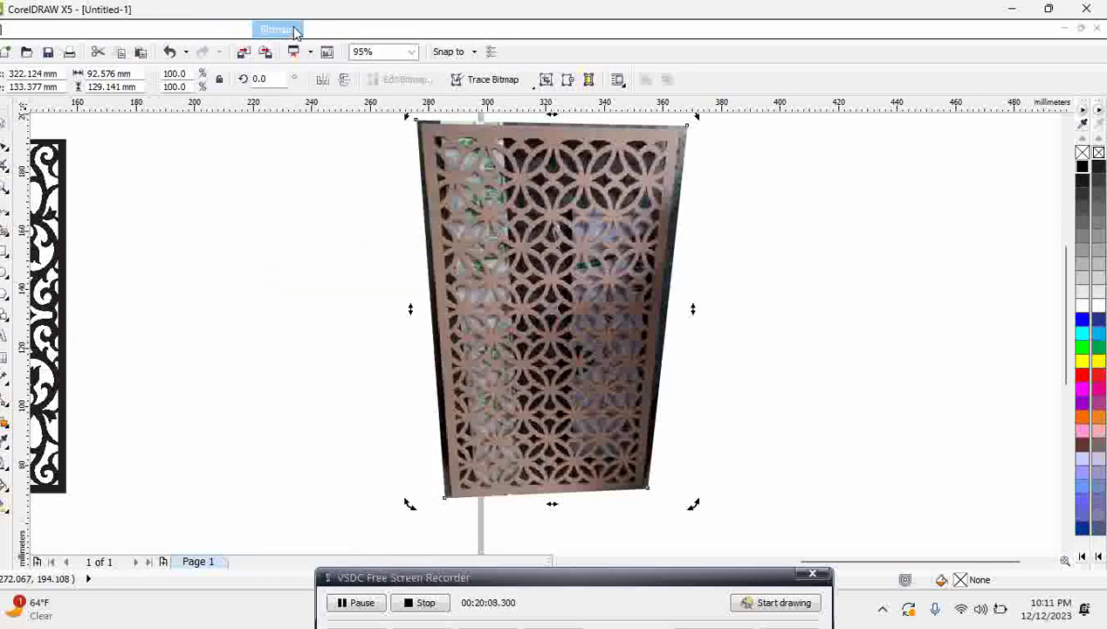
click(295, 32)
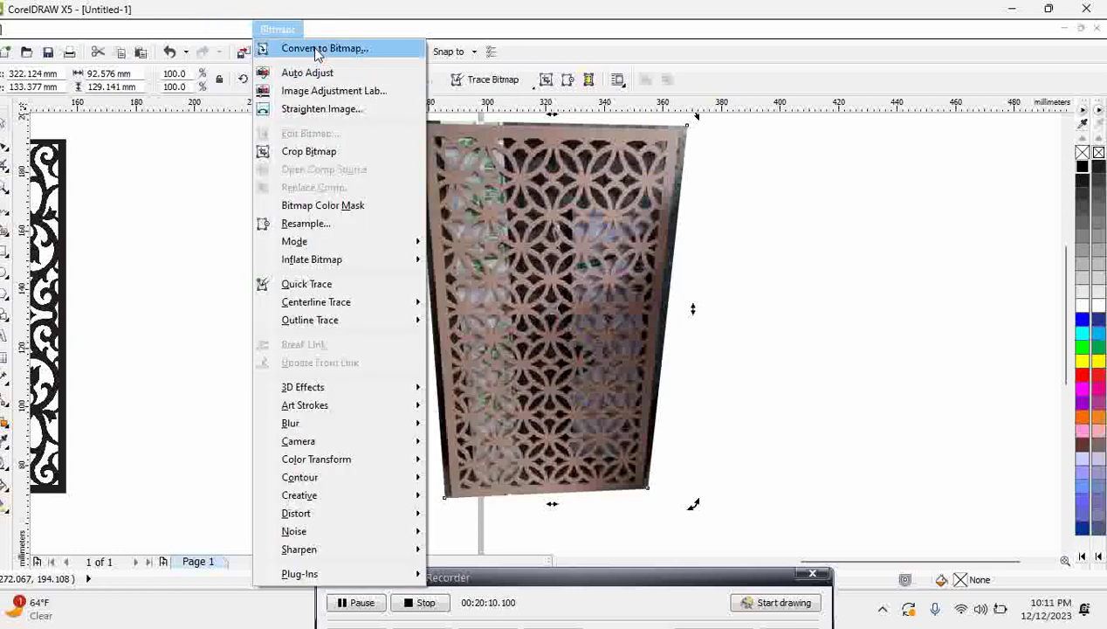
click(322, 52)
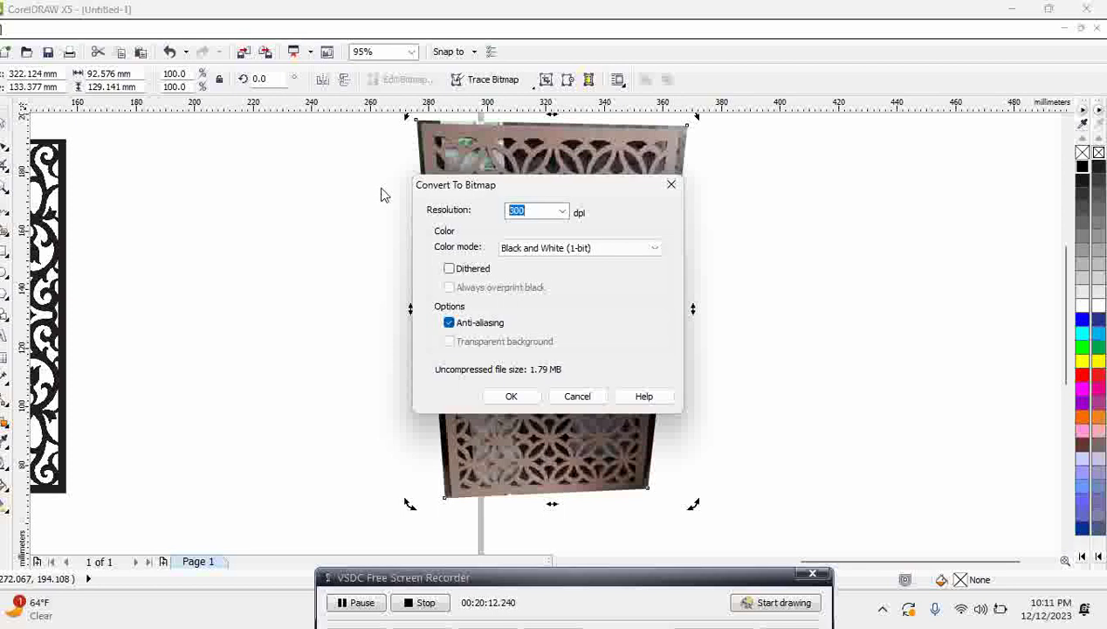
drag(589, 183, 814, 155)
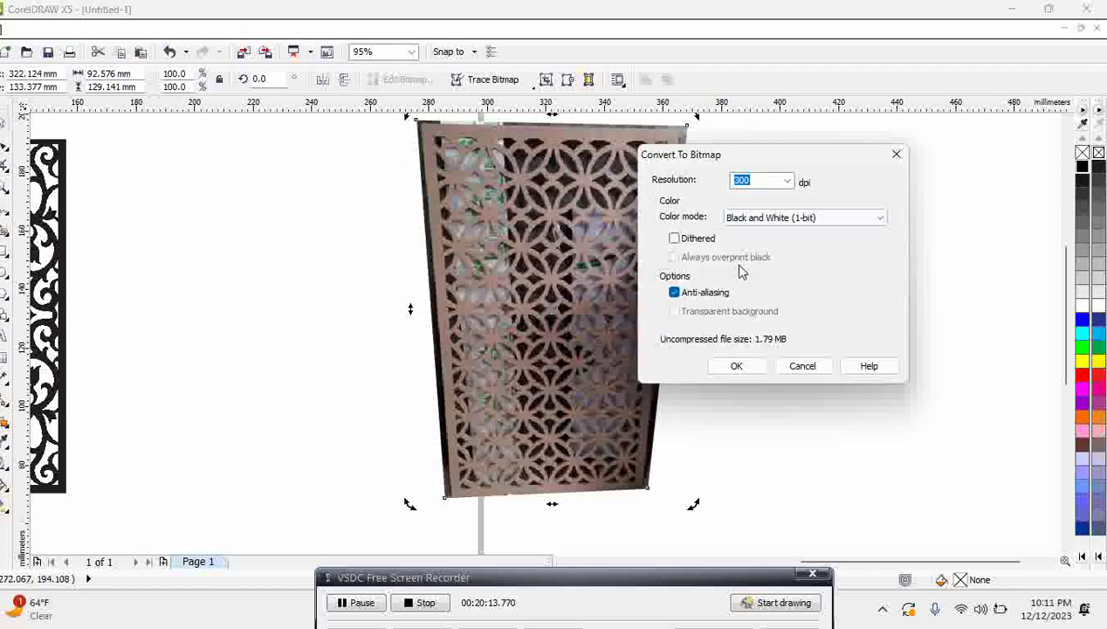
click(736, 366)
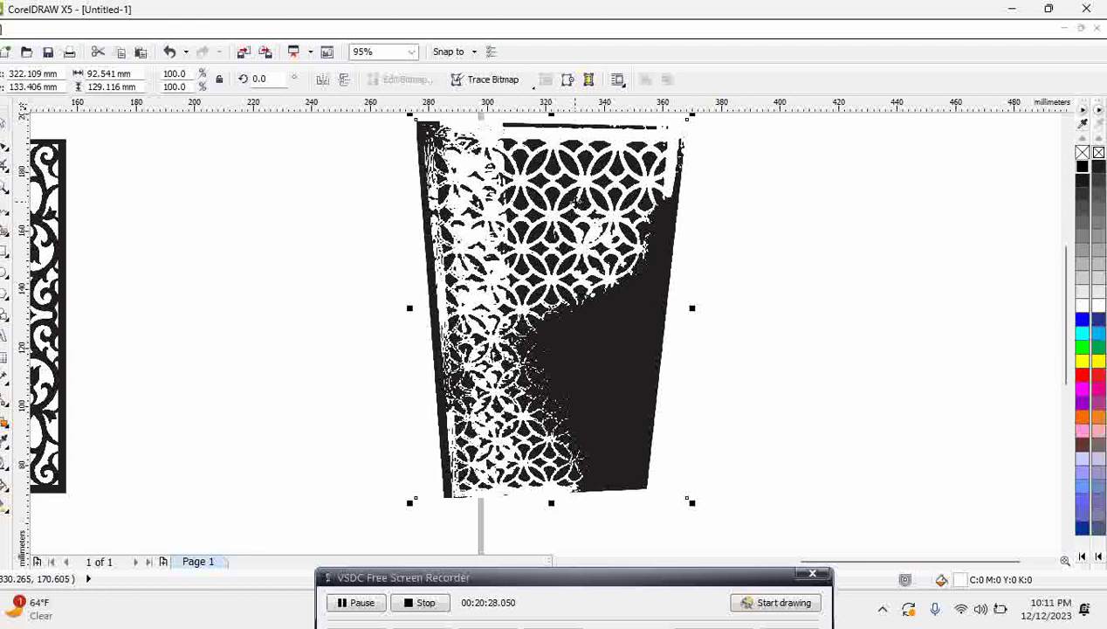
View the converted floral panel together with the Trace Bitmap title and the other panels.
scroll(574, 201, down, 5)
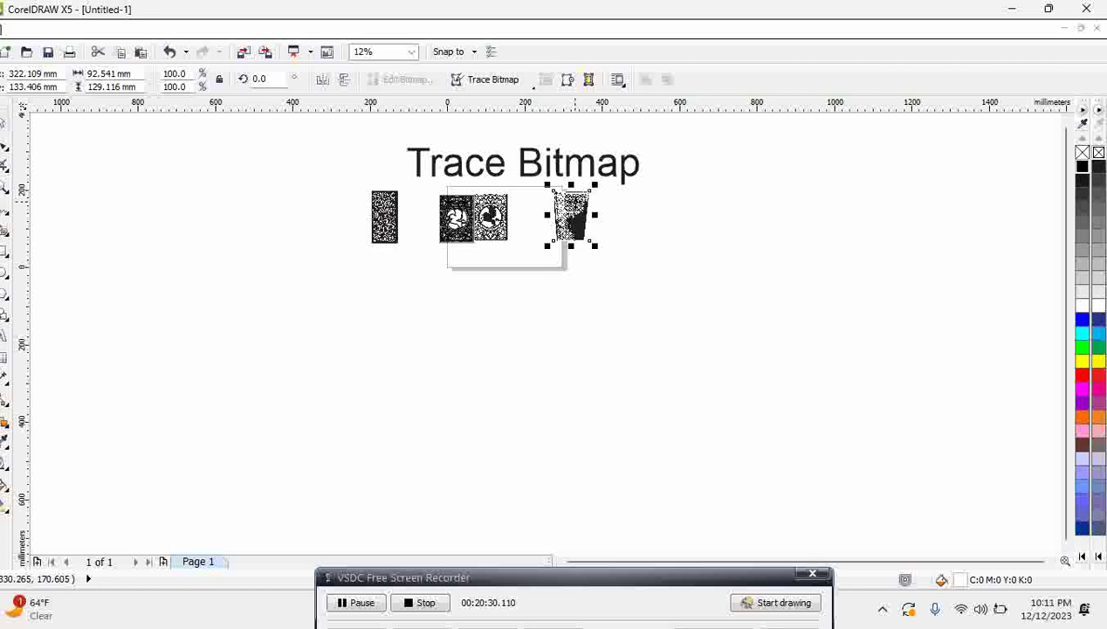
key(F2)
drag(354, 123, 657, 243)
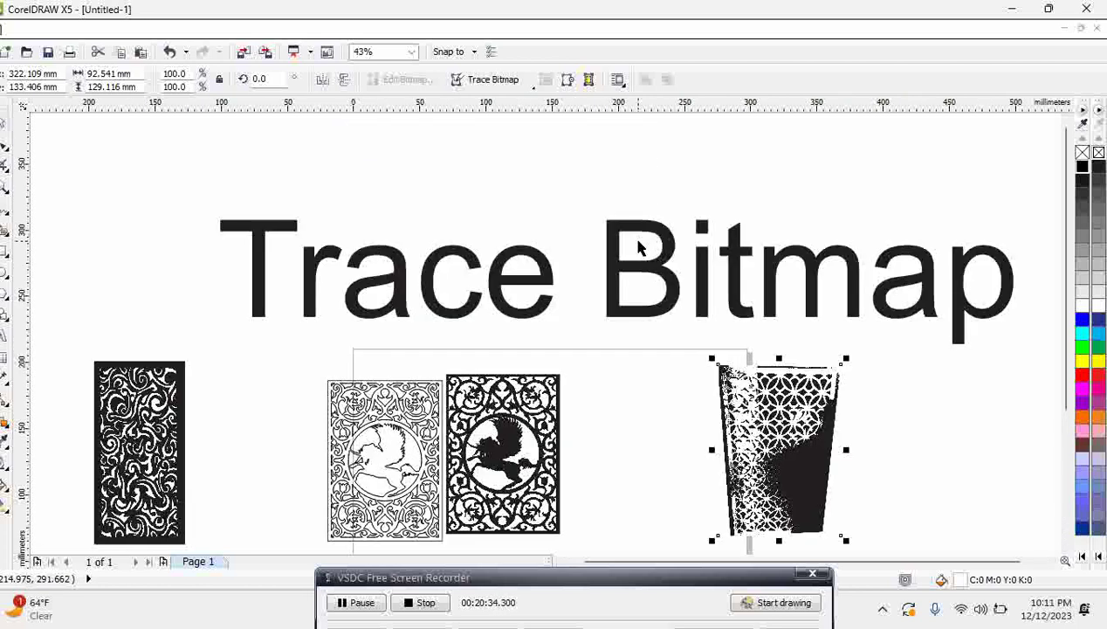